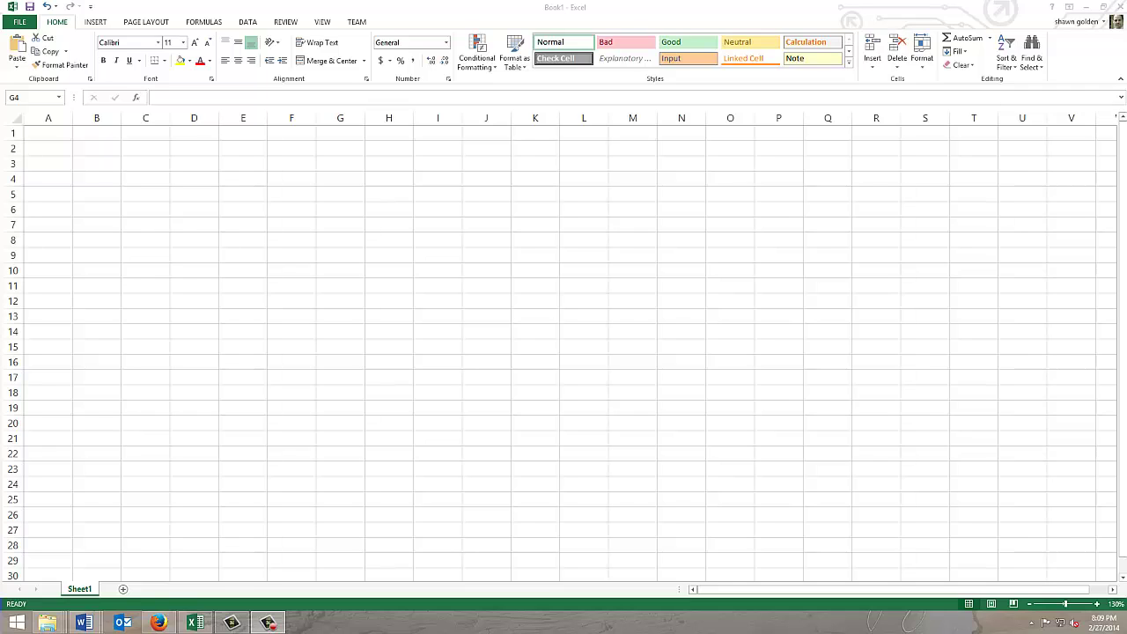
# Set the width of column A to 9
pyautogui.click(49, 133)
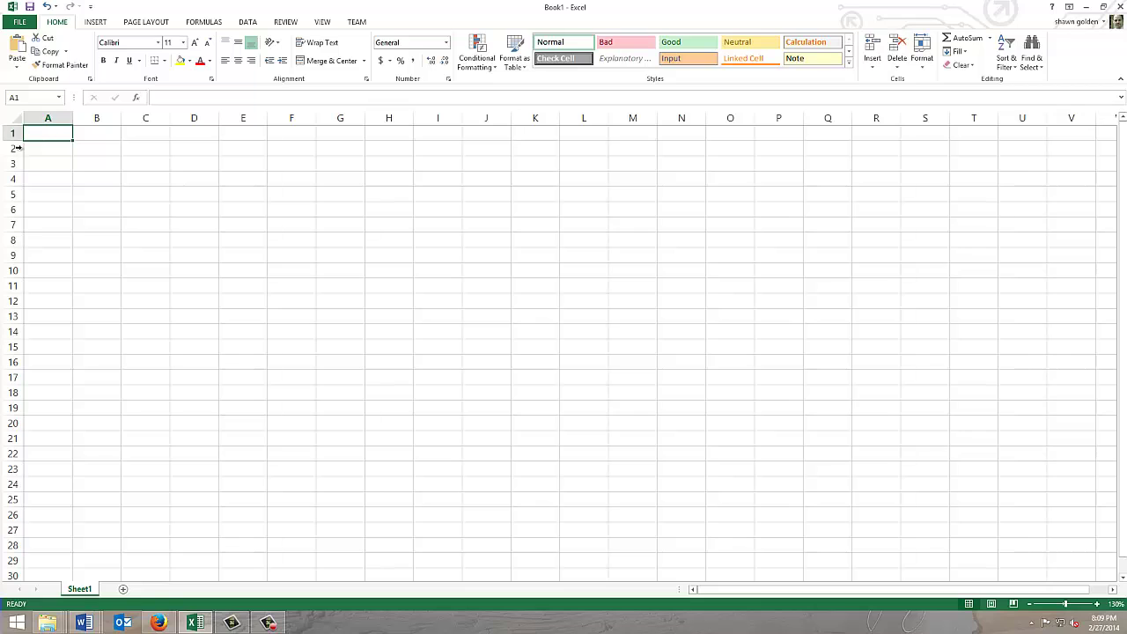
pyautogui.click(38, 121)
pyautogui.rightClick(38, 120)
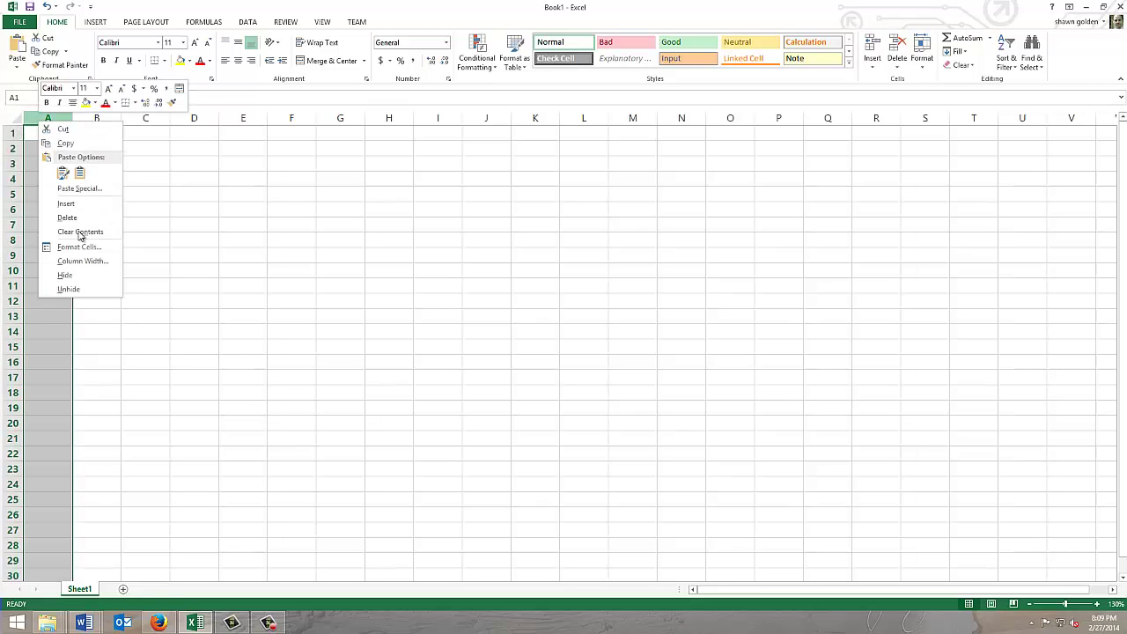
pyautogui.click(93, 262)
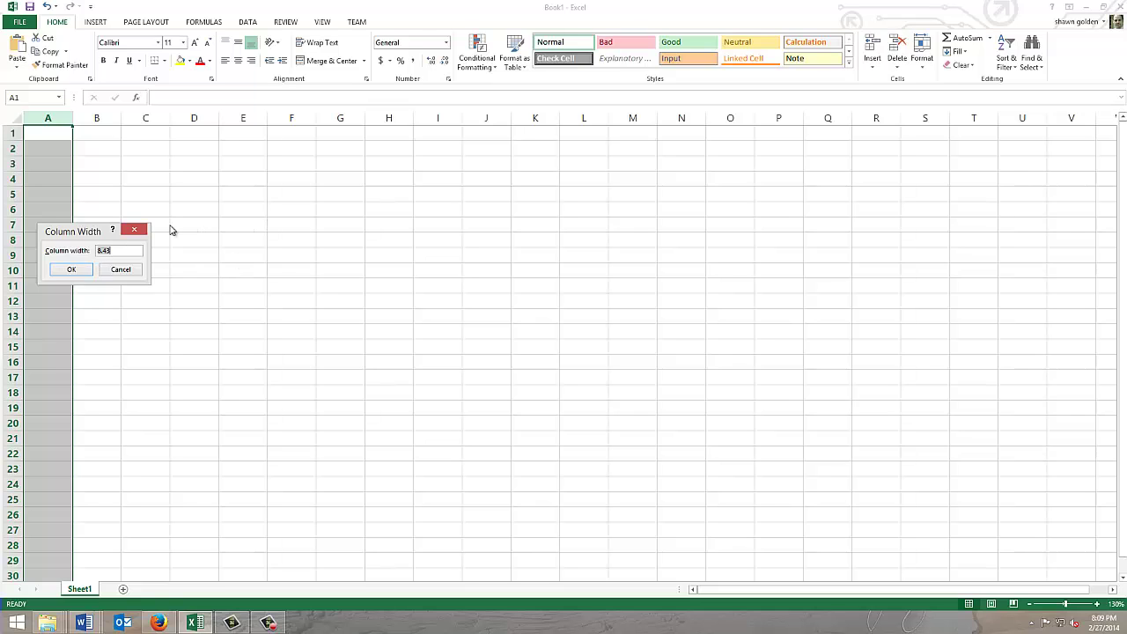
pyautogui.write('9')
pyautogui.click(76, 269)
# Set the width of column B to 17
pyautogui.click(96, 118)
pyautogui.rightClick(96, 118)
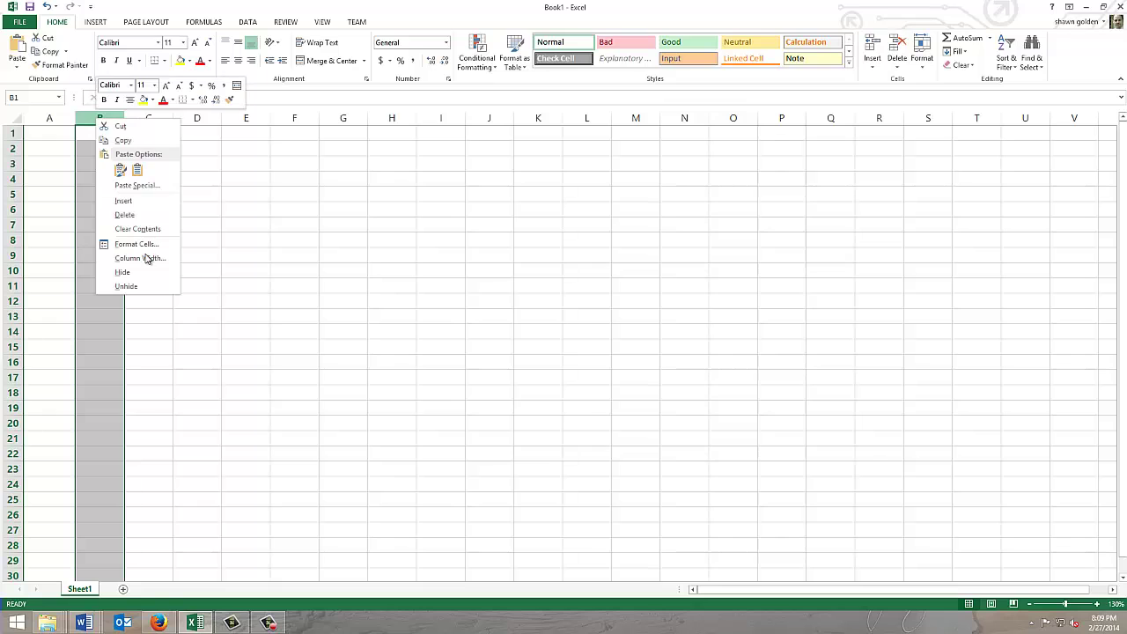
pyautogui.click(146, 258)
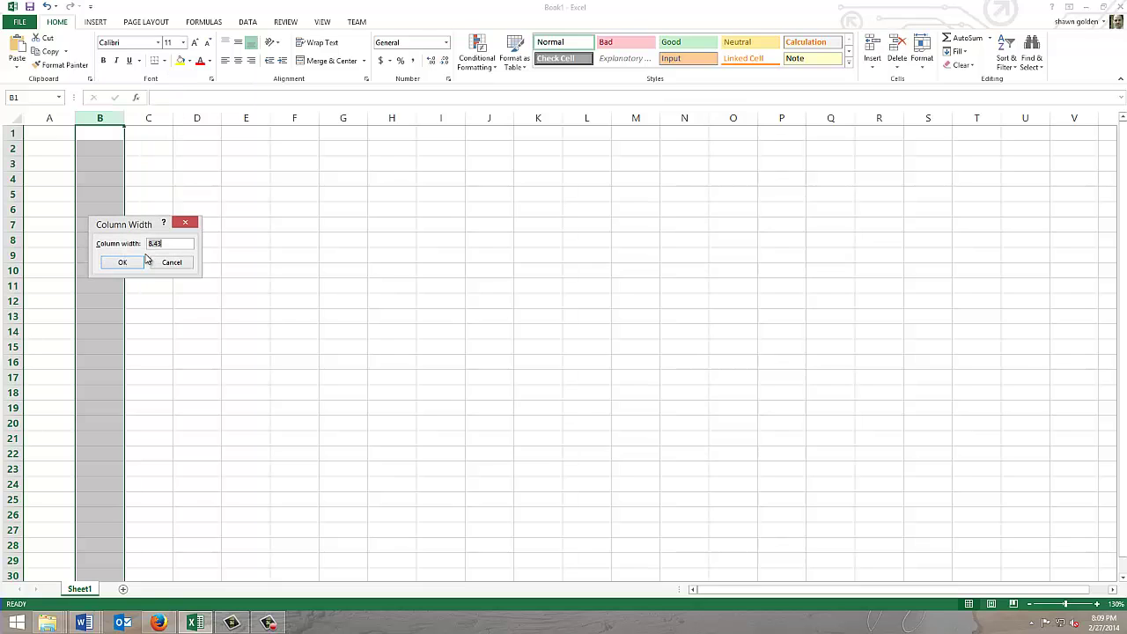
pyautogui.write('17')
pyautogui.click(139, 263)
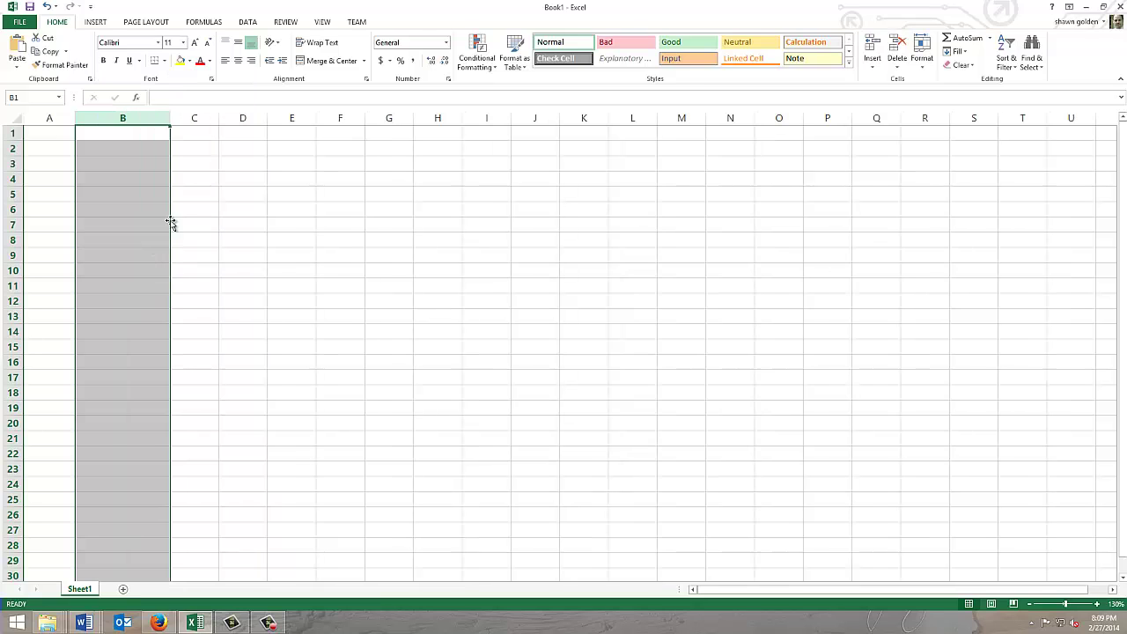
# Set the width of column C to 14
pyautogui.click(177, 125)
pyautogui.rightClick(177, 125)
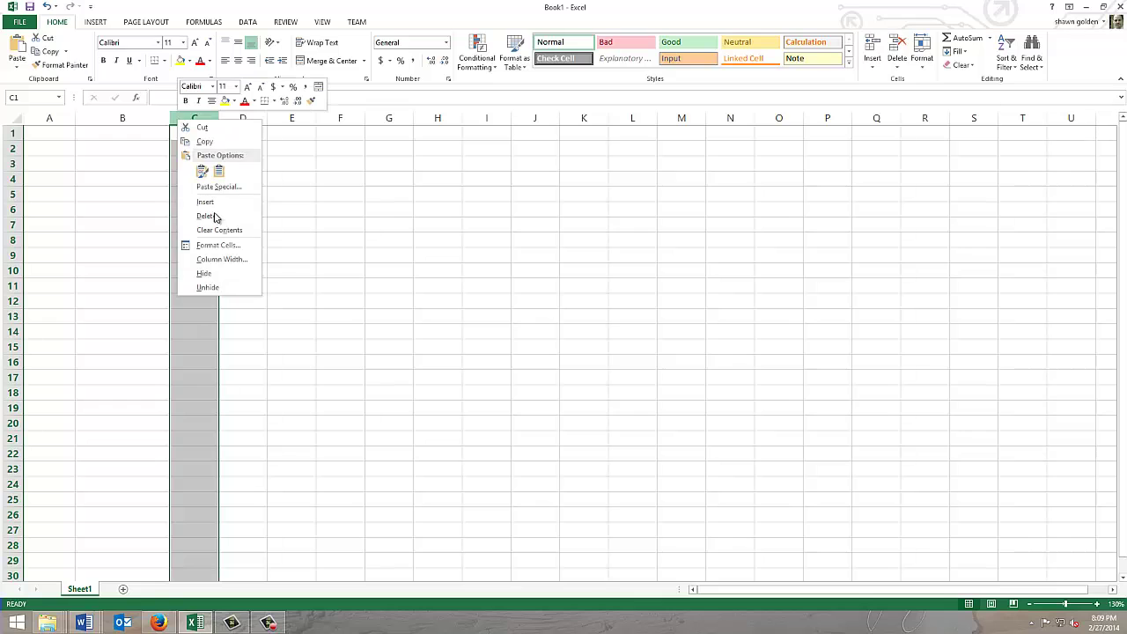
pyautogui.click(228, 260)
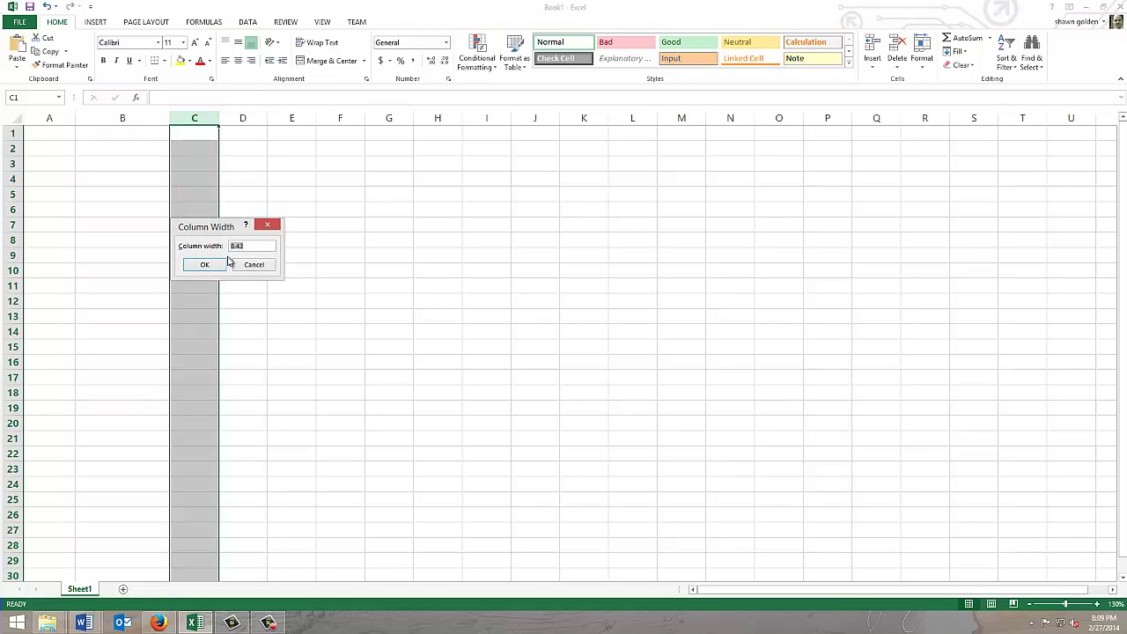
pyautogui.write('14')
pyautogui.click(204, 264)
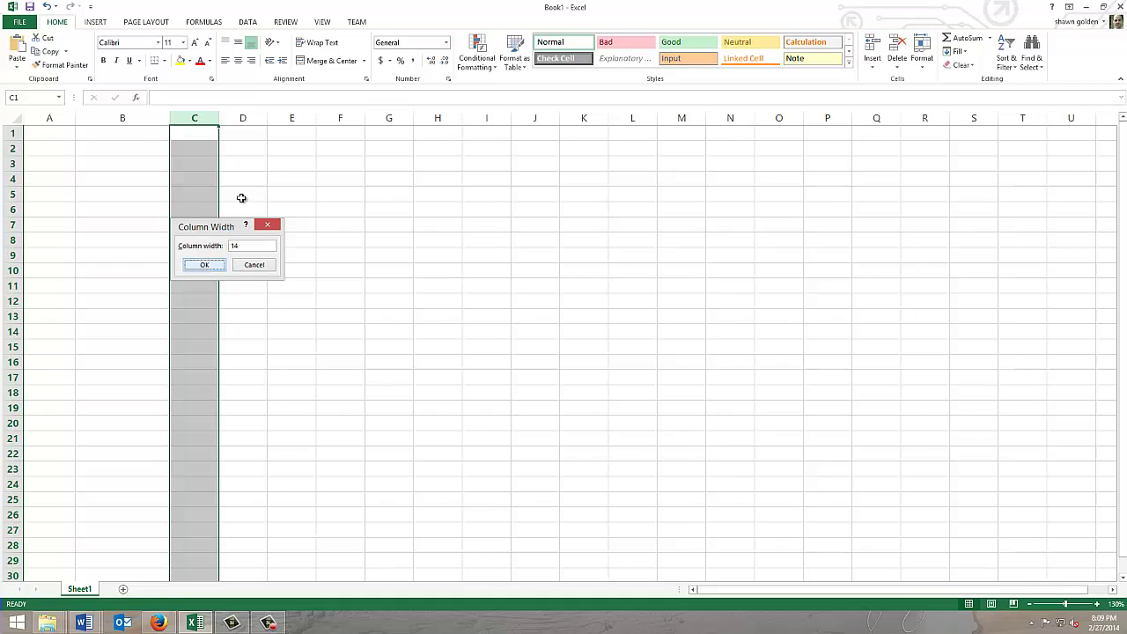
# Set the width of column D to 14
pyautogui.click(271, 121)
pyautogui.rightClick(269, 124)
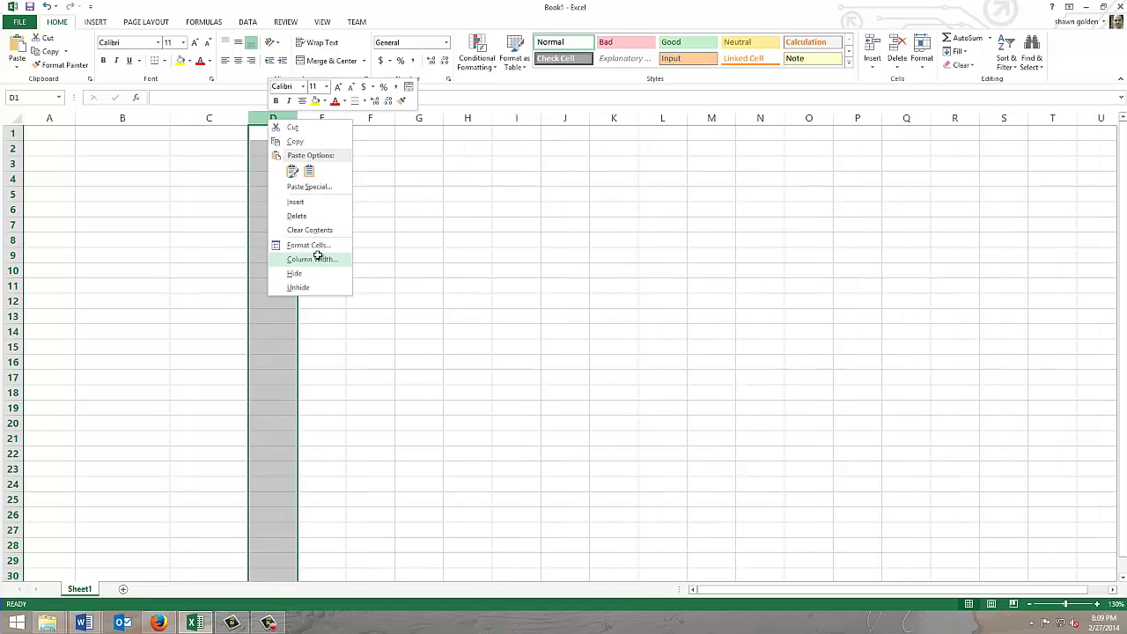
pyautogui.click(319, 257)
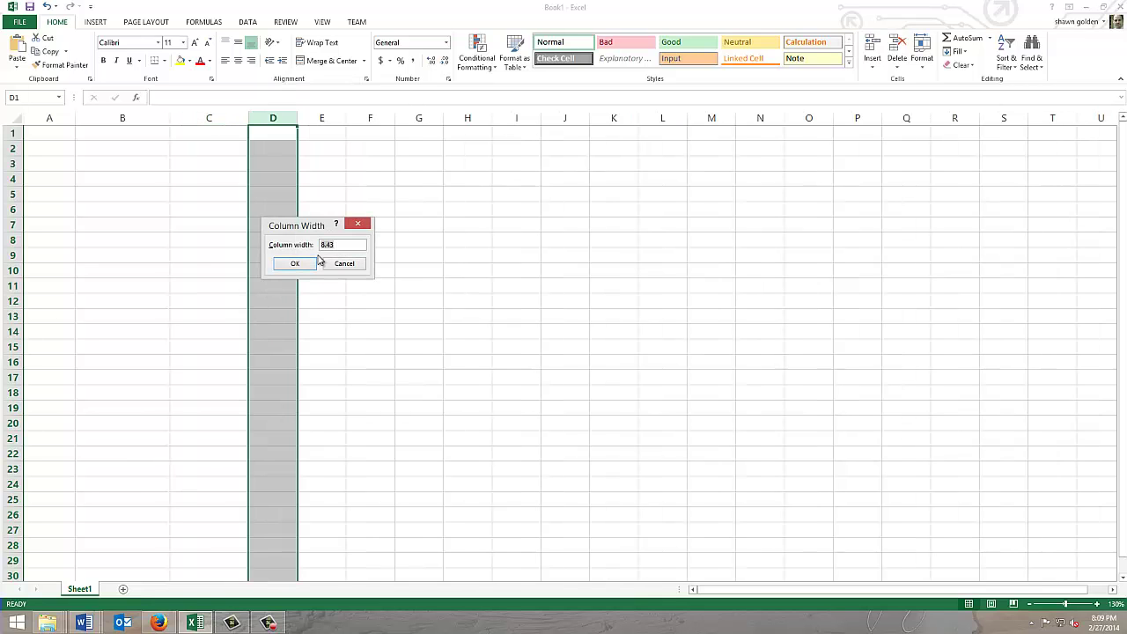
pyautogui.write('14')
pyautogui.press('Return')
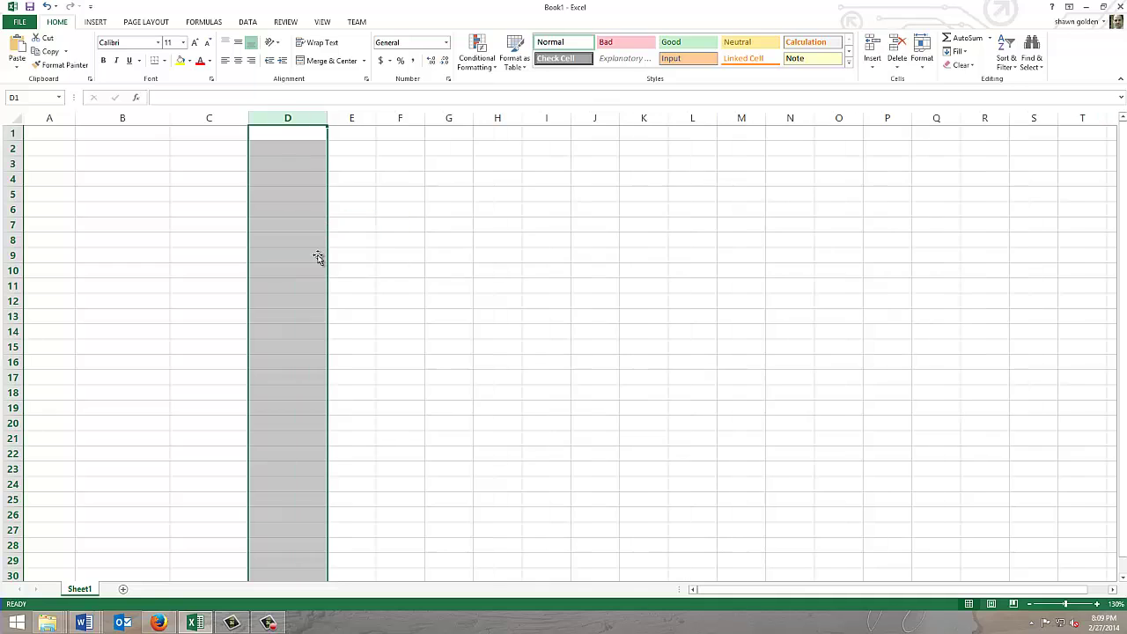
# Set the width of column E to 14
pyautogui.click(352, 117)
pyautogui.rightClick(352, 118)
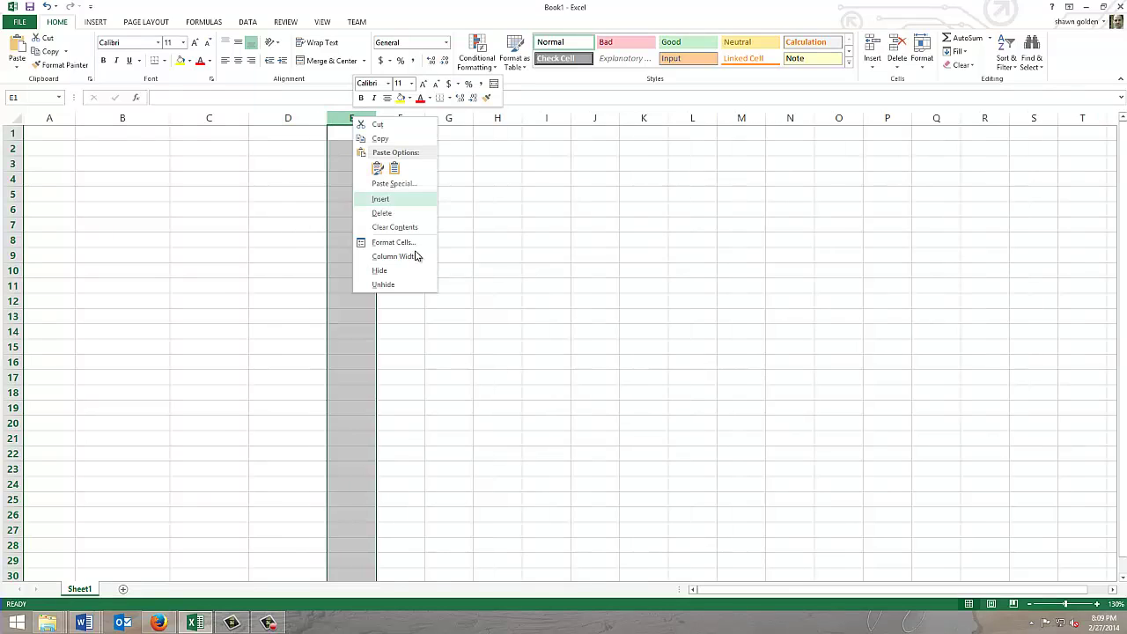
pyautogui.click(416, 256)
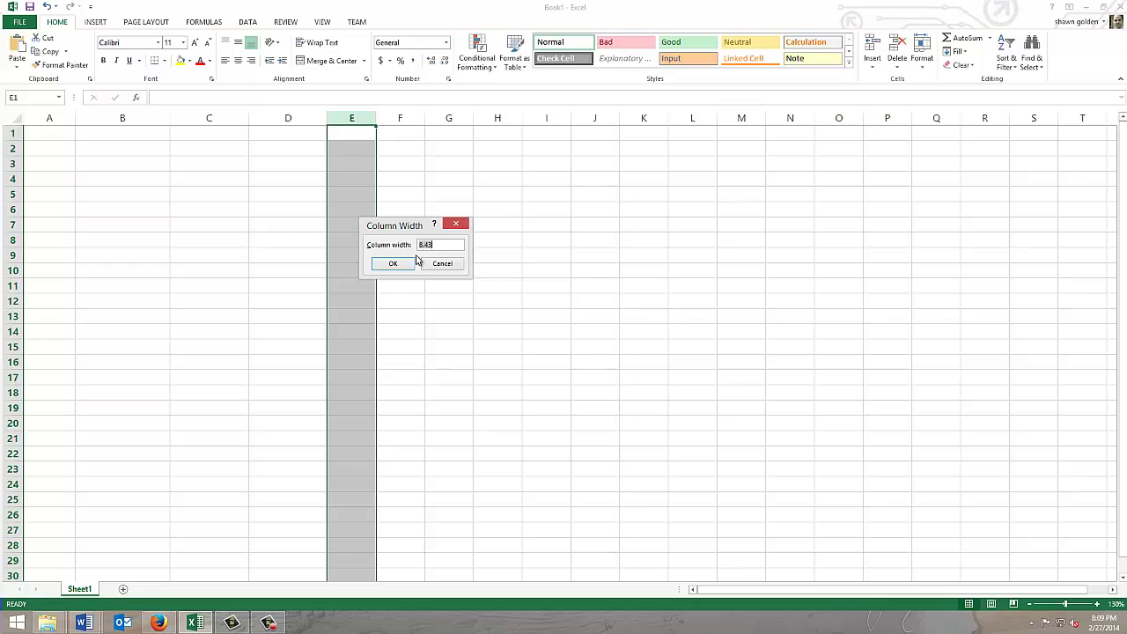
pyautogui.write('14')
pyautogui.press('Return')
# Set the width of column F to 14
pyautogui.click(430, 122)
pyautogui.rightClick(431, 121)
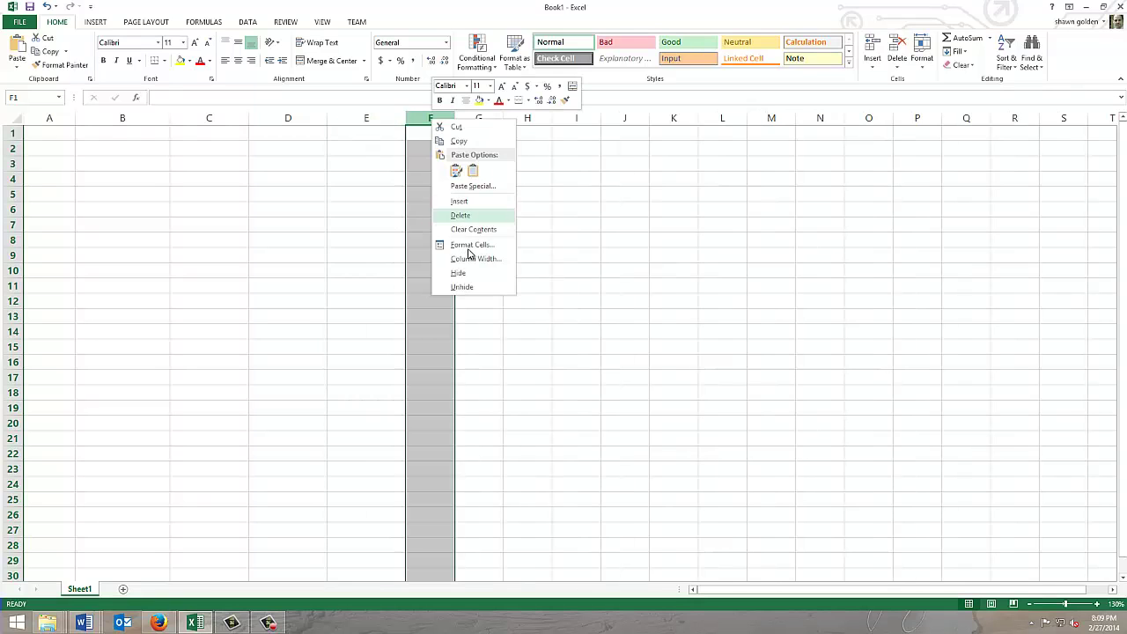
pyautogui.click(471, 256)
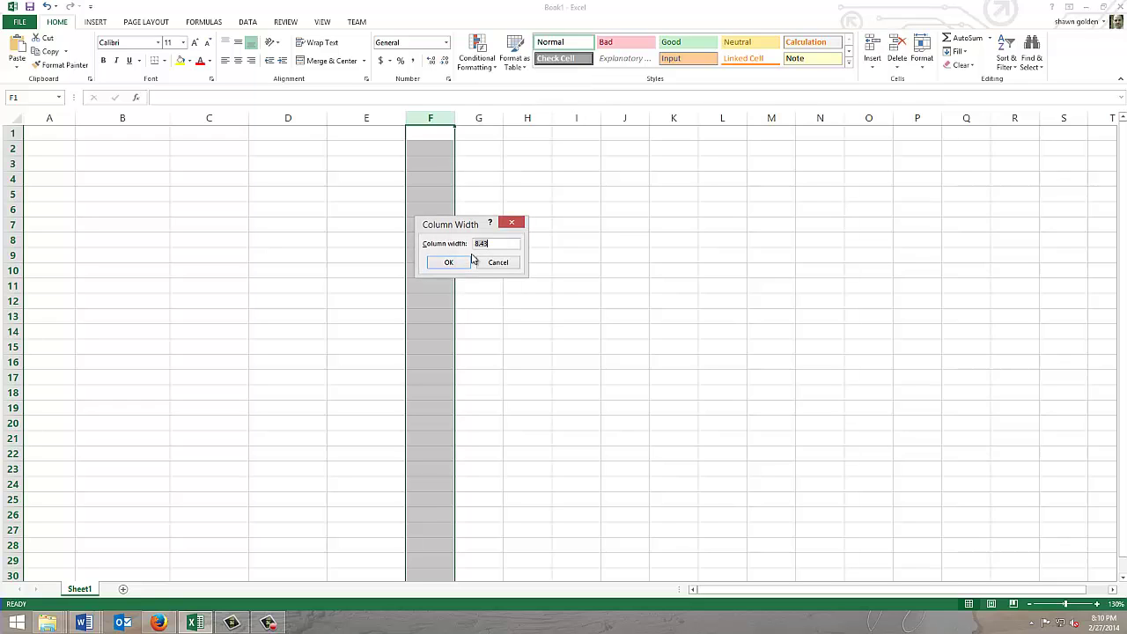
pyautogui.write('14')
pyautogui.press('Return')
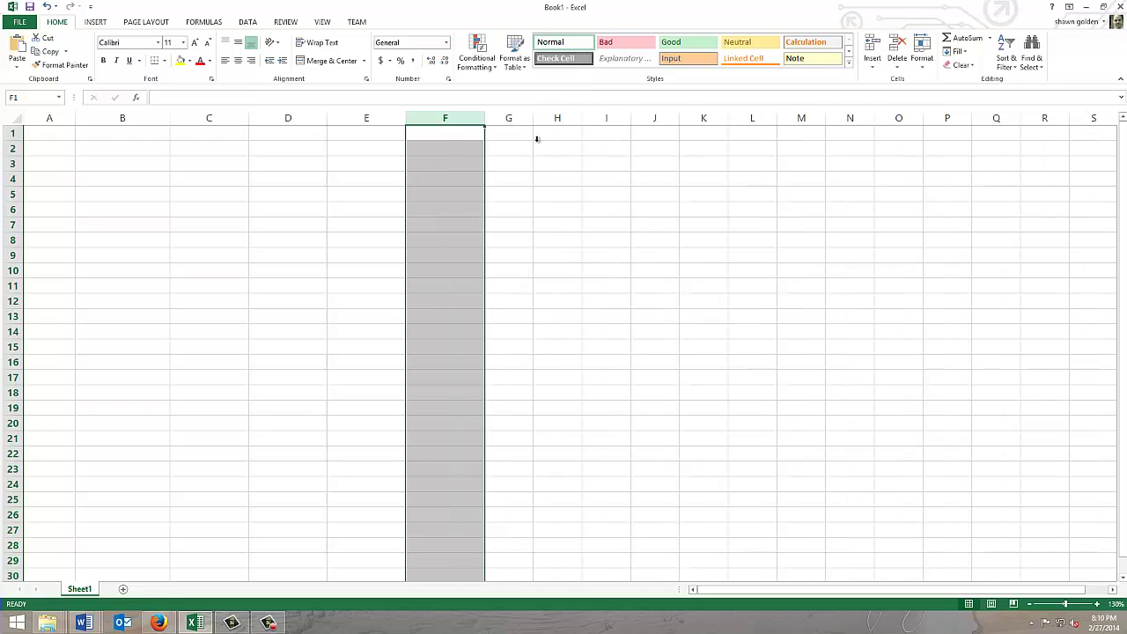
pyautogui.click(519, 124)
pyautogui.rightClick(519, 124)
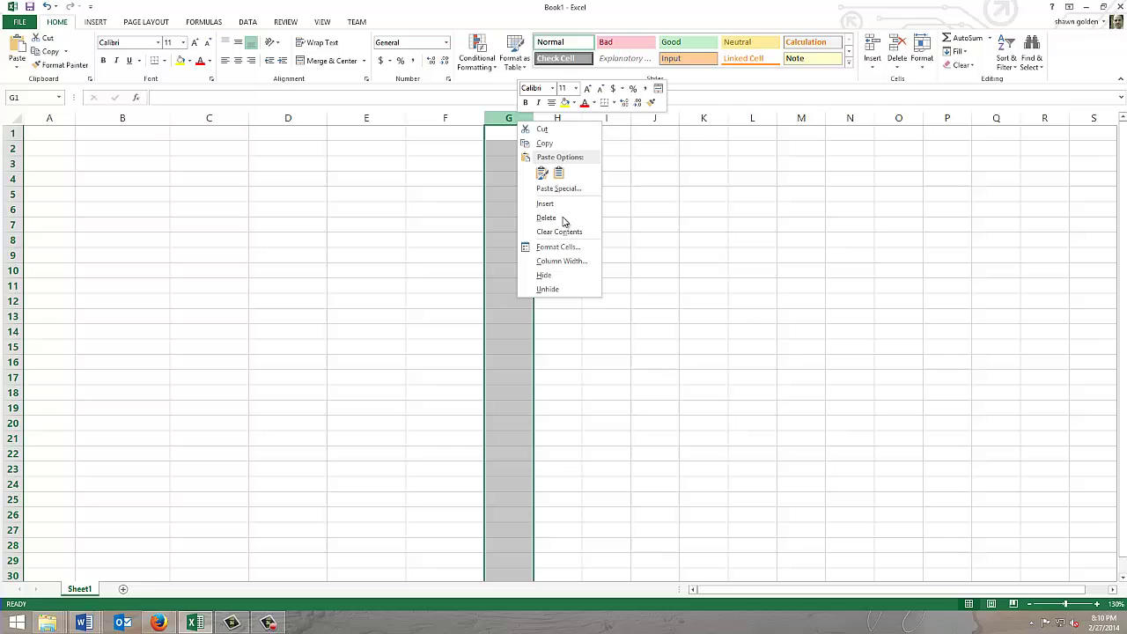
pyautogui.click(567, 230)
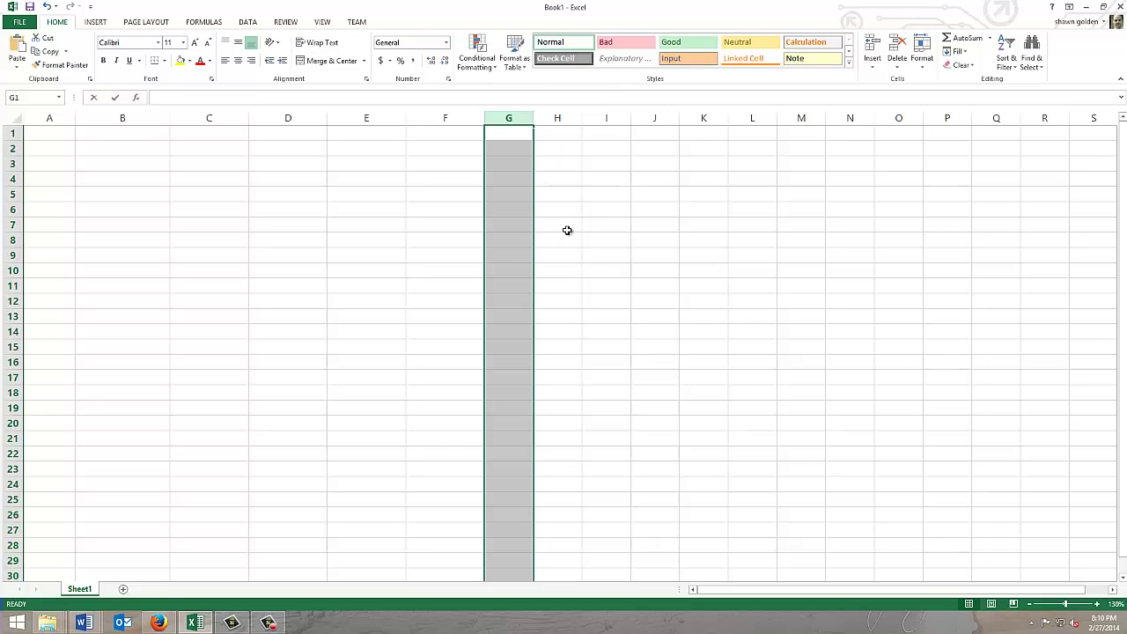
pyautogui.write('14')
pyautogui.press('Return')
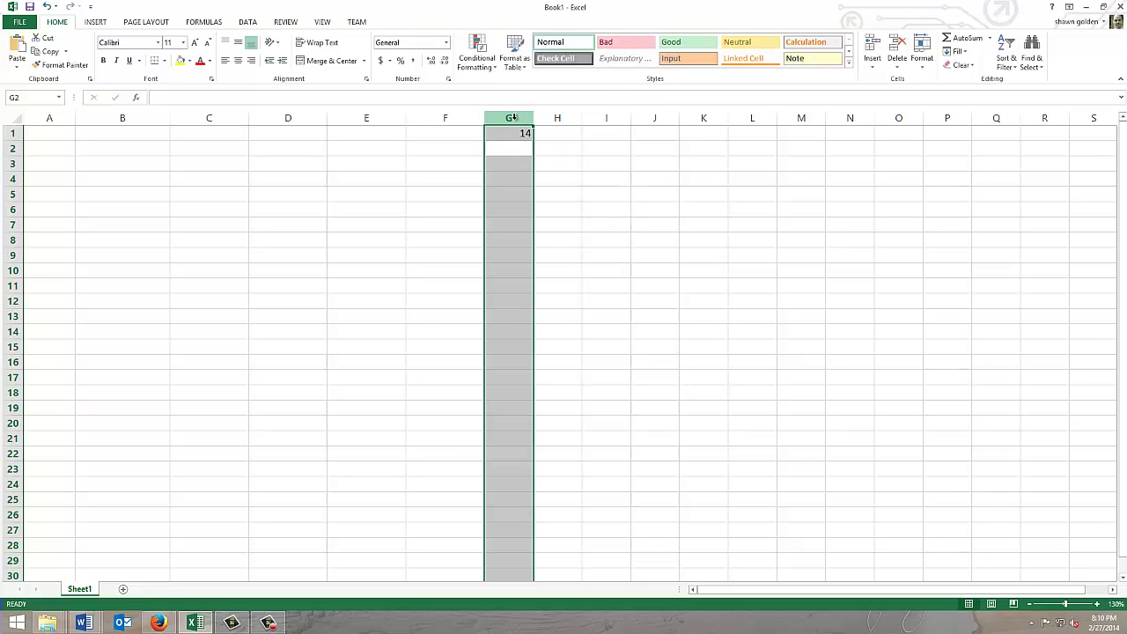
# Set the width of column G to 14 and clear the stray entry from cell G1
pyautogui.rightClick(512, 118)
pyautogui.click(567, 253)
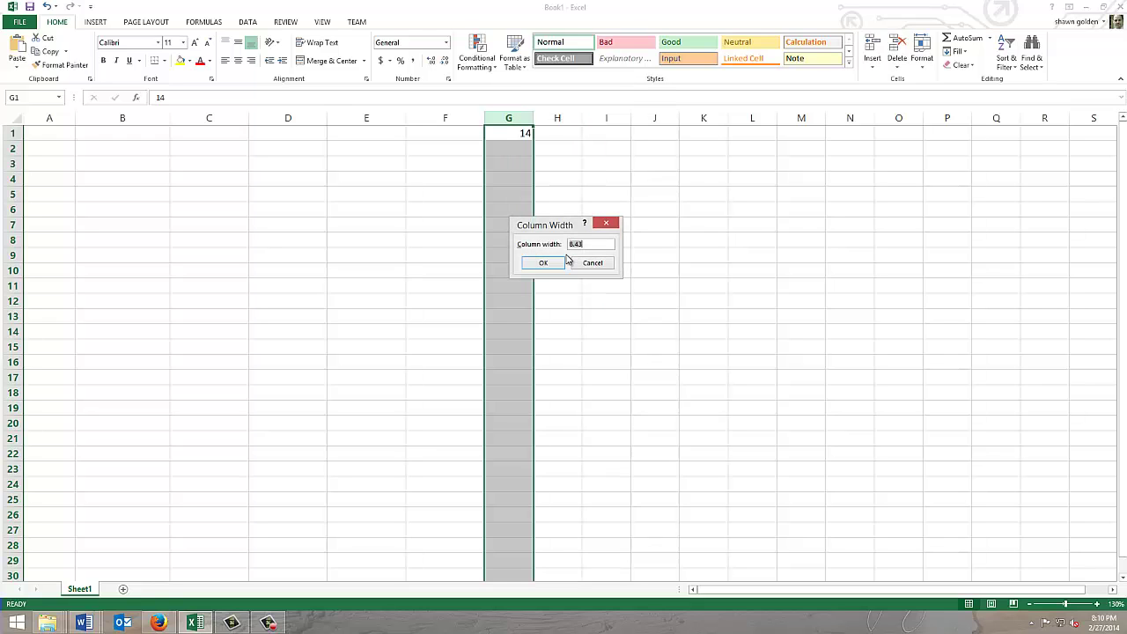
pyautogui.write('14')
pyautogui.click(558, 263)
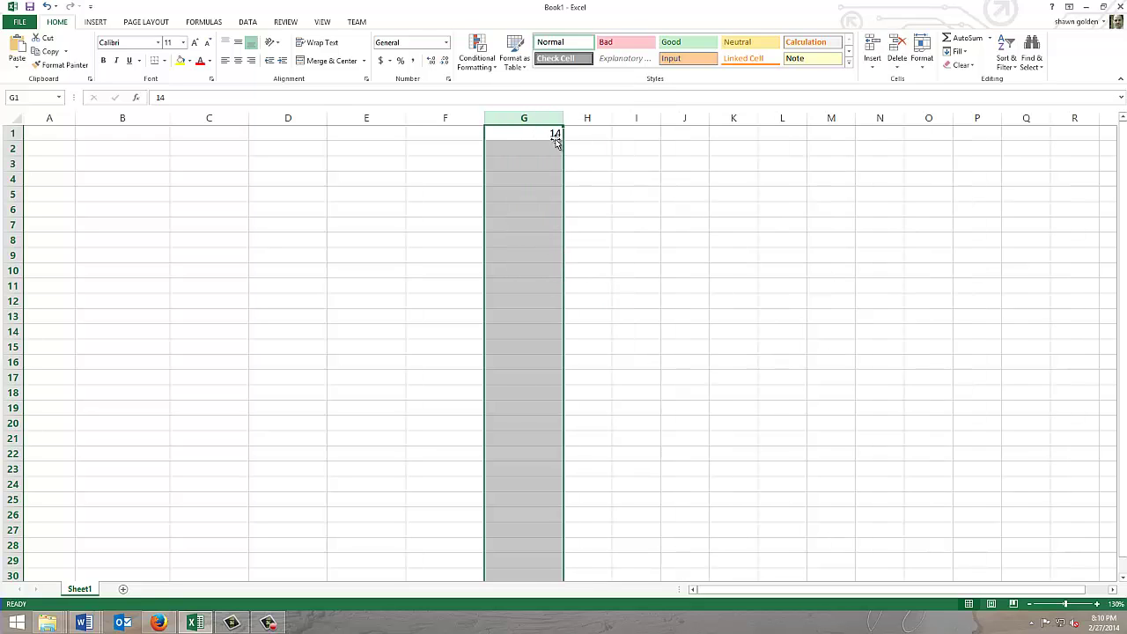
pyautogui.click(556, 139)
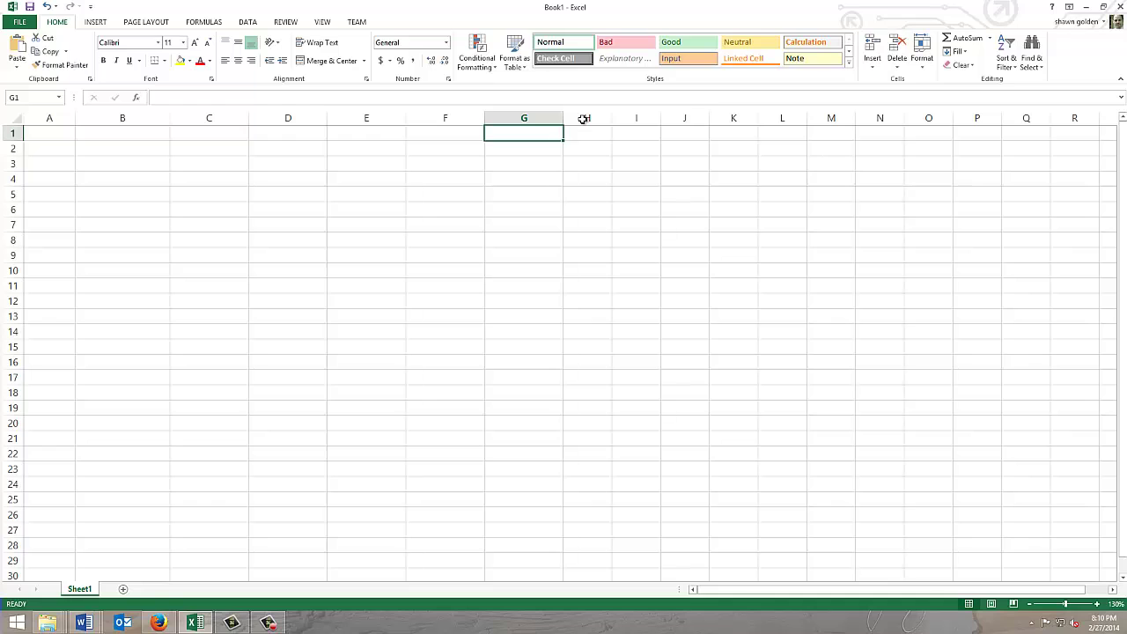
# Set the width of column H to 3
pyautogui.click(584, 119)
pyautogui.rightClick(585, 119)
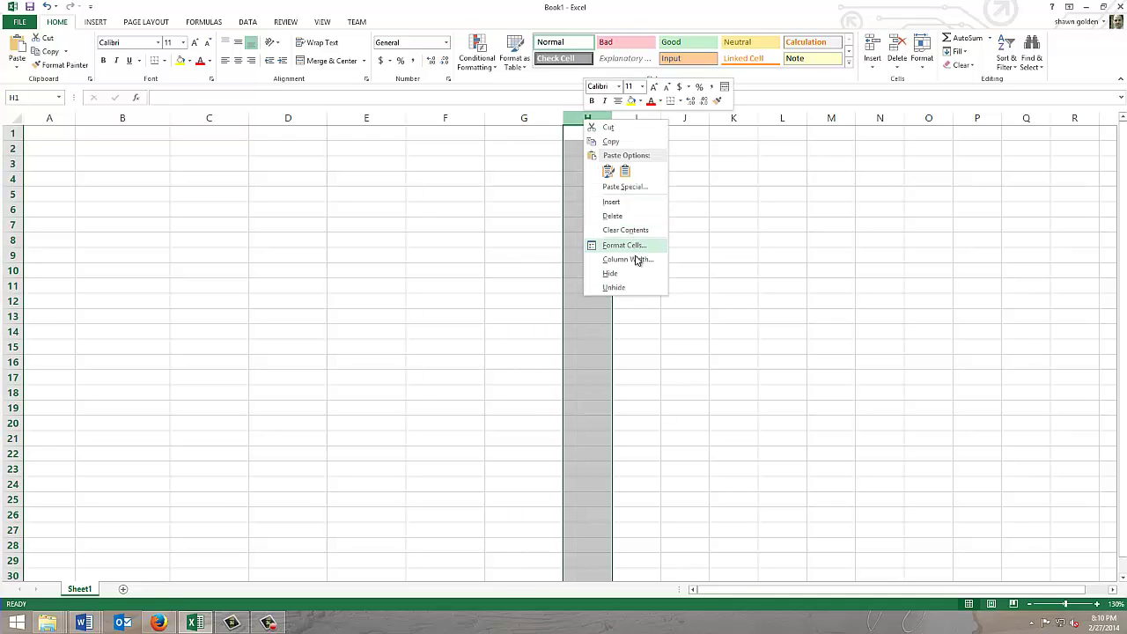
pyautogui.click(636, 259)
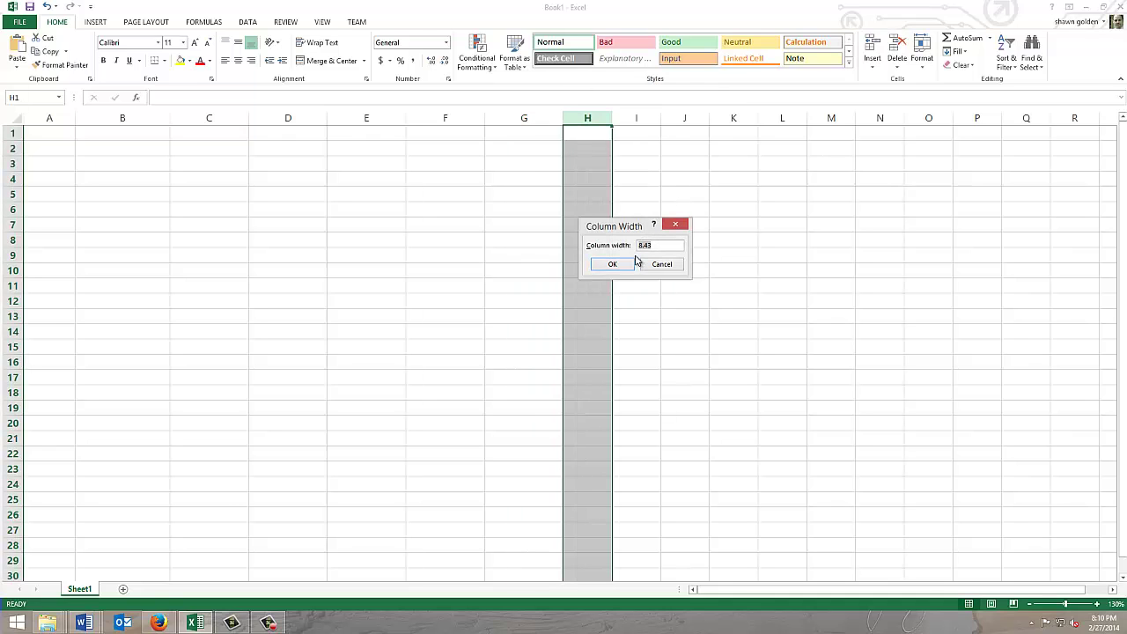
pyautogui.write('3')
pyautogui.click(630, 264)
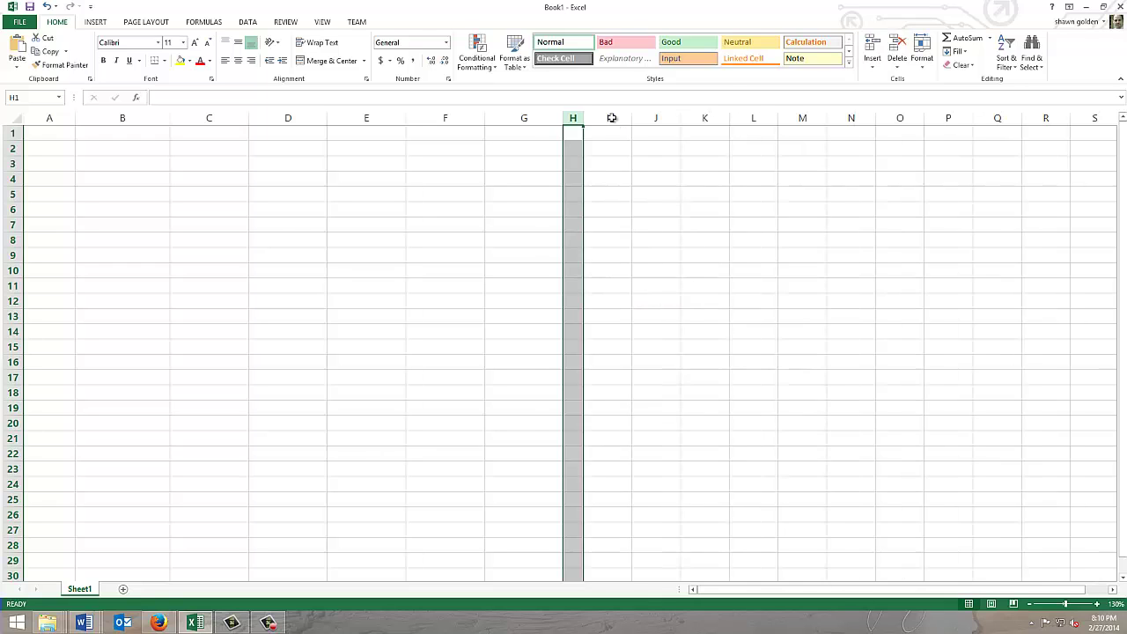
# Set the width of column I to 17, matching column B
pyautogui.click(612, 118)
pyautogui.rightClick(612, 118)
pyautogui.click(659, 255)
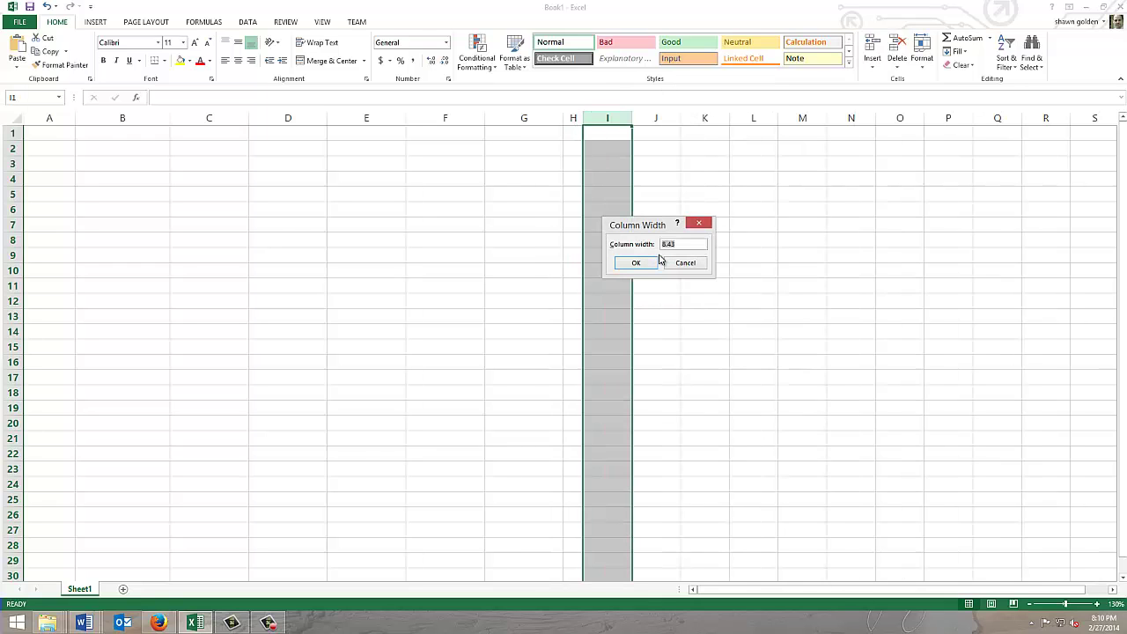
pyautogui.write('10')
pyautogui.click(654, 257)
# Set the width of column J to 14, matching column G
pyautogui.click(704, 113)
pyautogui.rightClick(703, 112)
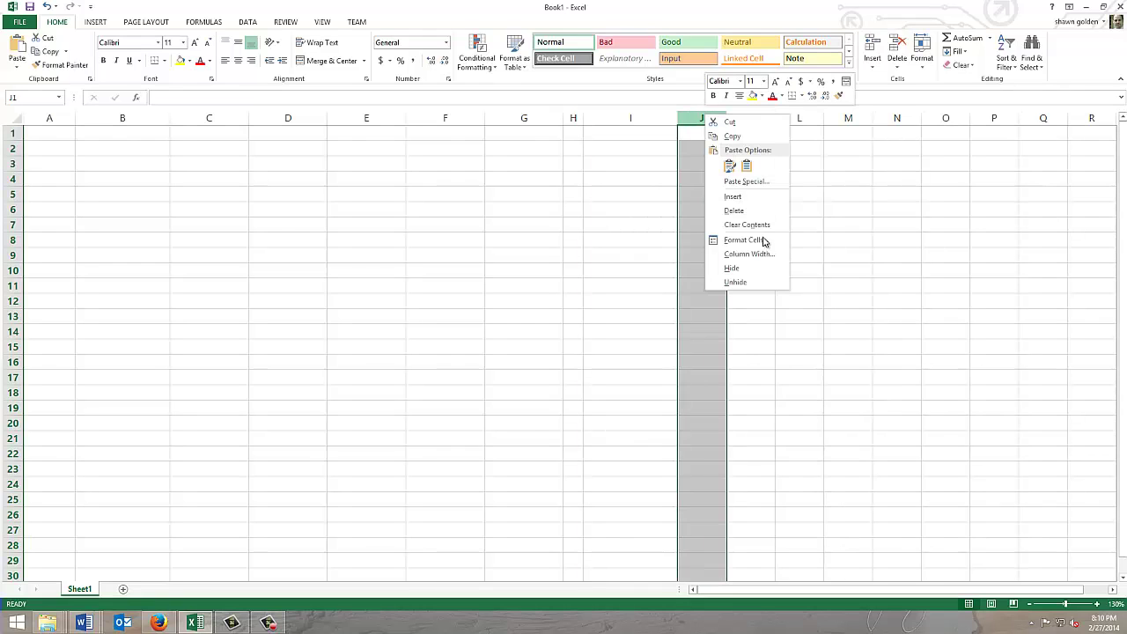
pyautogui.click(763, 252)
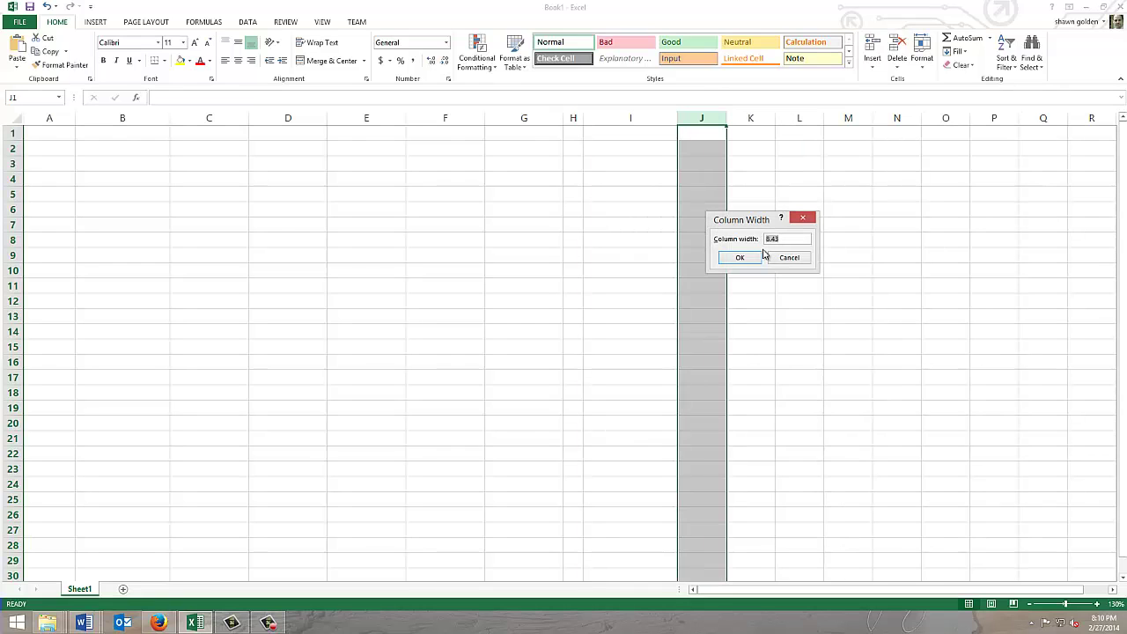
pyautogui.write('9')
pyautogui.click(757, 258)
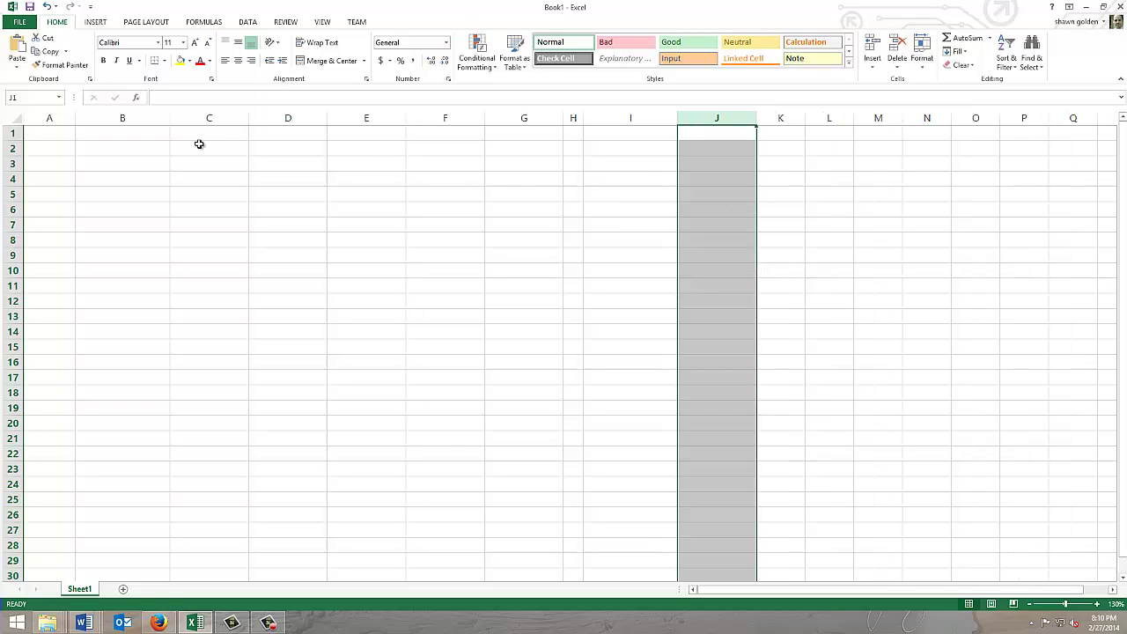
# Enter the company title "Clear Pools, Inc." in cell A1
pyautogui.click(56, 136)
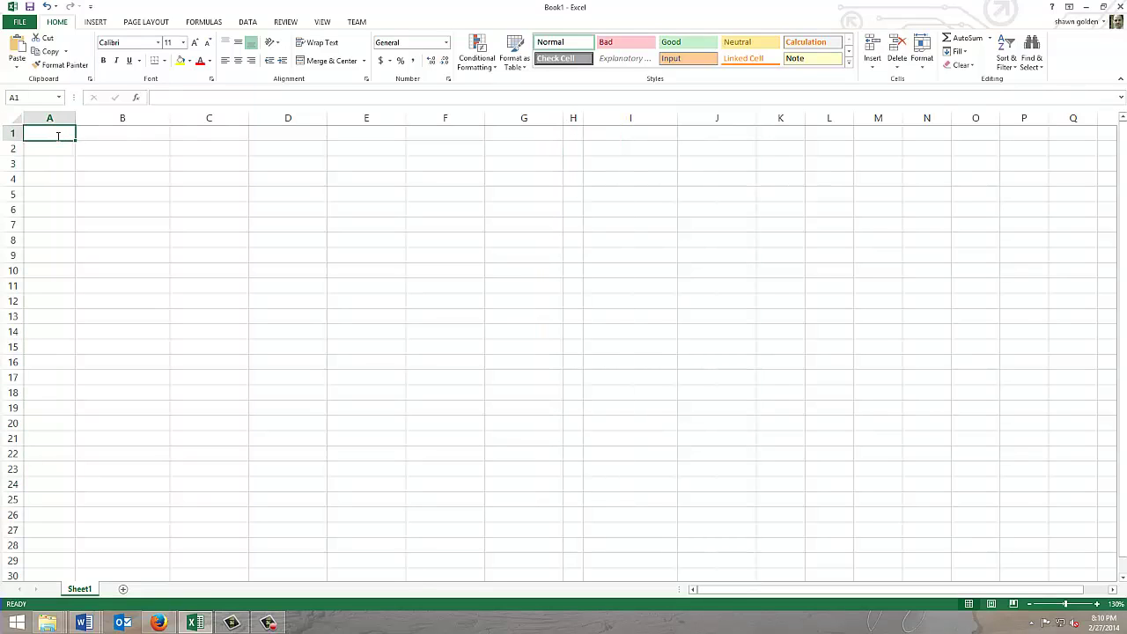
pyautogui.write('Clear Po')
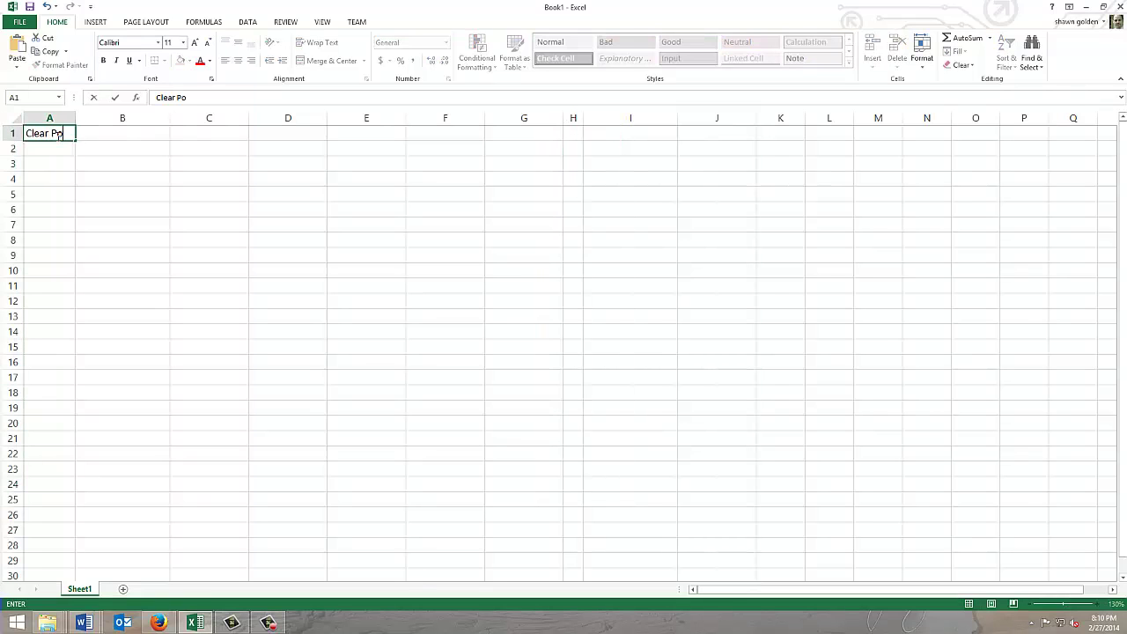
pyautogui.write('ols, In')
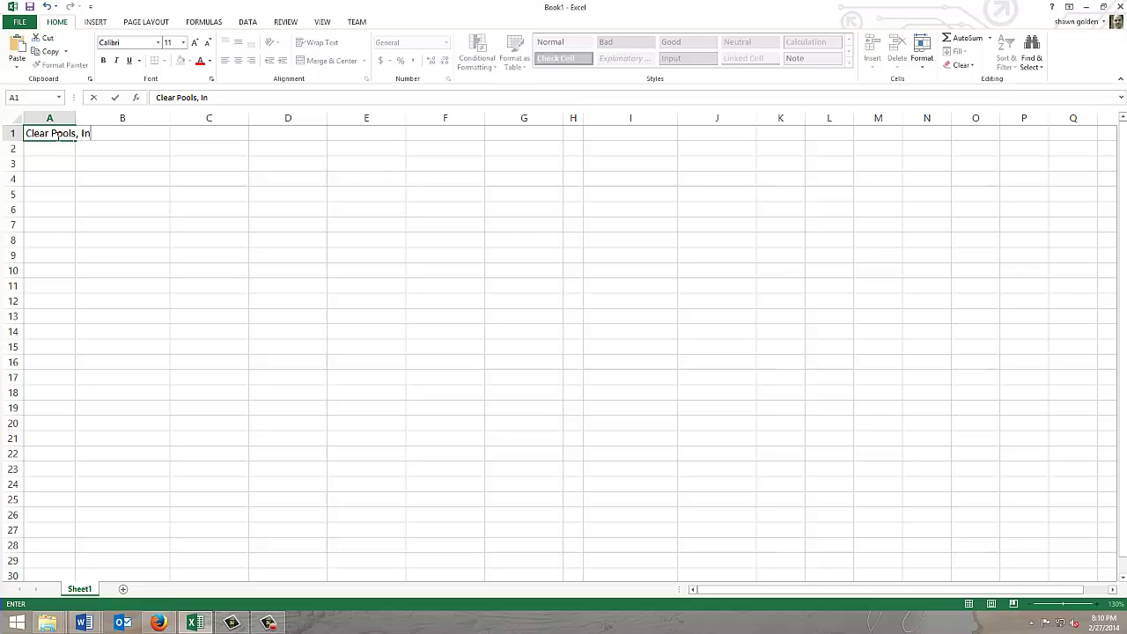
pyautogui.write('c.')
pyautogui.press('Return')
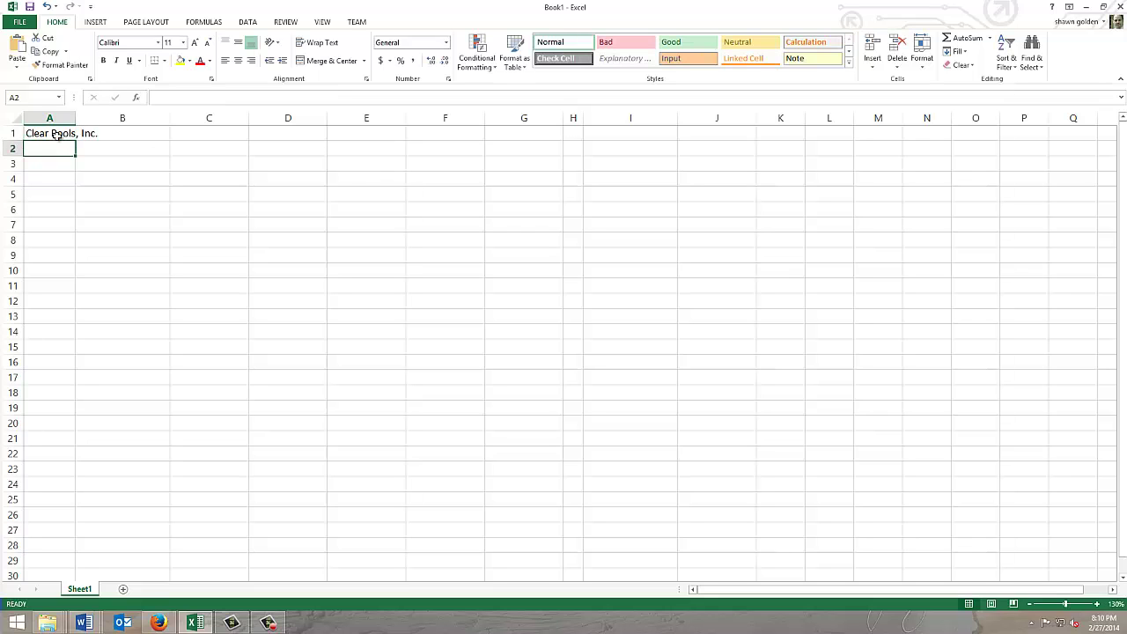
# Enter the subtitle "Sales Analysis" in cell A2
pyautogui.write('Sales Anal')
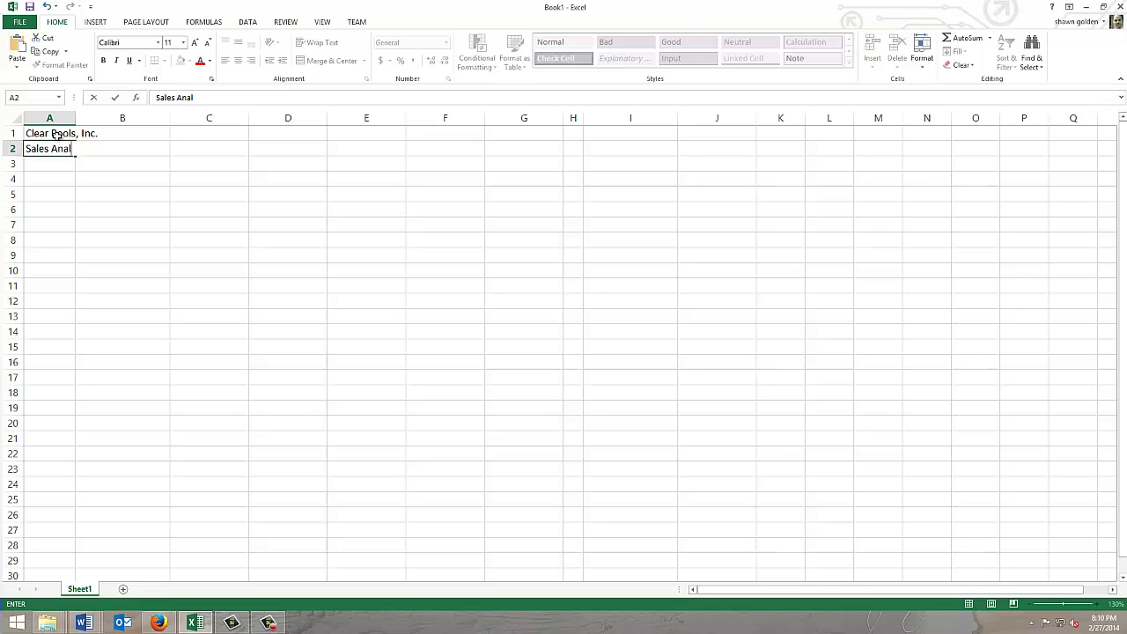
pyautogui.write('ysis')
pyautogui.press('Return')
# Merge and center the company title across A1:J1 and the Sales Analysis subtitle across A2:J2
pyautogui.hotkey('ctrl', 'Home')
pyautogui.moveTo(62, 134); pyautogui.dragTo(700, 136)
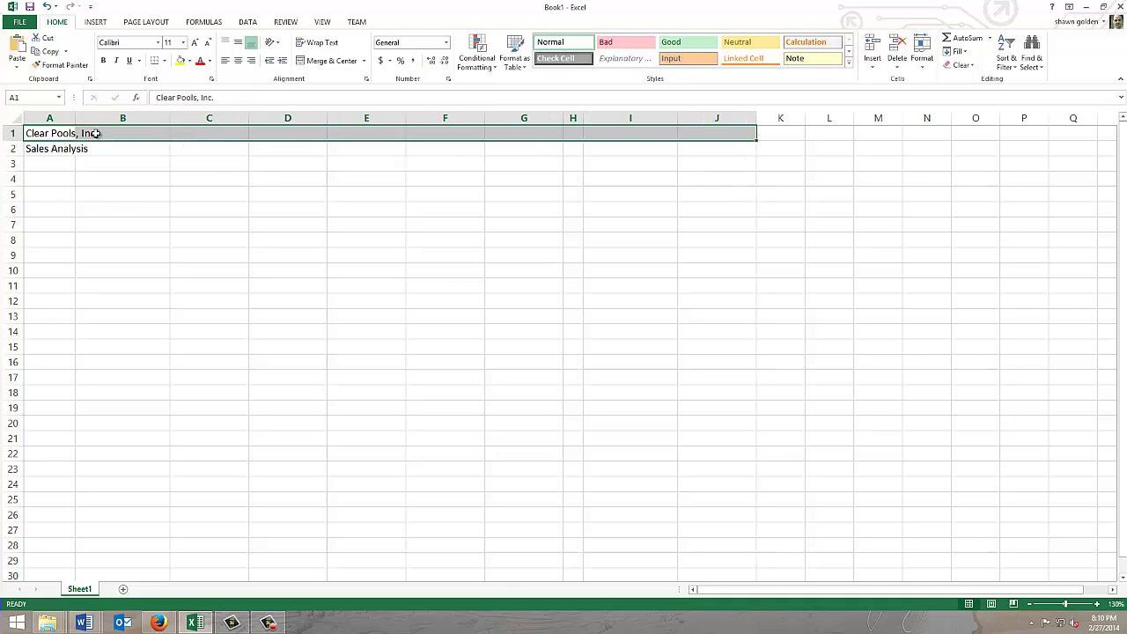
pyautogui.click(324, 61)
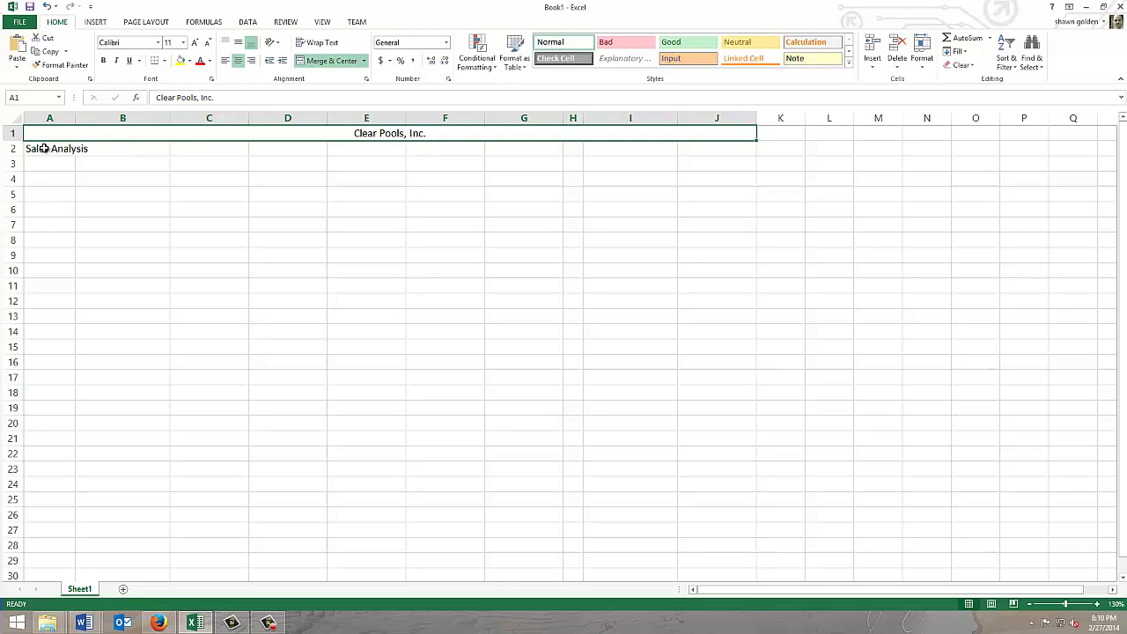
pyautogui.moveTo(35, 148); pyautogui.dragTo(704, 156)
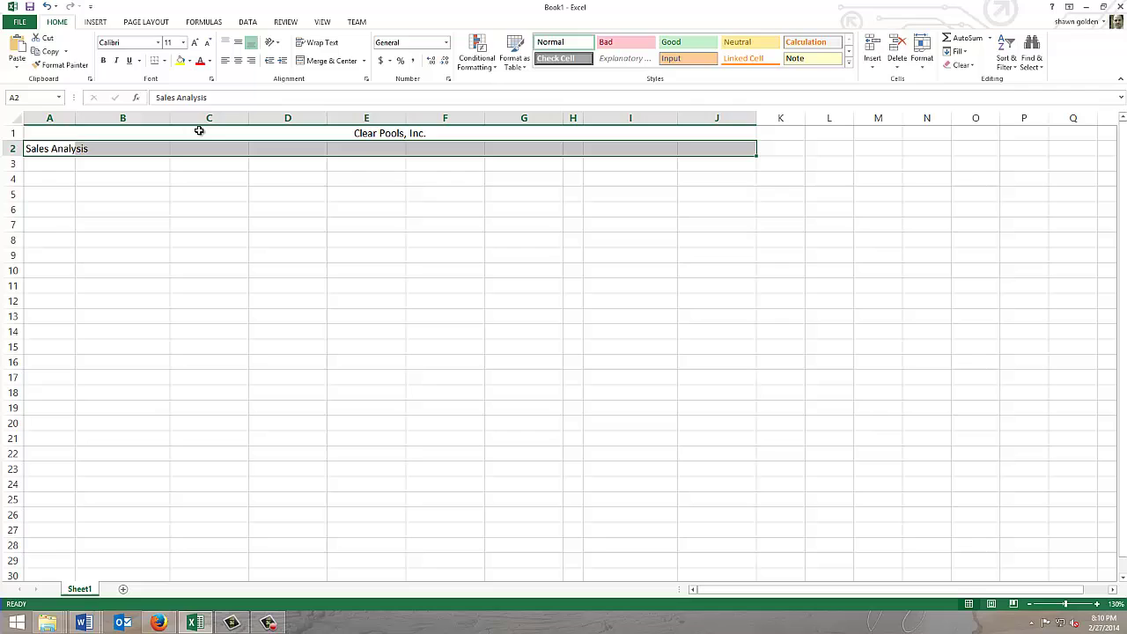
pyautogui.click(326, 60)
pyautogui.click(333, 241)
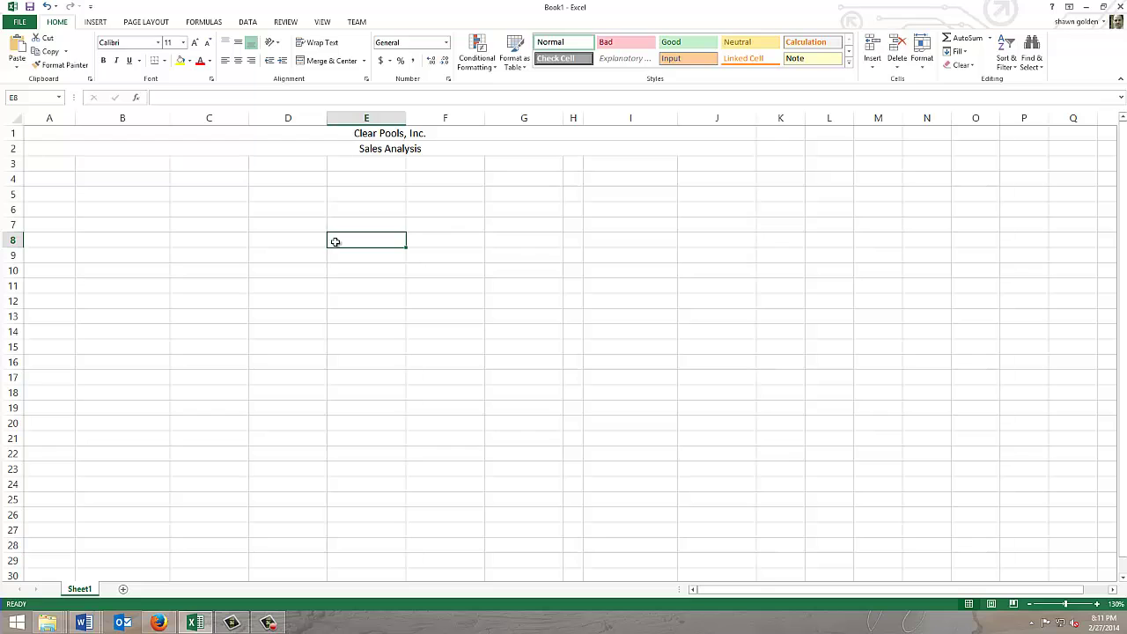
# Set the font size of the two title rows to 24
pyautogui.moveTo(284, 135); pyautogui.dragTo(285, 146)
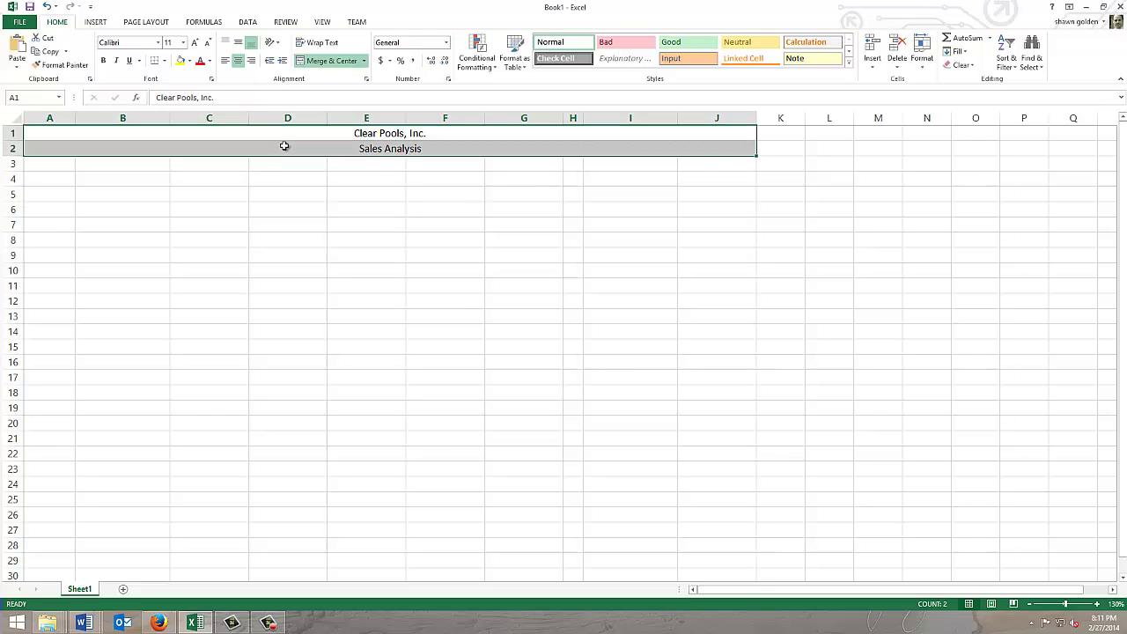
pyautogui.click(183, 44)
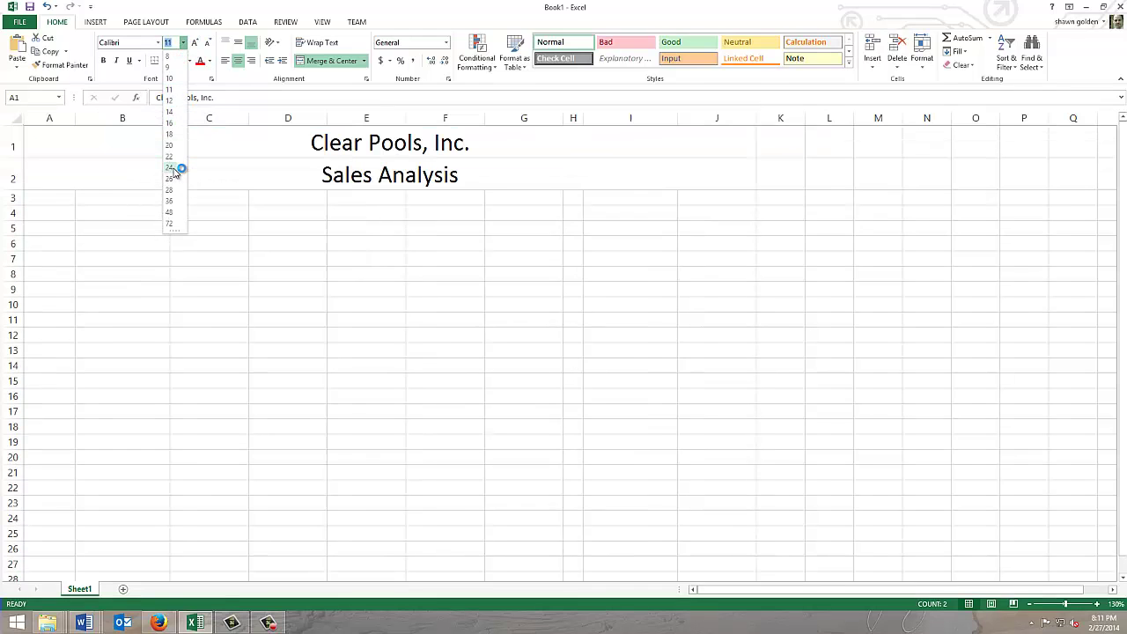
pyautogui.click(171, 167)
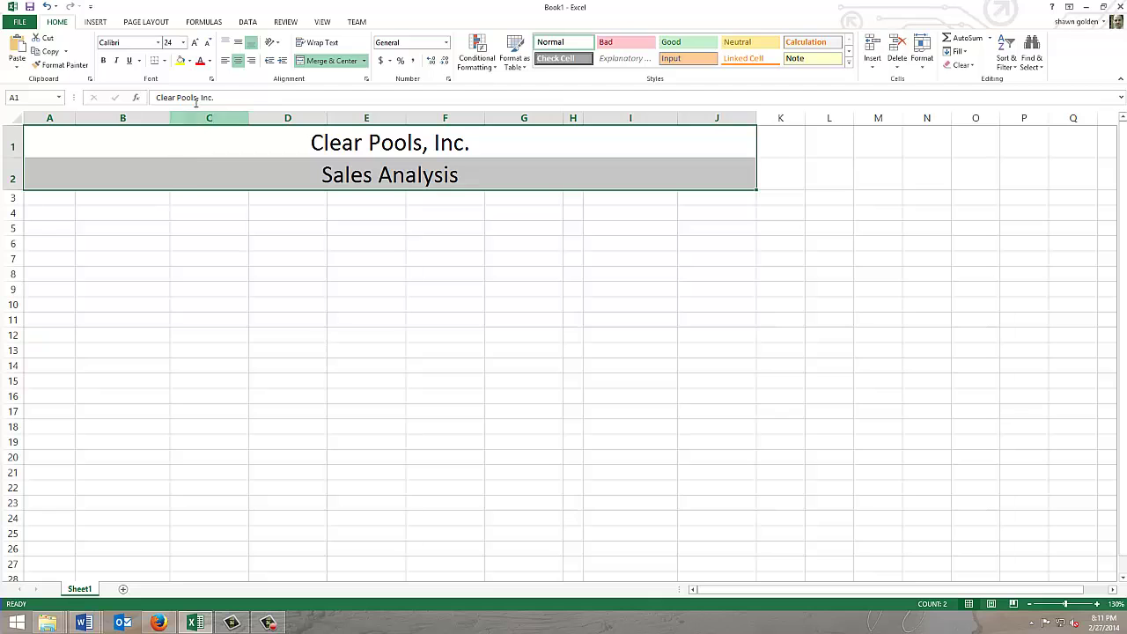
# Switch the workbook's theme colors to the Aspect color set
pyautogui.click(189, 61)
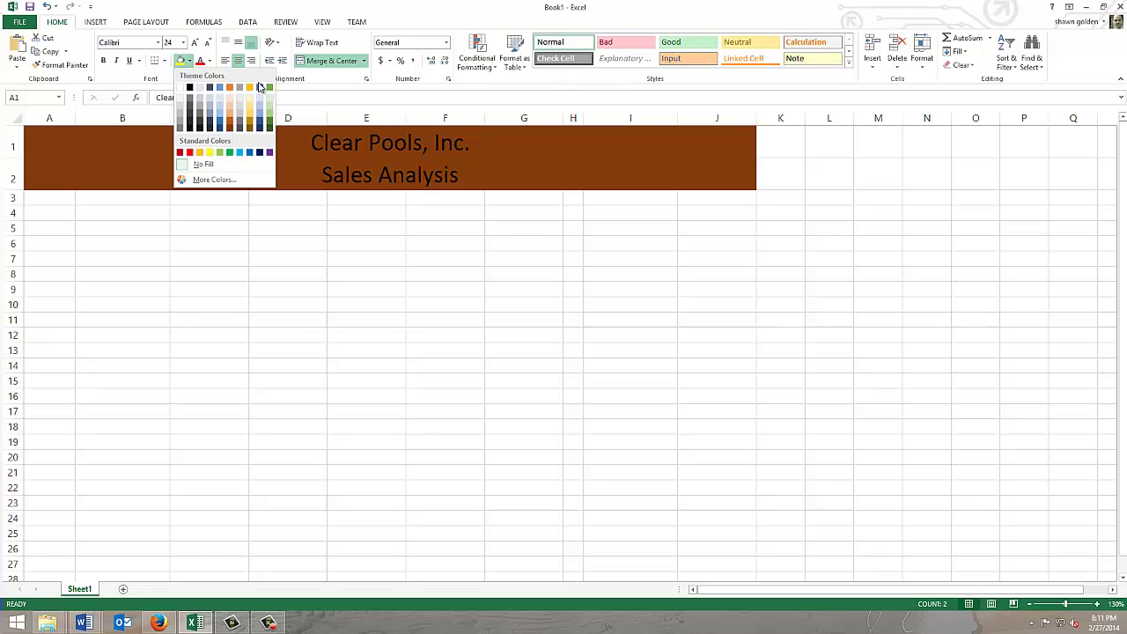
pyautogui.click(401, 6)
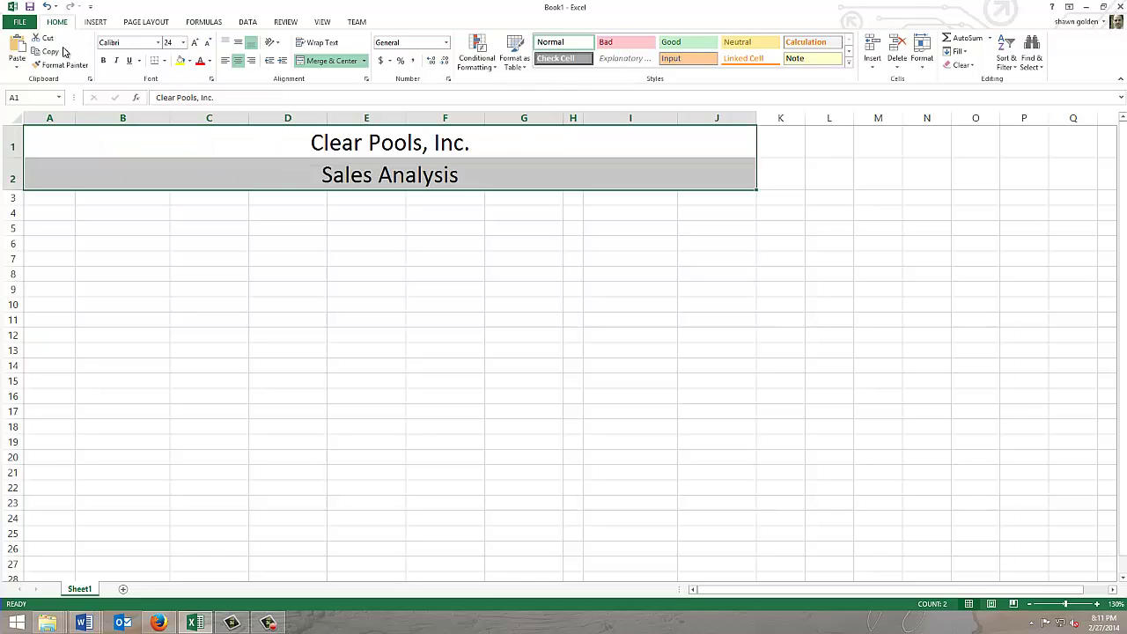
pyautogui.click(143, 22)
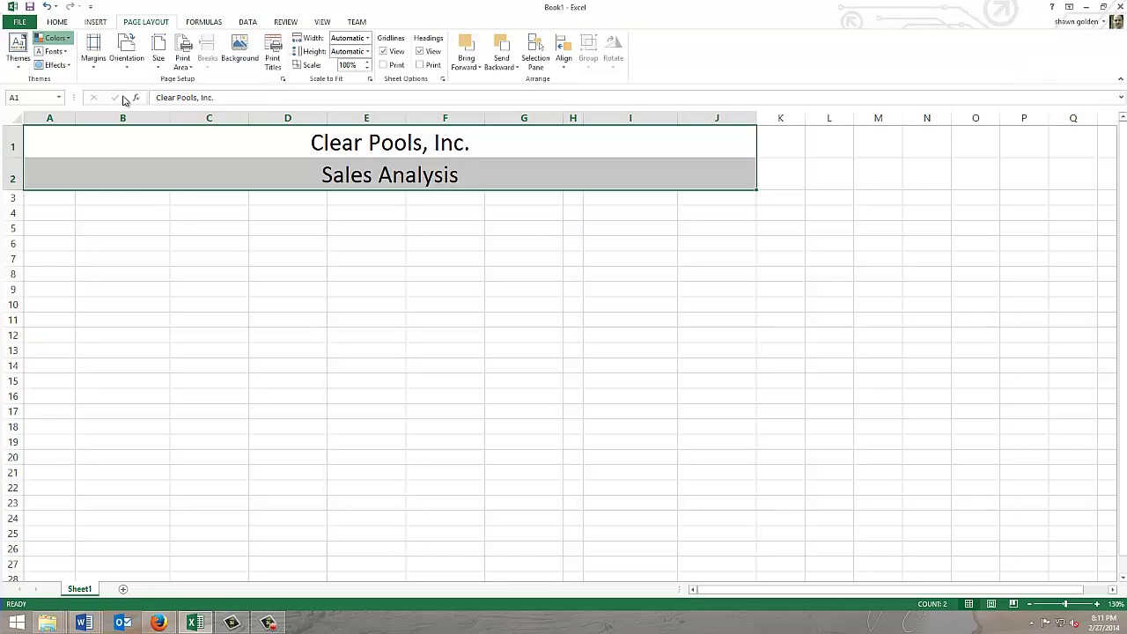
pyautogui.click(65, 41)
pyautogui.scroll(-1, 141, 238)
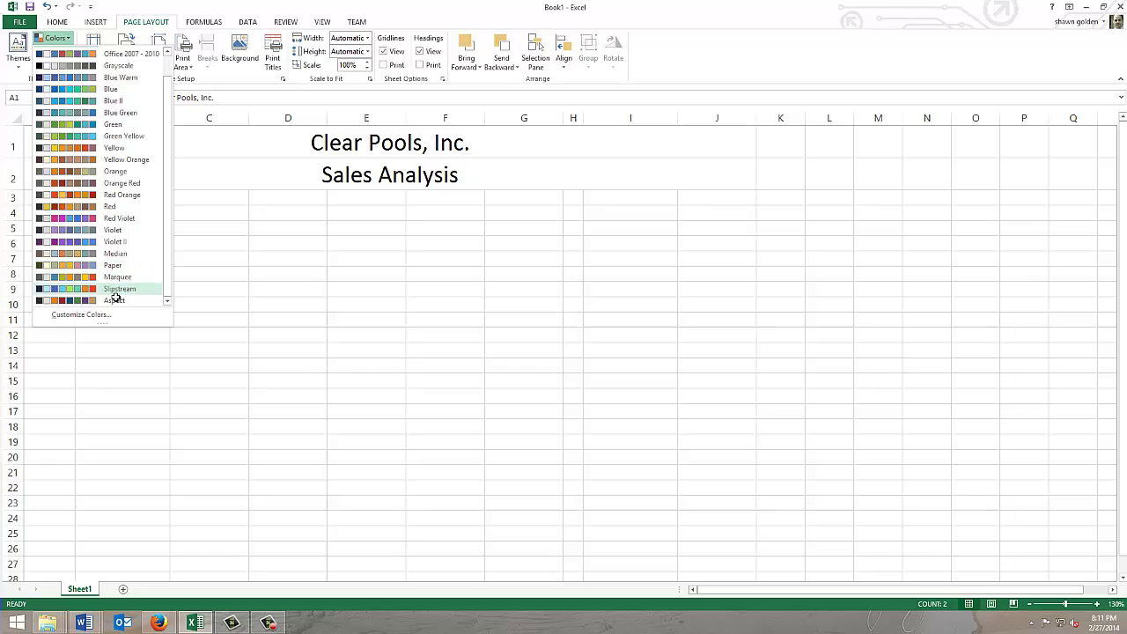
pyautogui.click(113, 295)
pyautogui.click(337, 233)
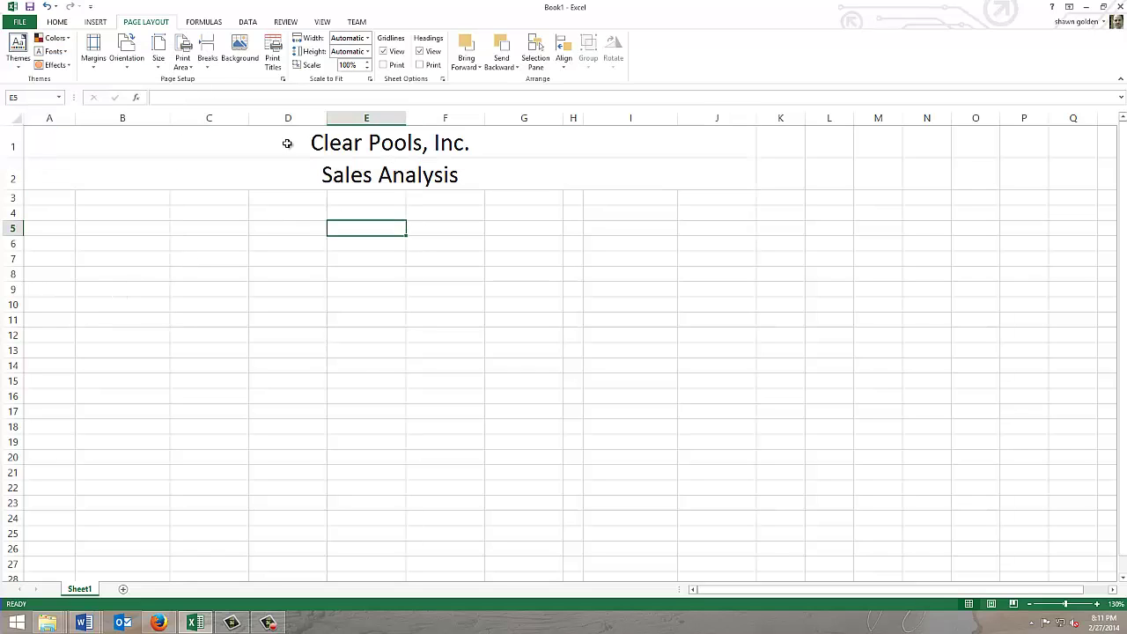
# Fill both merged title rows with the theme color Red, Accent 2, Lighter 40%
pyautogui.moveTo(289, 146); pyautogui.dragTo(291, 175)
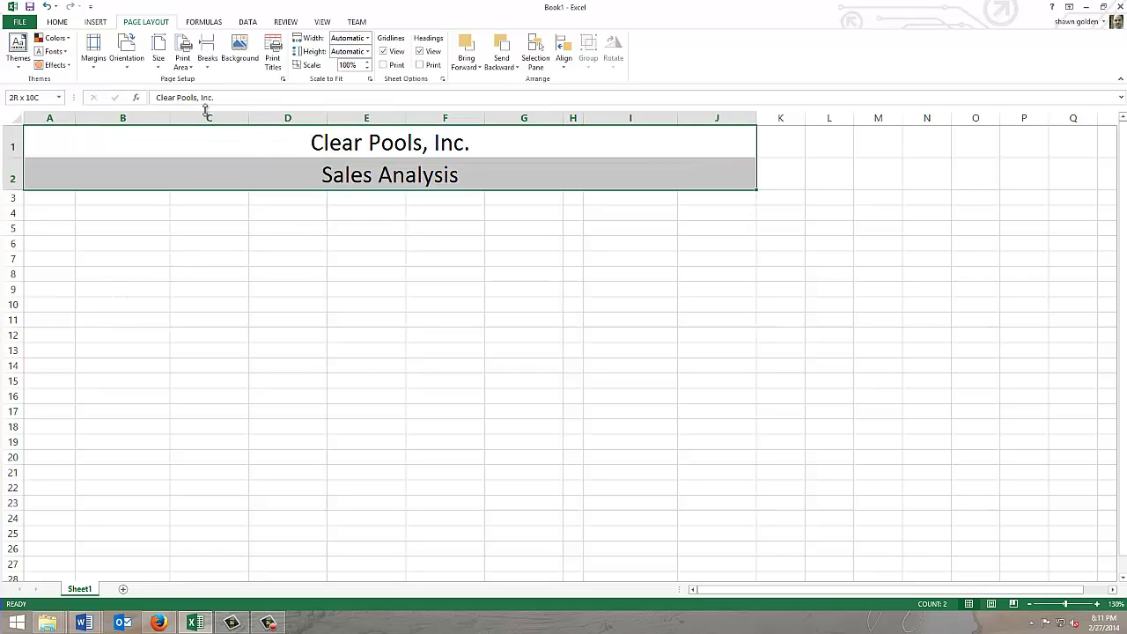
pyautogui.click(59, 22)
pyautogui.click(188, 61)
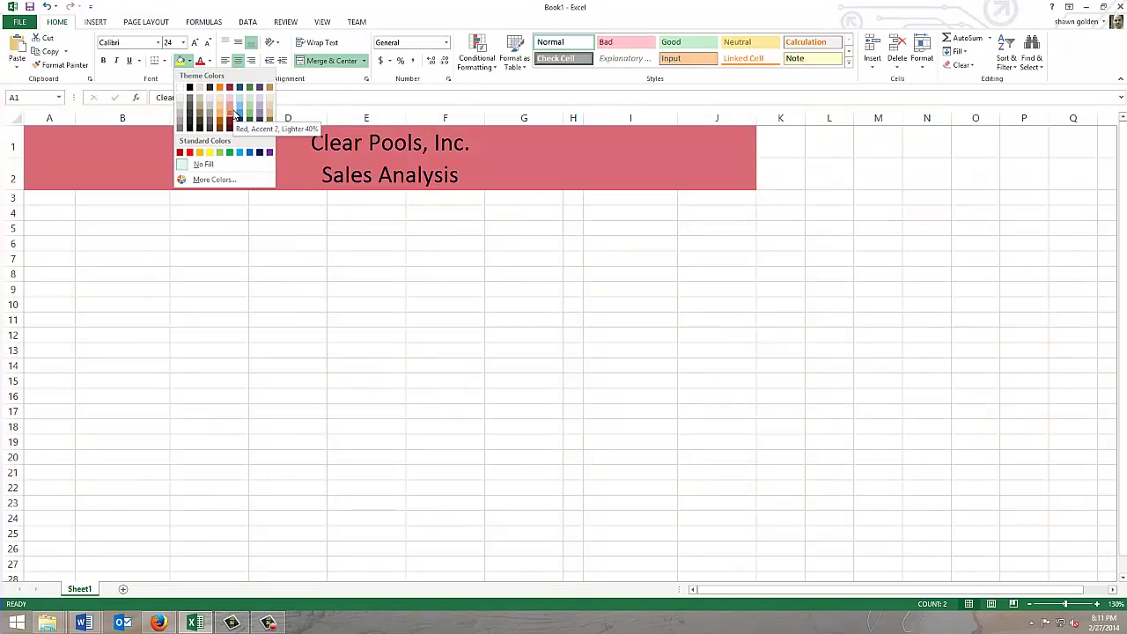
pyautogui.click(236, 114)
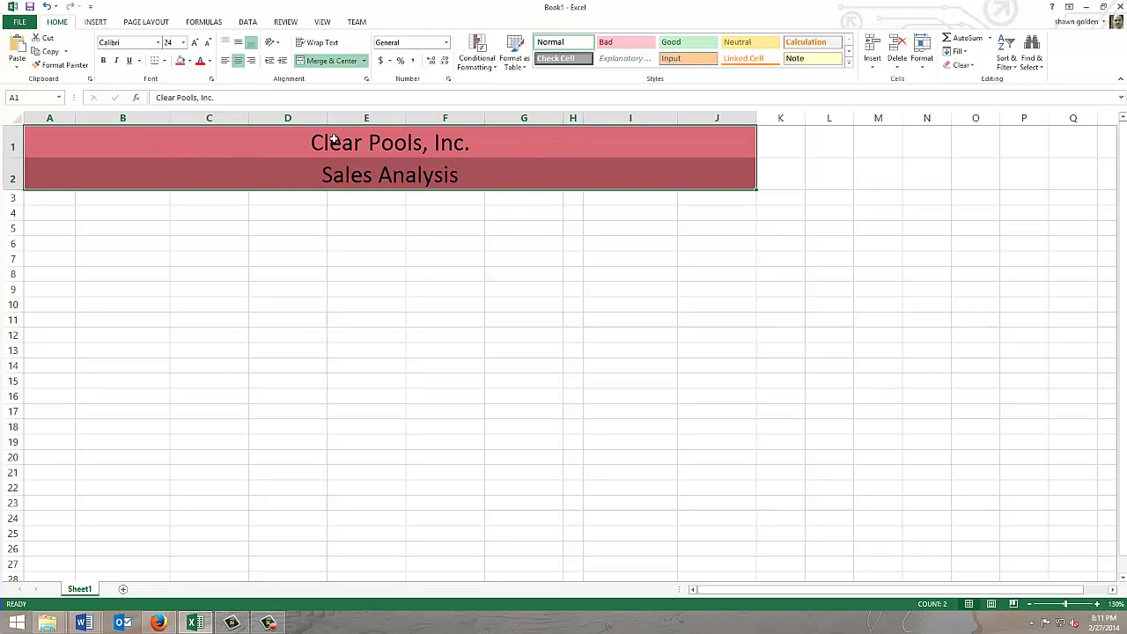
# Add a thick box border around the two title rows, A1:J2
pyautogui.click(162, 60)
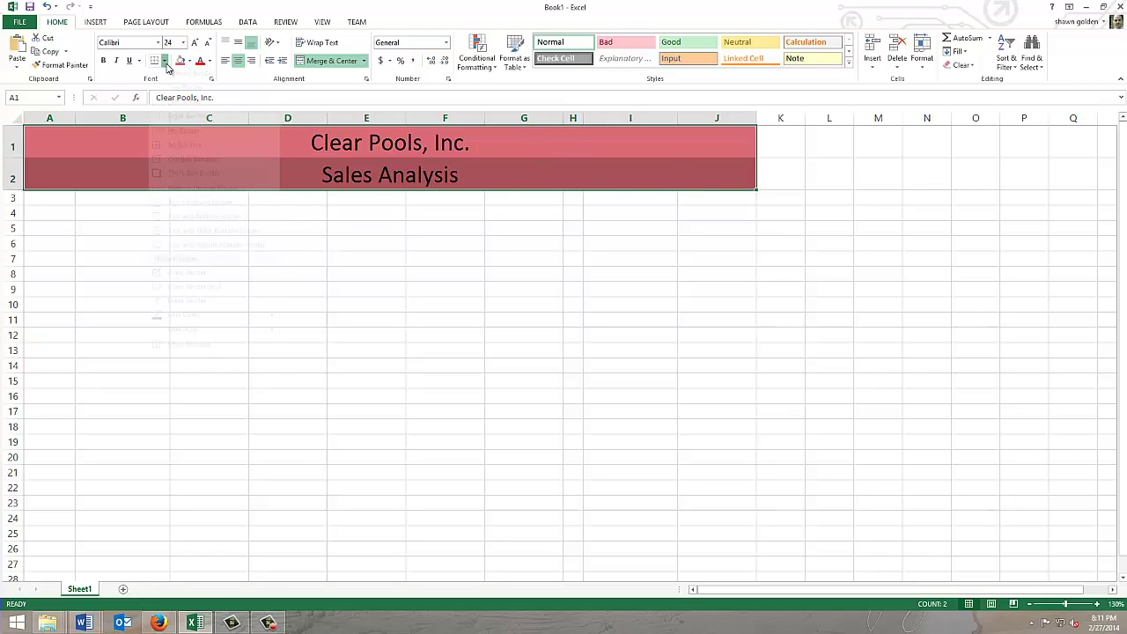
pyautogui.click(208, 190)
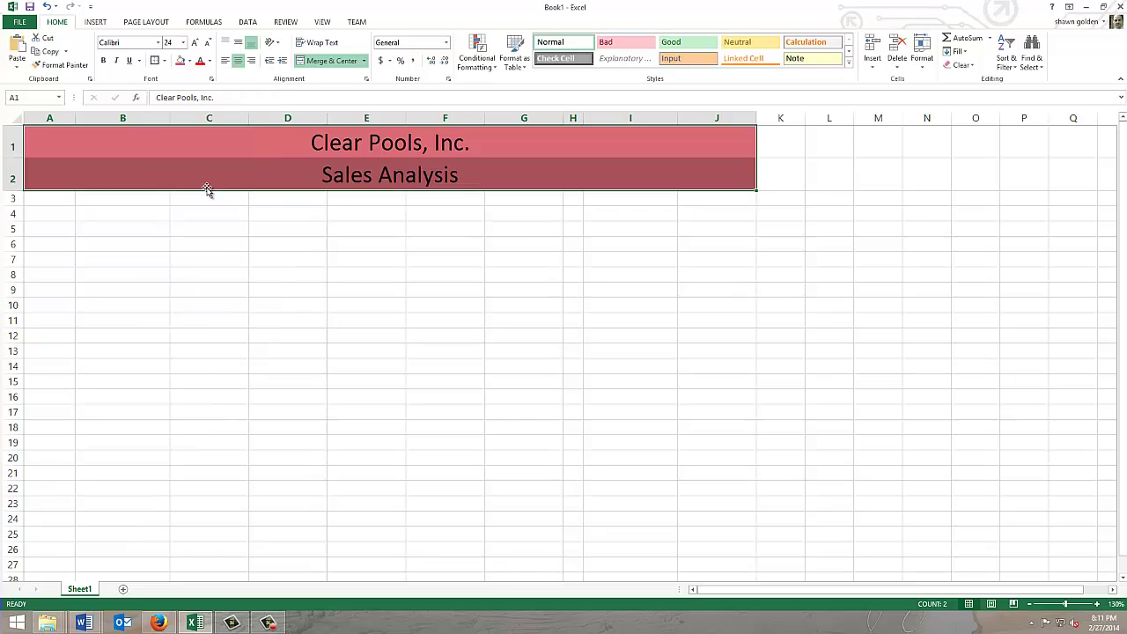
pyautogui.click(220, 258)
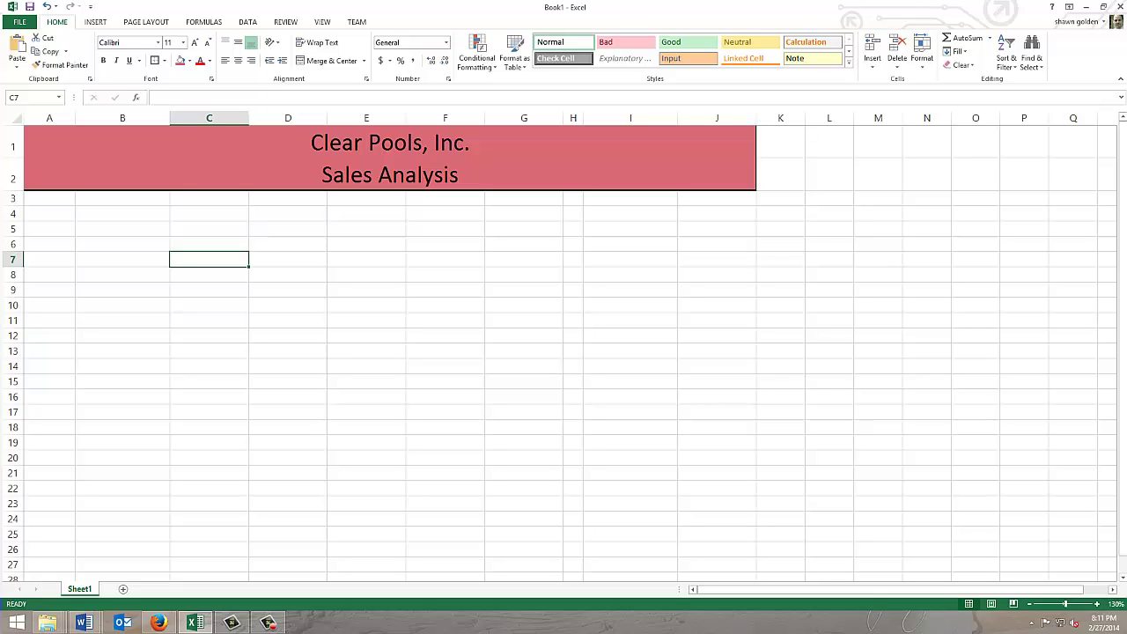
# Enter the column headings "Store" in A3 and "Category" in B3
pyautogui.click(51, 201)
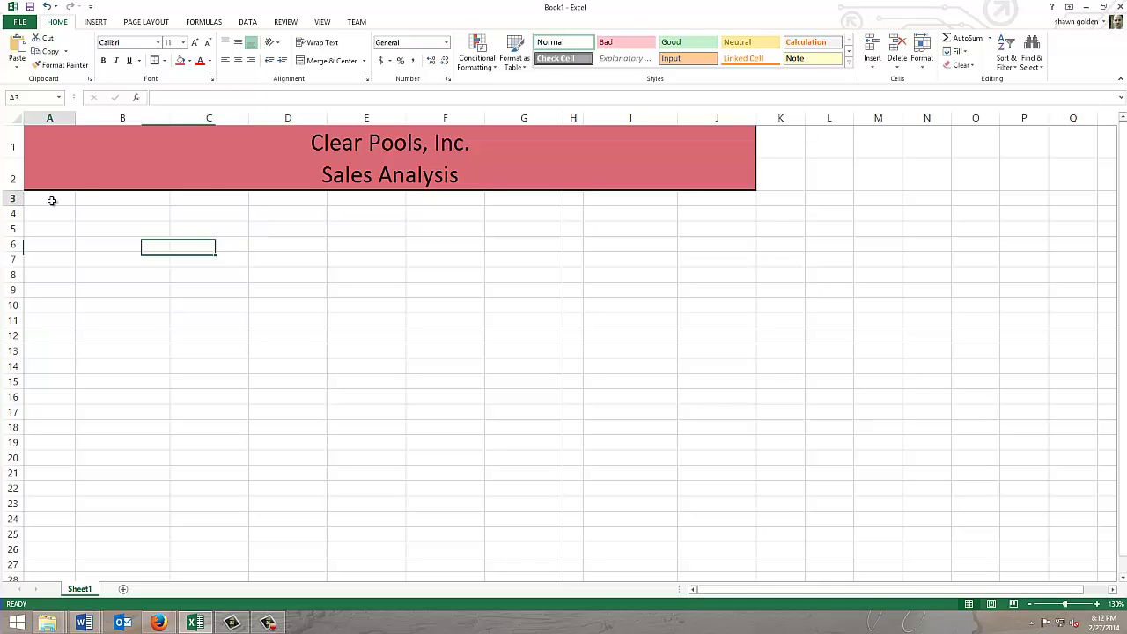
pyautogui.write('Sto')
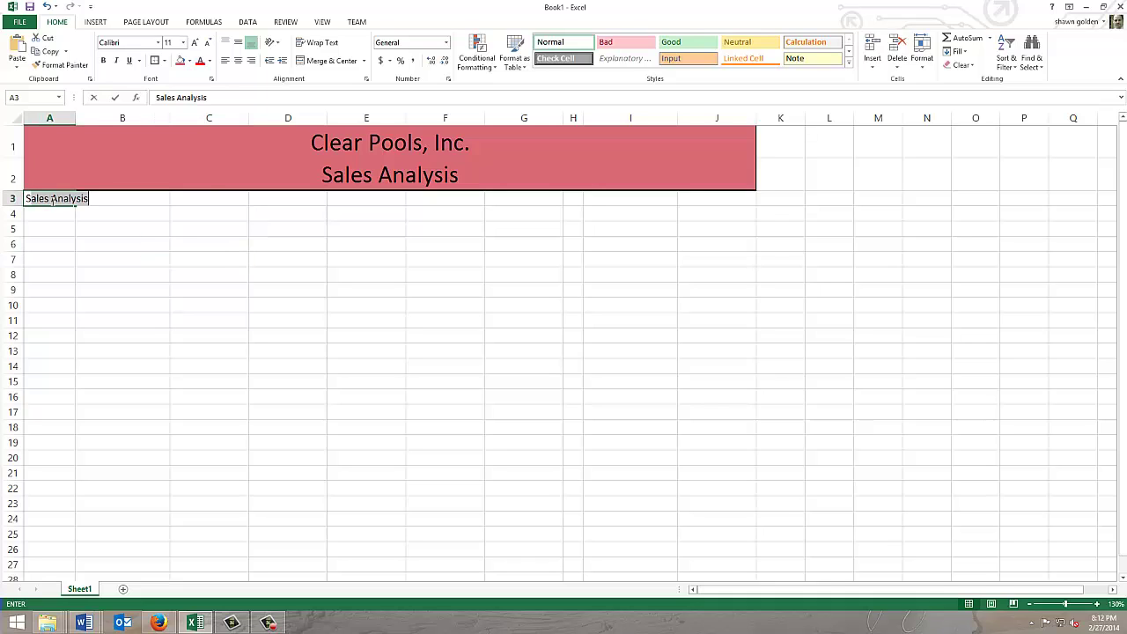
pyautogui.write('n')
pyautogui.press('BackSpace')
pyautogui.write('re')
pyautogui.press('Tab')
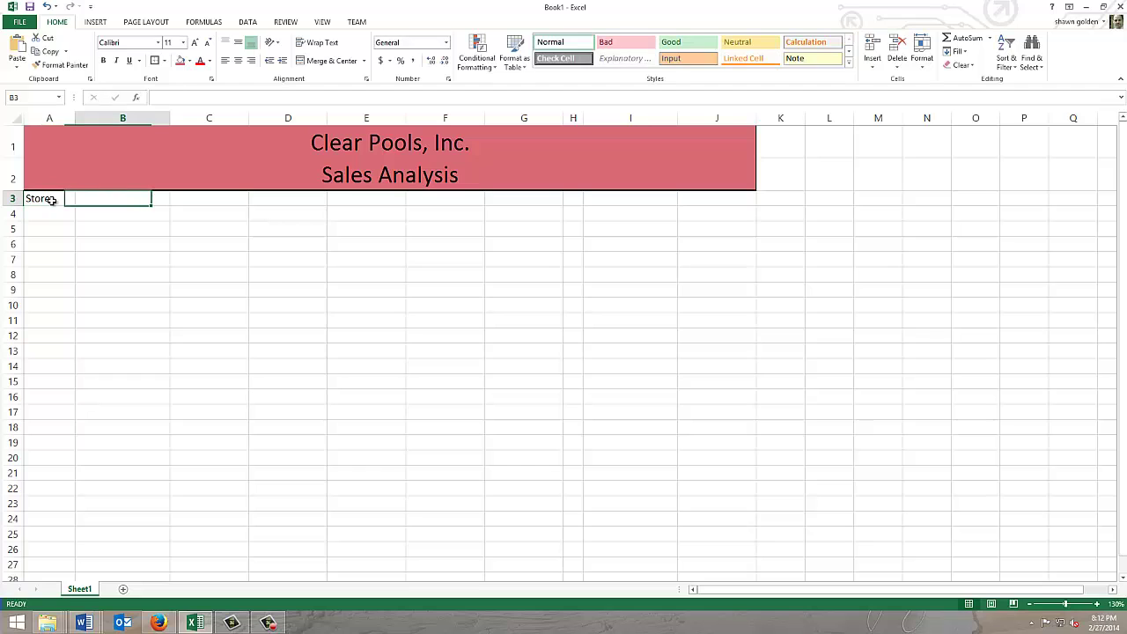
pyautogui.write('Cate')
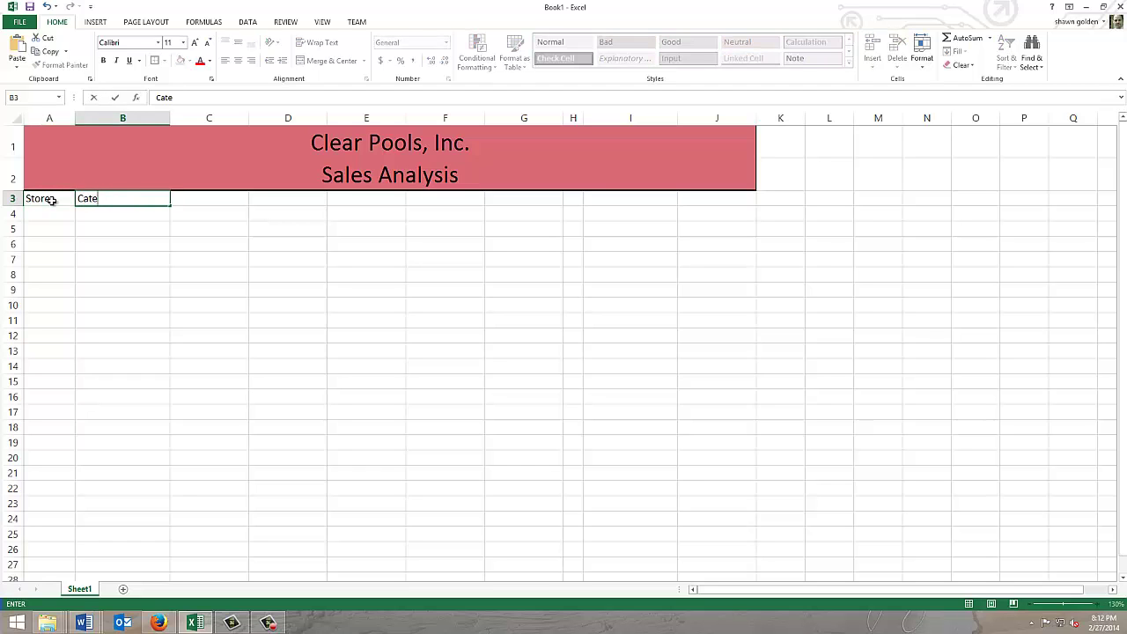
pyautogui.write('gory')
pyautogui.press('Tab')
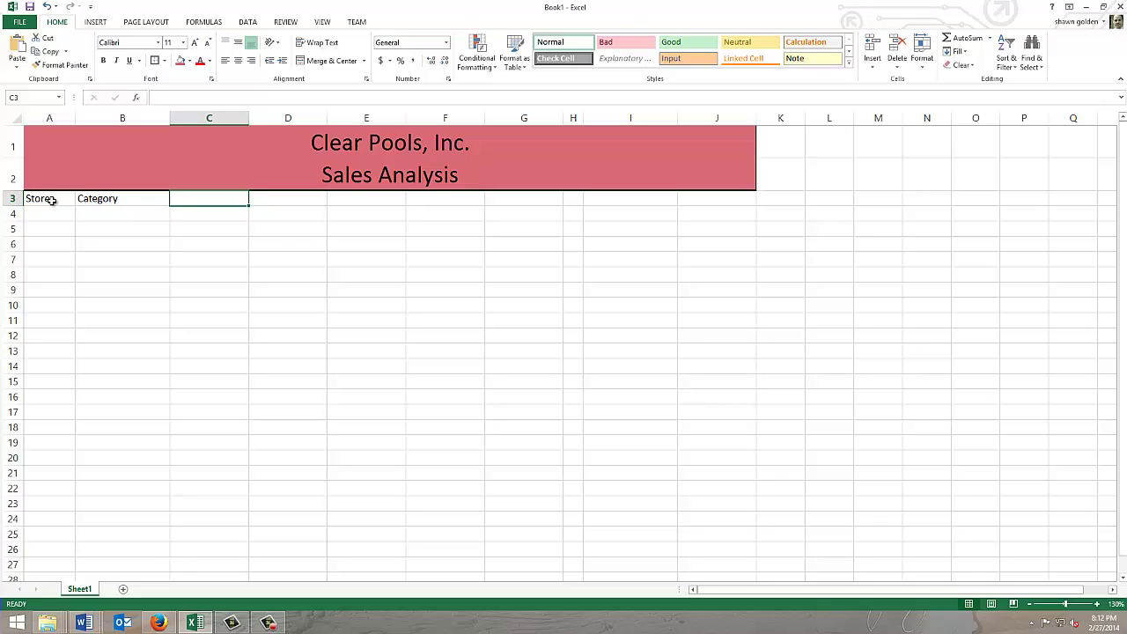
# Enter the heading "2014 In-Store Sales in $" in C3, with a line break after "In-Store"
pyautogui.write('2014')
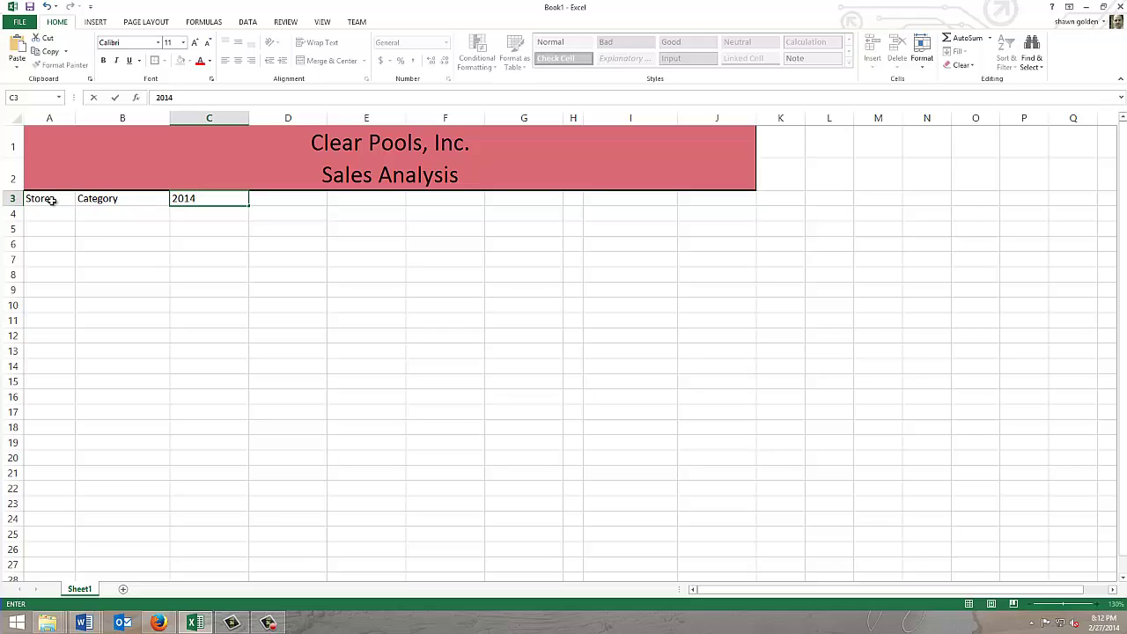
pyautogui.write(' In-Store')
pyautogui.hotkey('alt', 'Return')
pyautogui.write('s i')
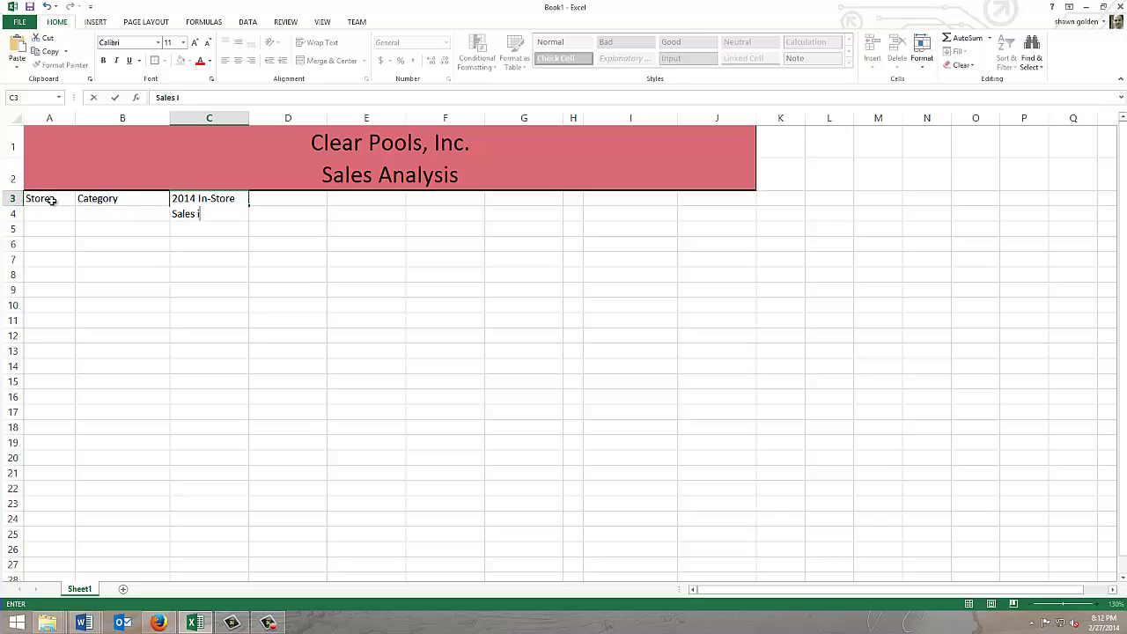
pyautogui.write('n $')
pyautogui.click(50, 225)
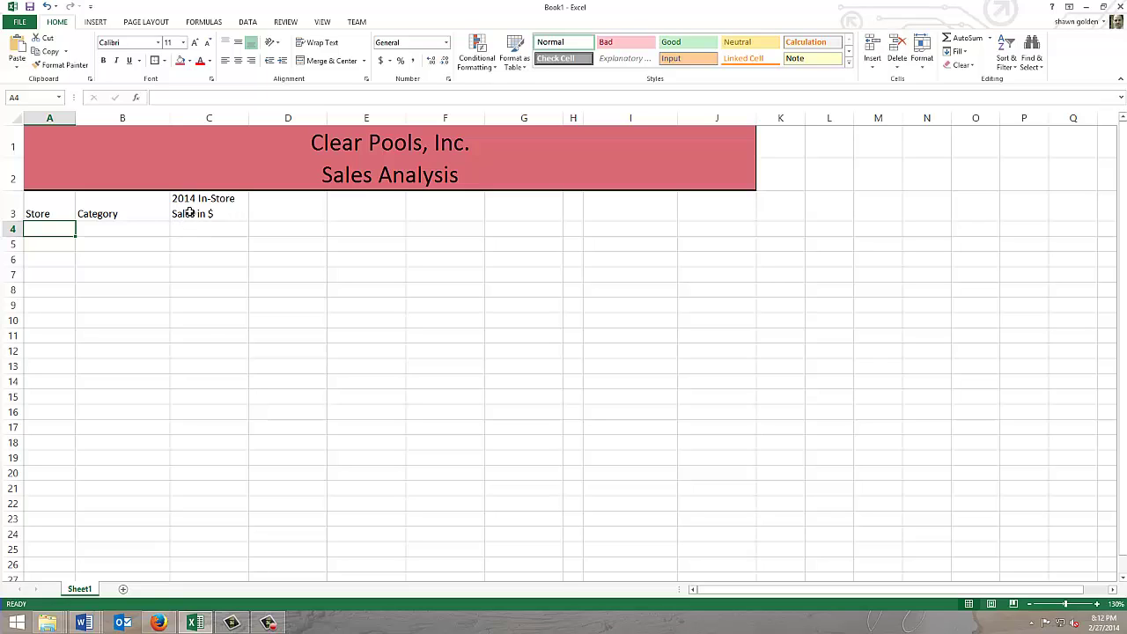
# Extend the C3 sales heading as a yearly series into D3 (2015 In-Store) and E3 (2016 In-Store)
pyautogui.click(189, 212)
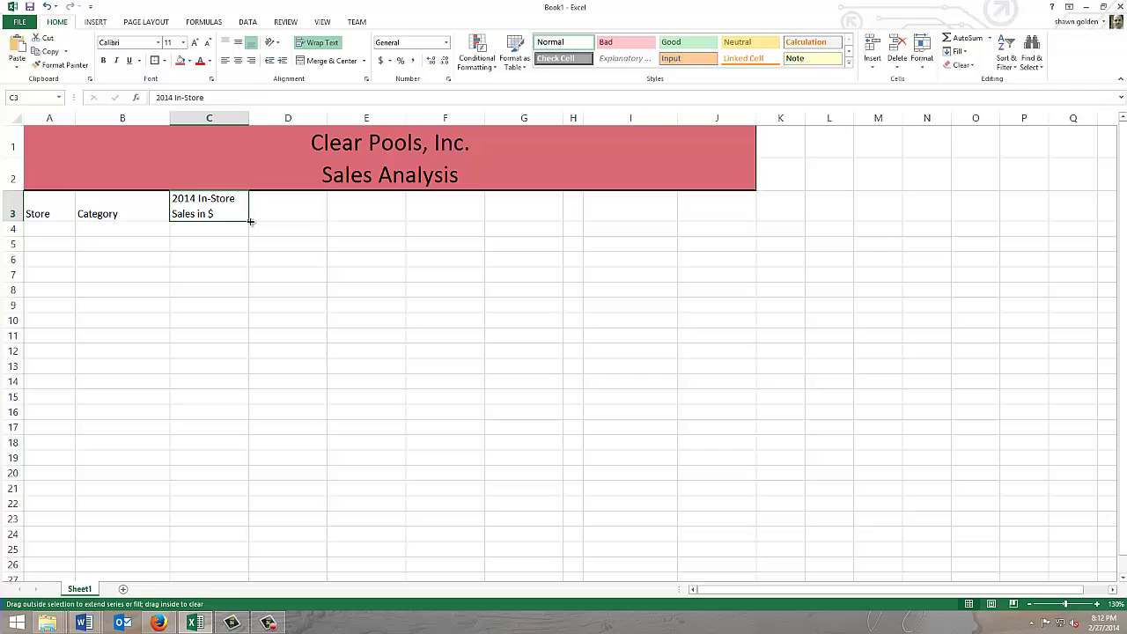
pyautogui.moveTo(274, 221); pyautogui.dragTo(302, 227)
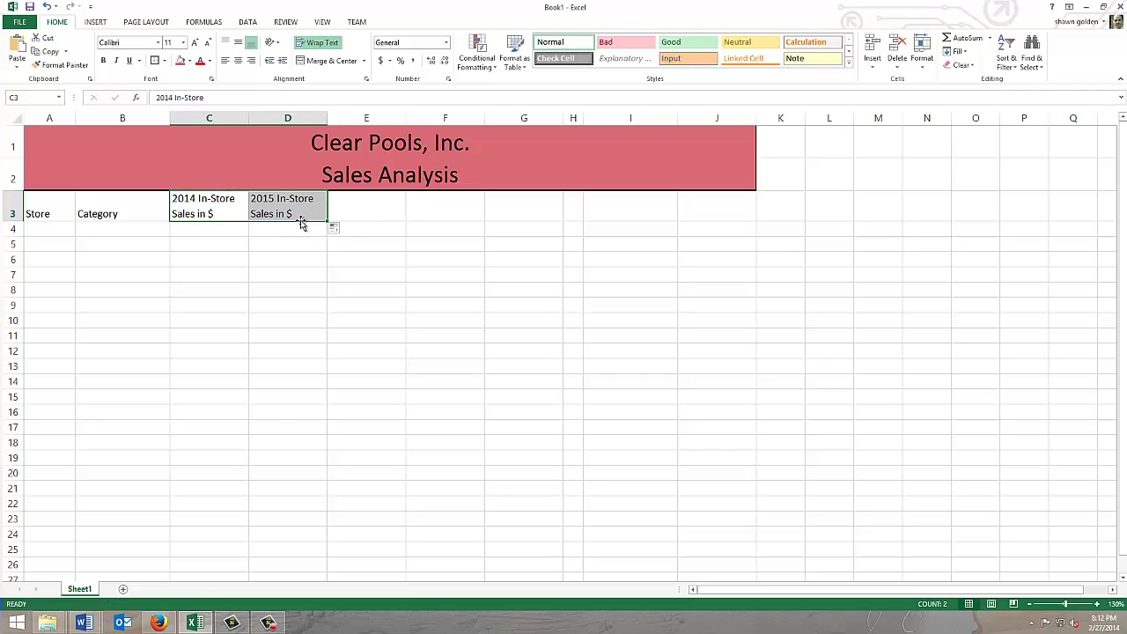
pyautogui.click(267, 211)
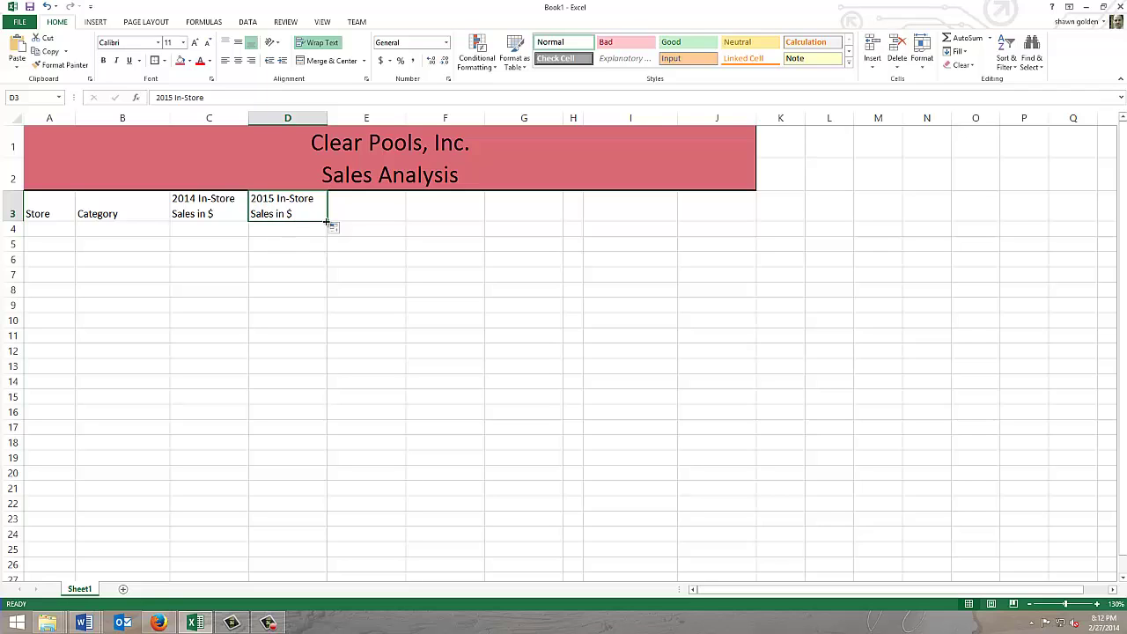
pyautogui.moveTo(327, 222); pyautogui.dragTo(363, 198)
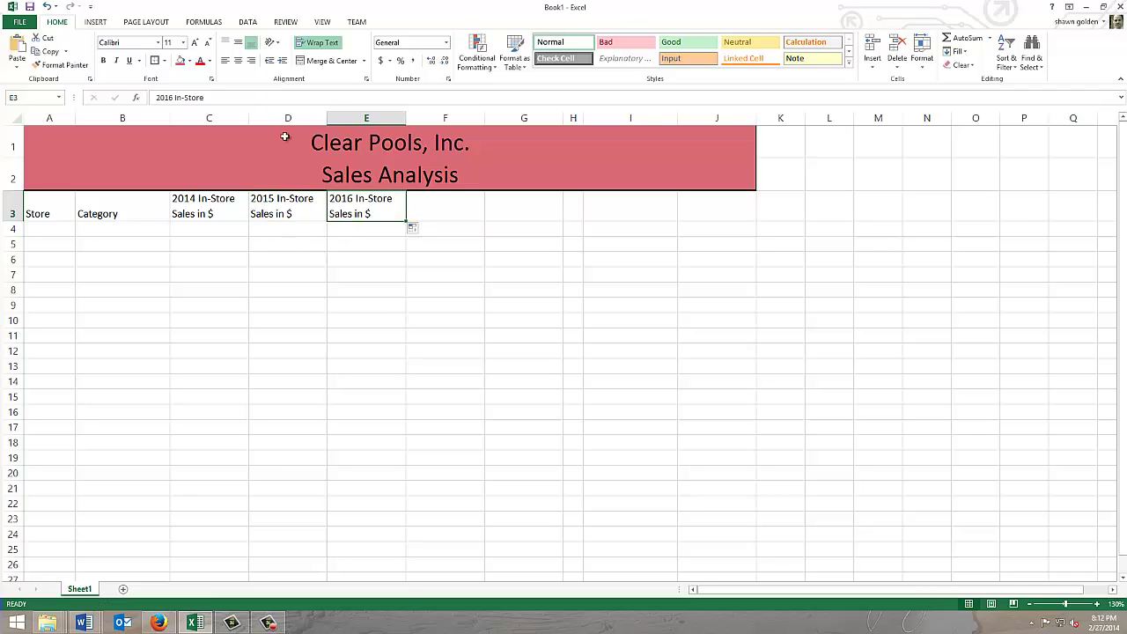
# Edit the first line of the E3 heading to read "2014 Online", keeping "Sales in $" below it
pyautogui.click(172, 97)
pyautogui.press('BackSpace')
pyautogui.write('4')
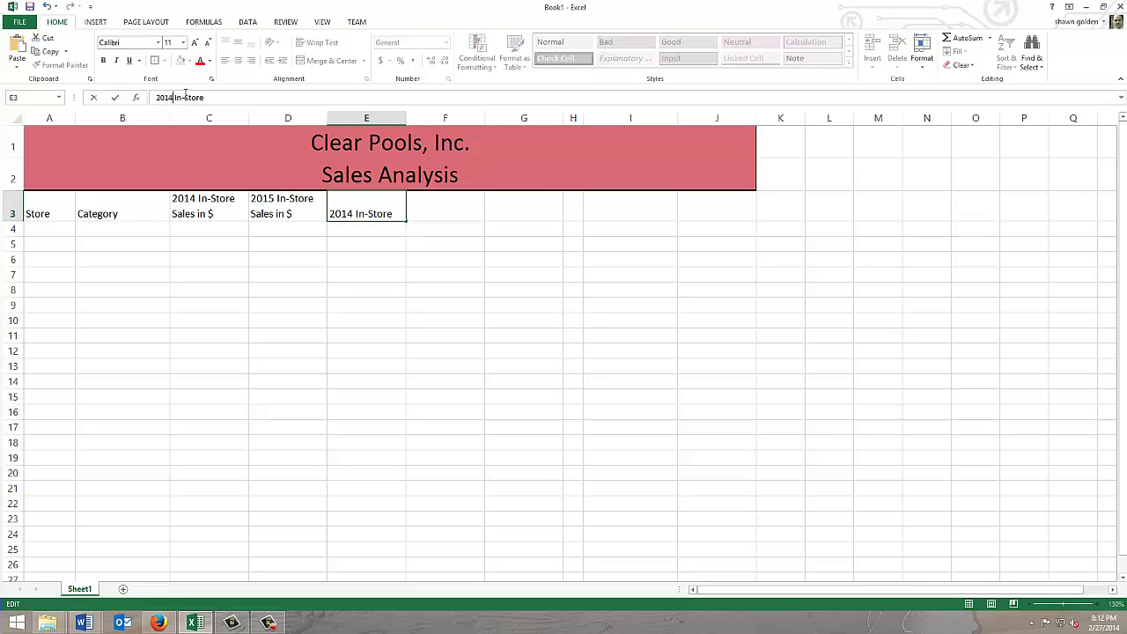
pyautogui.hotkey('shift', 'Right')
pyautogui.hotkey('shift', 'Right')
pyautogui.hotkey('shift', 'Right')
pyautogui.hotkey('shift', 'Right')
pyautogui.hotkey('shift', 'Right')
pyautogui.hotkey('shift', 'Right')
pyautogui.hotkey('shift', 'Right')
pyautogui.hotkey('shift', 'Right')
pyautogui.write('Online')
pyautogui.press('Return')
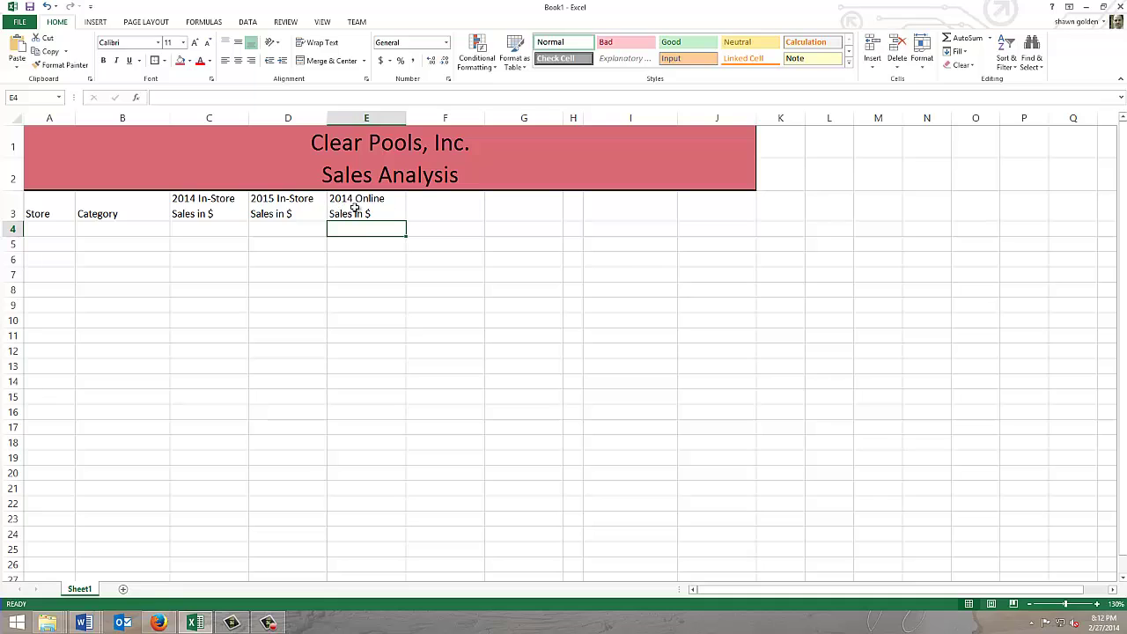
# Extend the E3 online sales heading into F3 as "2015 Online Sales in $", then select G3
pyautogui.click(356, 208)
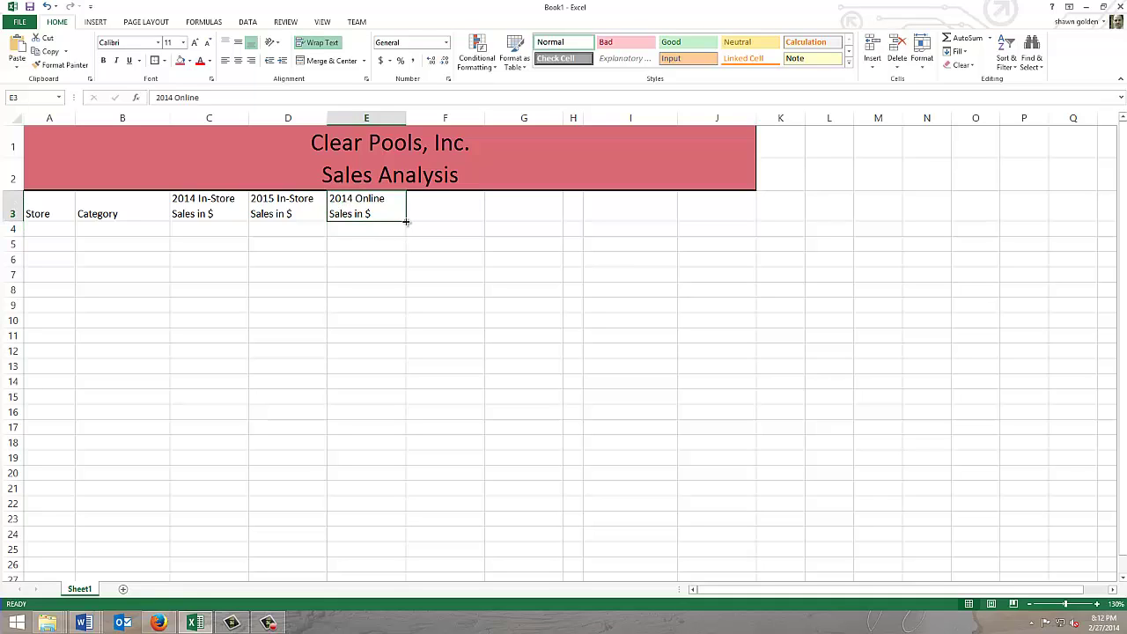
pyautogui.moveTo(406, 222); pyautogui.dragTo(483, 220)
pyautogui.click(517, 216)
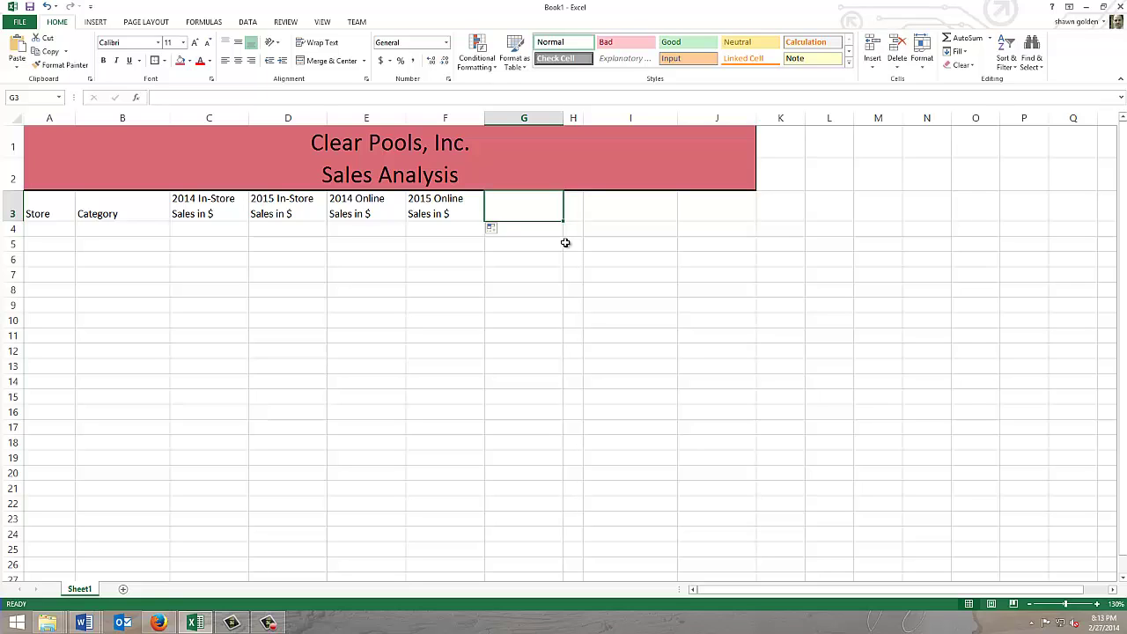
# Enter the heading "Percentage Increase or Decrease" in G3, with line breaks after "Percentage" and after "or"
pyautogui.write('Per')
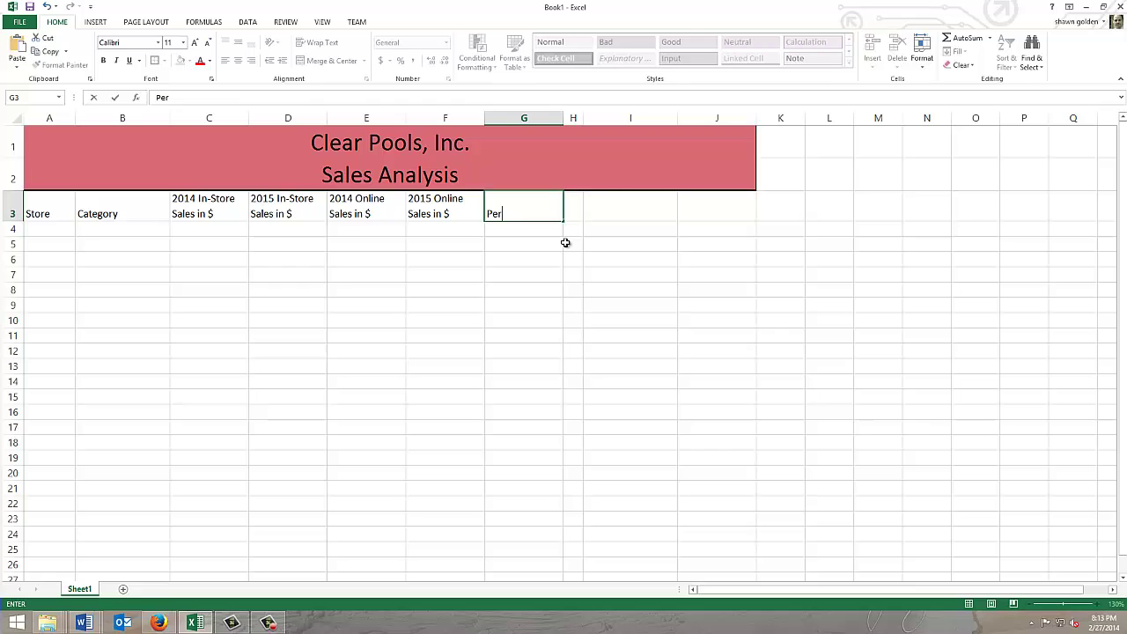
pyautogui.write('centage')
pyautogui.hotkey('alt', 'Return')
pyautogui.write('Increase ')
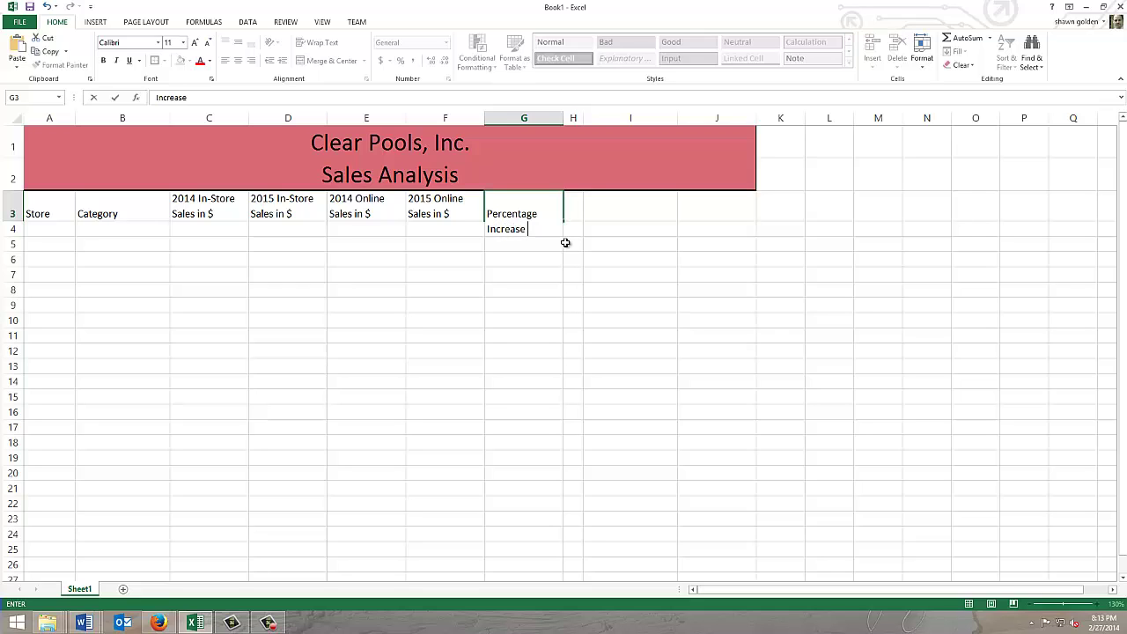
pyautogui.write('or')
pyautogui.hotkey('alt', 'Return')
pyautogui.write('Decreat')
pyautogui.press('BackSpace')
pyautogui.write('se')
pyautogui.press('Return')
# Enter the heading "Summary of Categories" in I3, with a line break after "of"
pyautogui.click(609, 221)
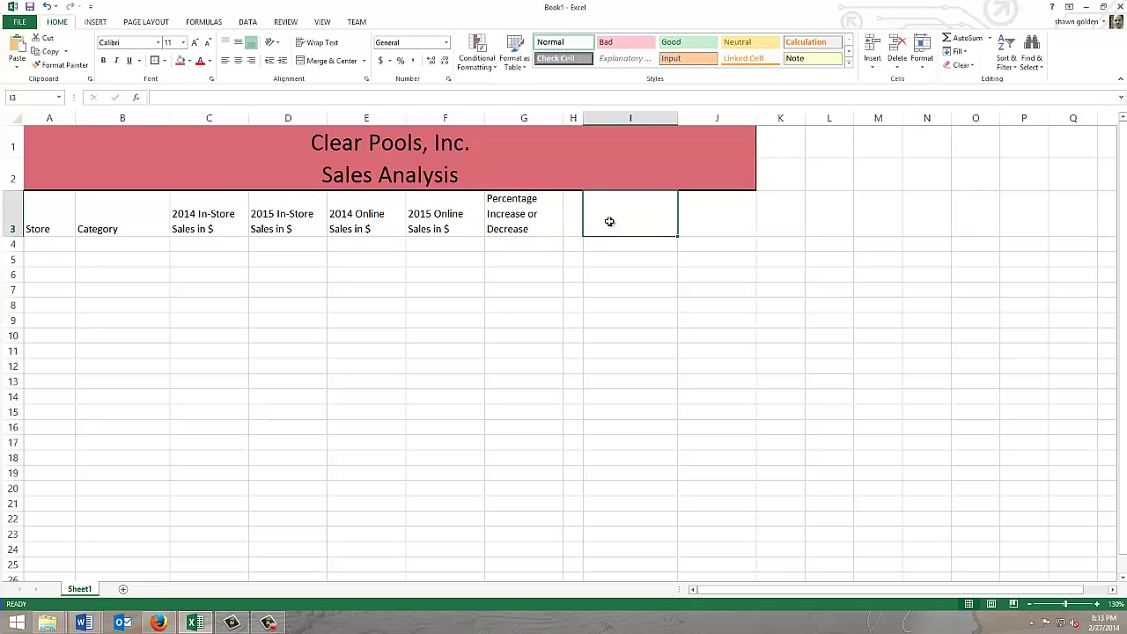
pyautogui.write('Summar')
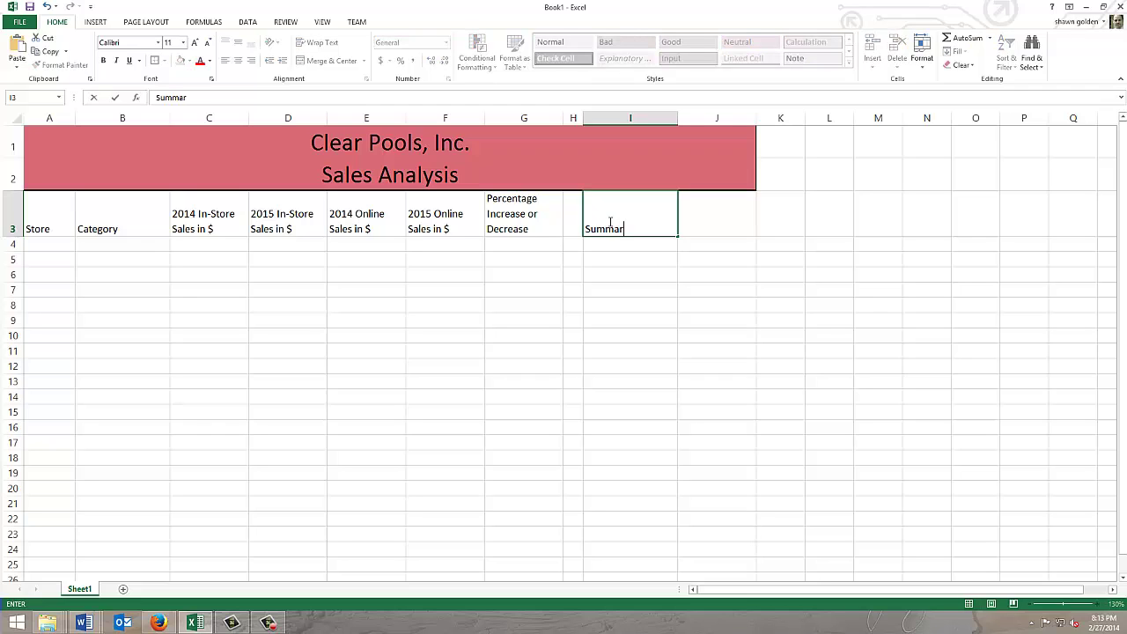
pyautogui.write('y of')
pyautogui.hotkey('alt', 'Return')
pyautogui.write('Categories')
pyautogui.press('Return')
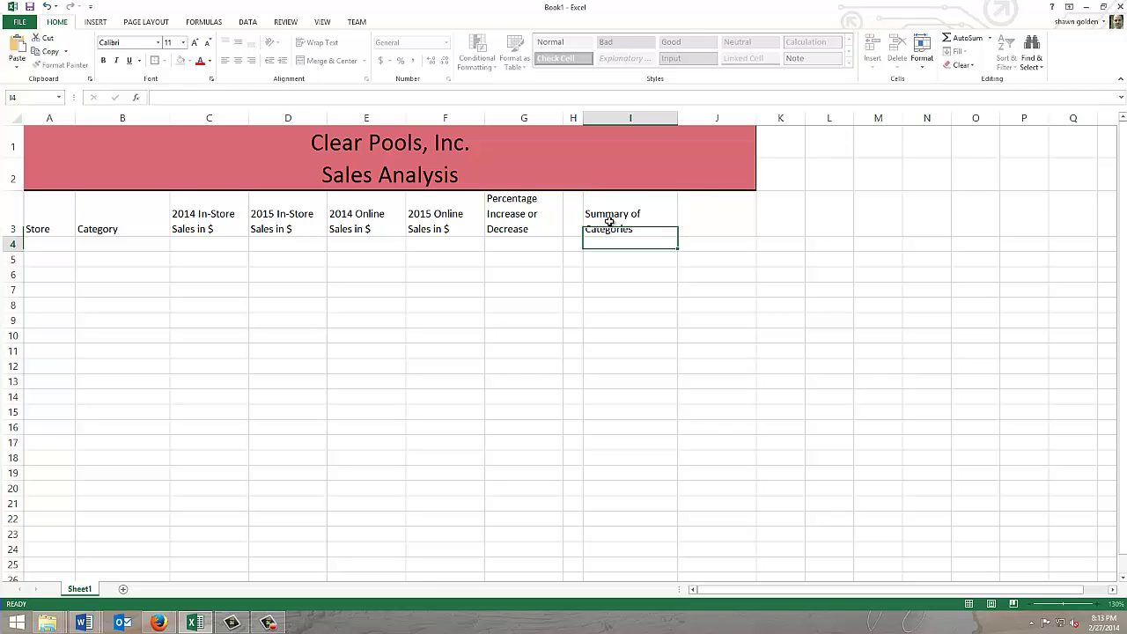
# Enter the heading "2015 Totals" in J3
pyautogui.click(689, 203)
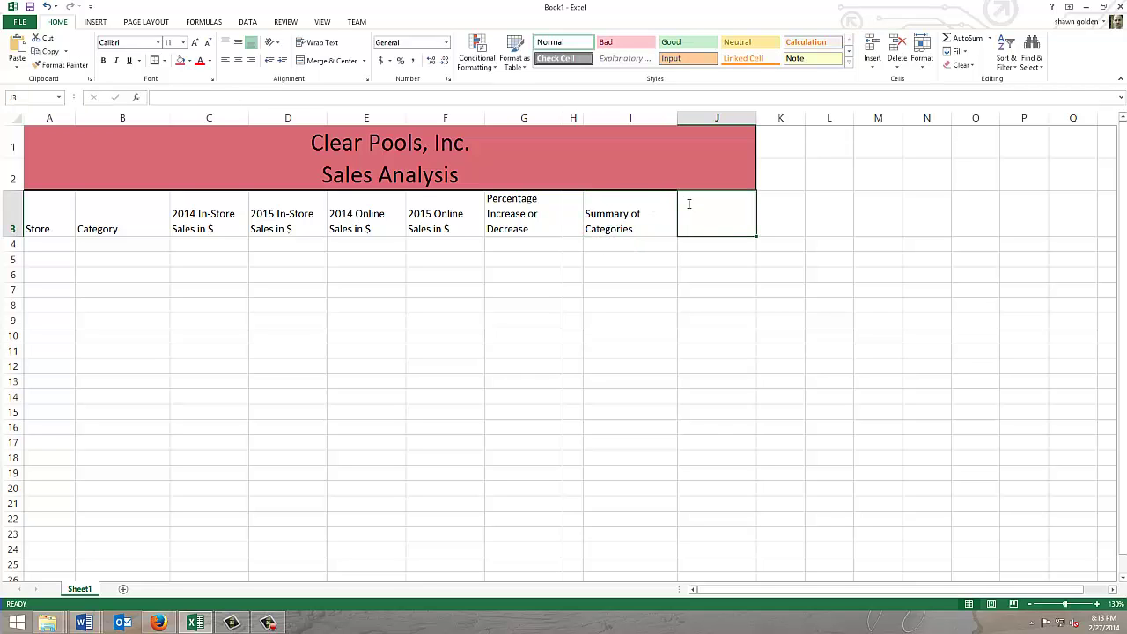
pyautogui.write('20')
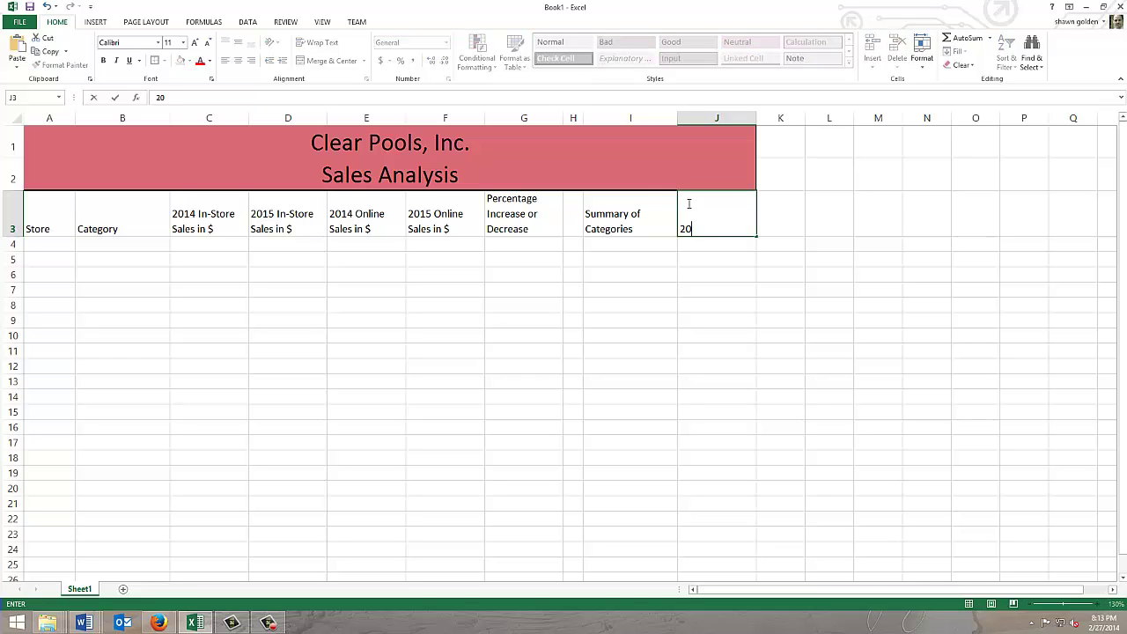
pyautogui.write('15 Totals')
pyautogui.press('Return')
# Make the column headings in A3:J3 bold and center them horizontally
pyautogui.moveTo(44, 229); pyautogui.dragTo(722, 231)
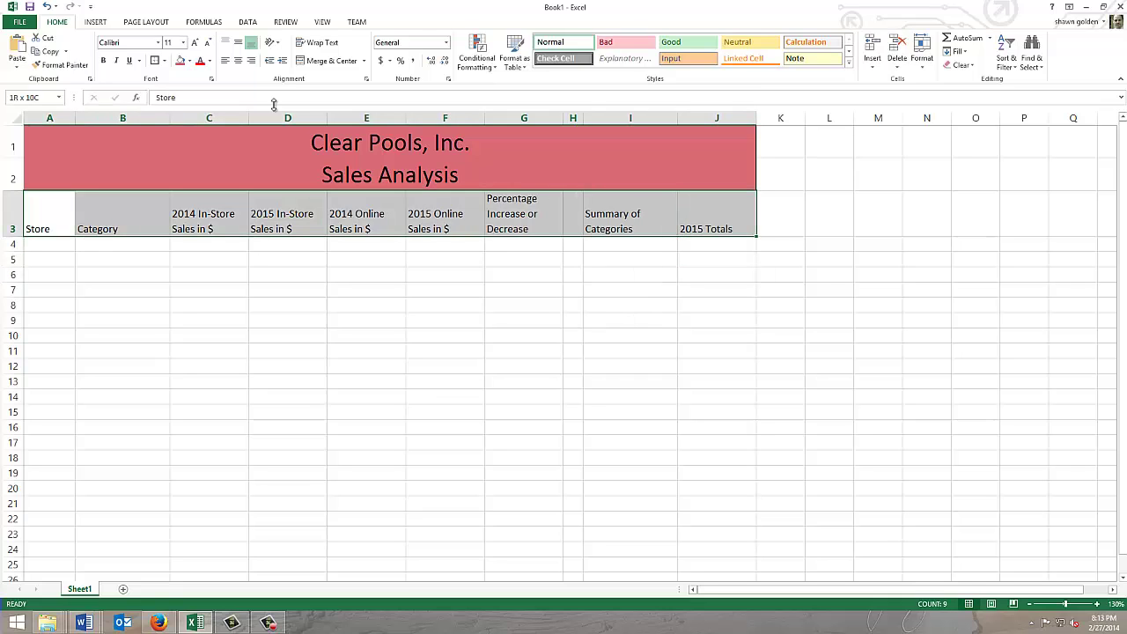
pyautogui.click(104, 62)
pyautogui.click(238, 60)
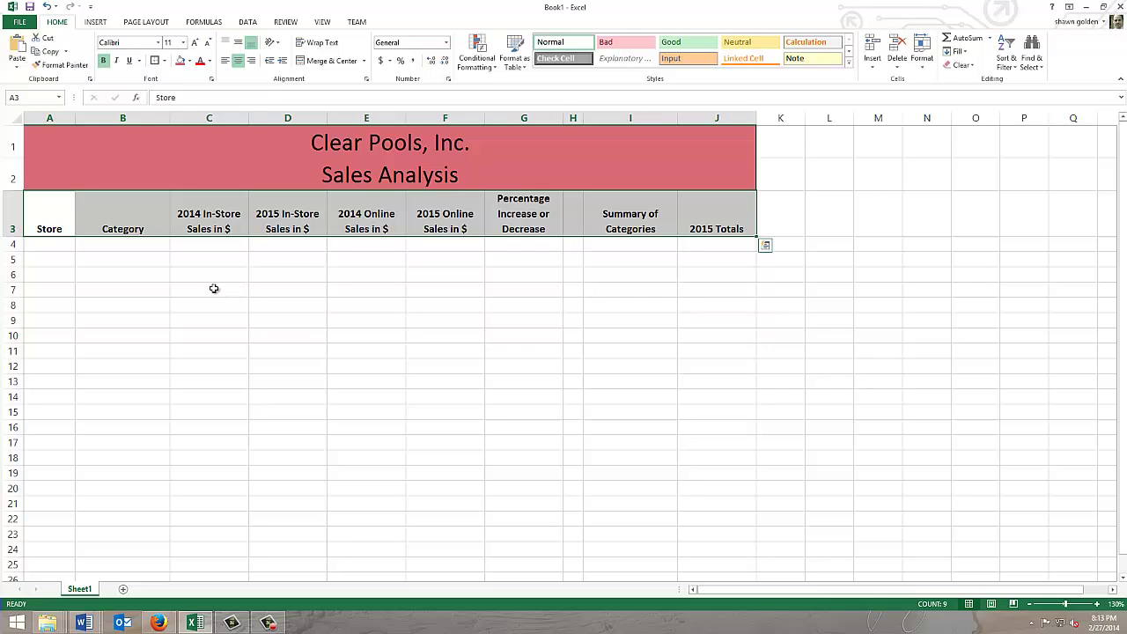
# Fill row 4 with sample data: category "a" in B4 and the sales values 1, 2, 3 and 4 in C4 through F4
pyautogui.click(56, 244)
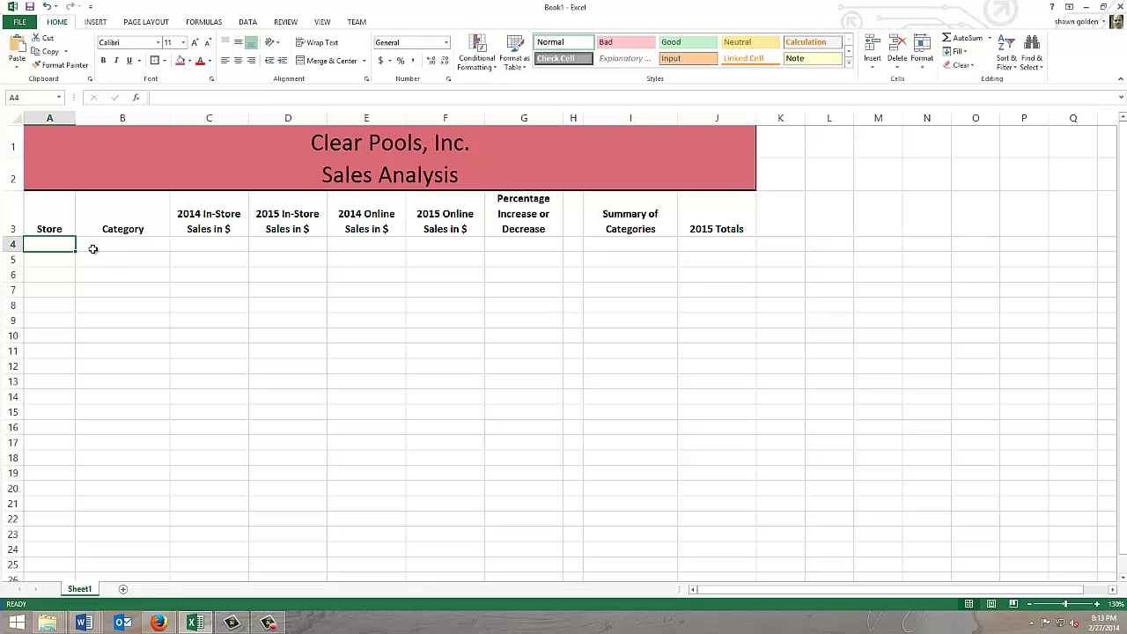
pyautogui.click(157, 240)
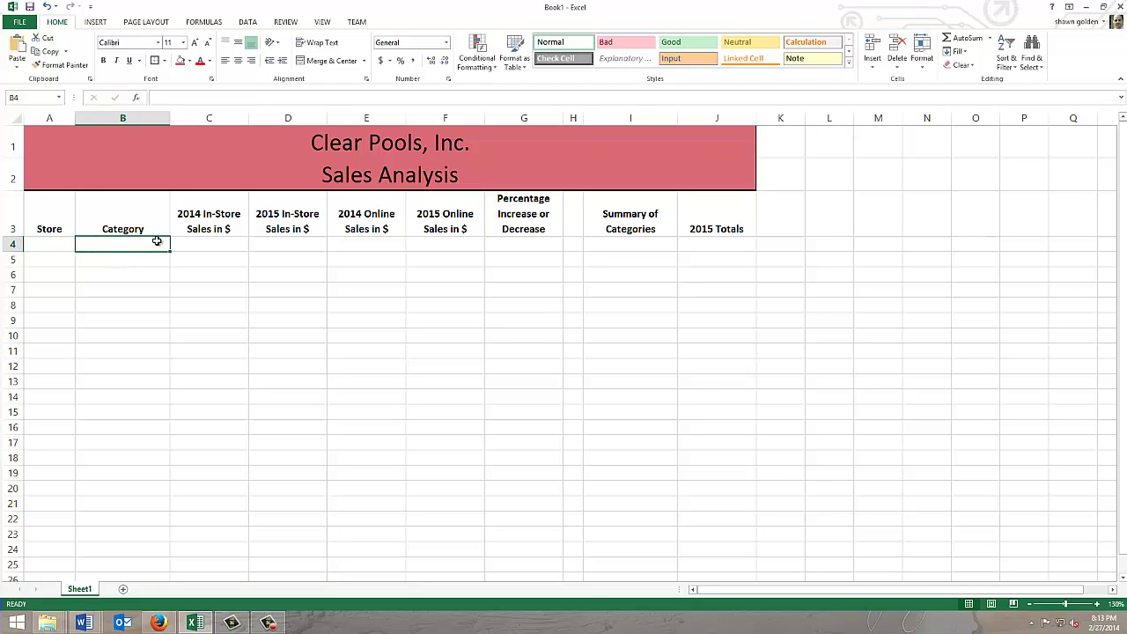
pyautogui.write('a')
pyautogui.press('Tab')
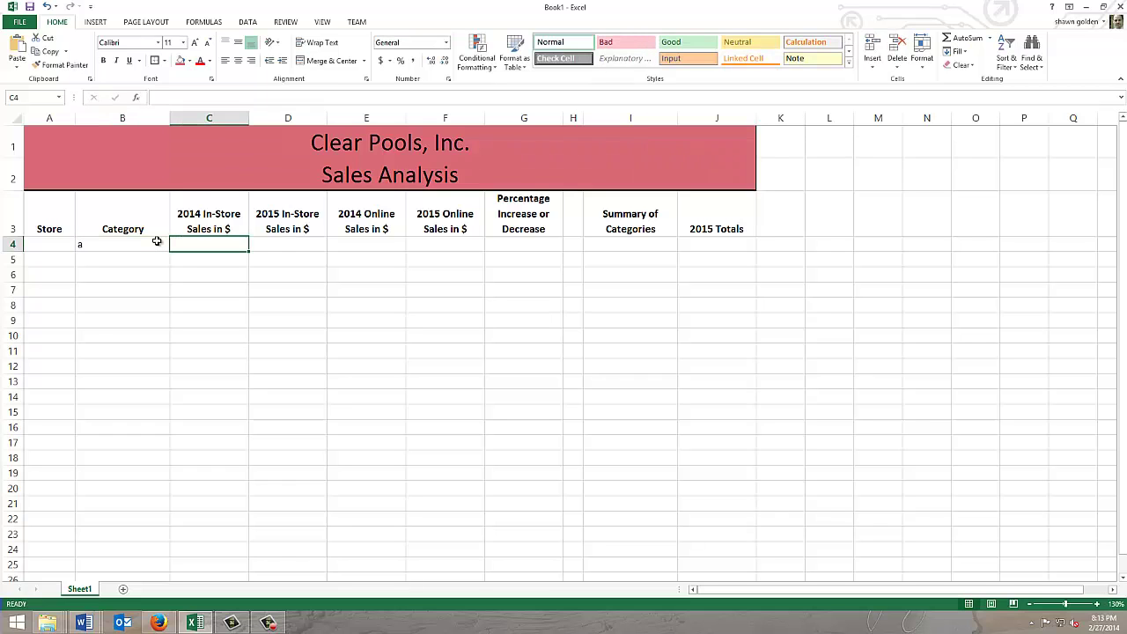
pyautogui.write('1')
pyautogui.press('Tab')
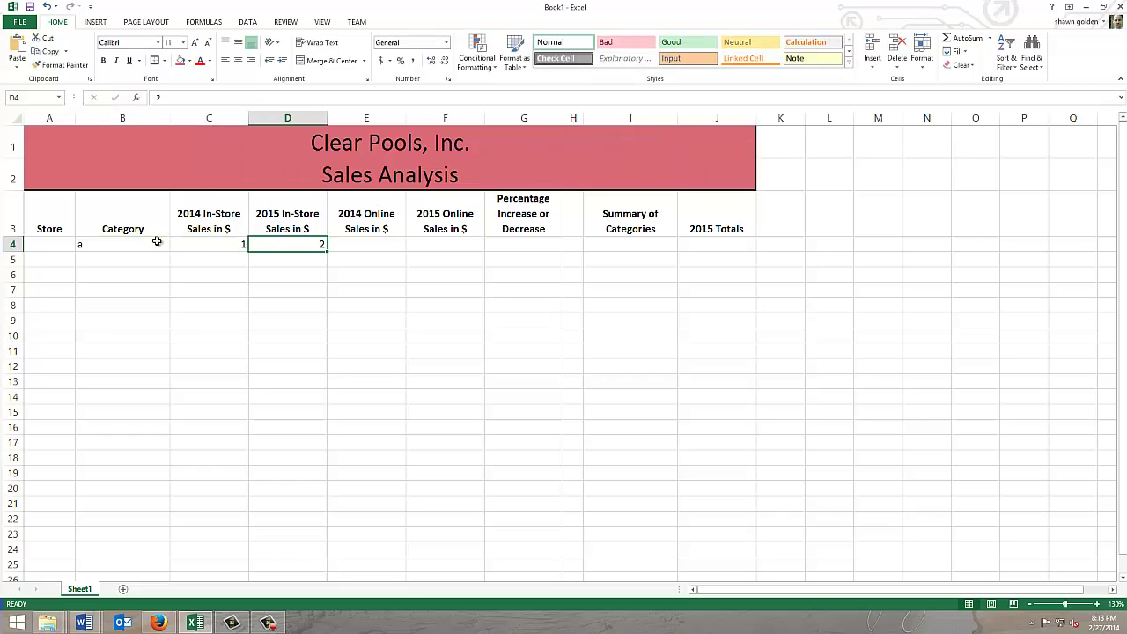
pyautogui.write('2')
pyautogui.press('Tab')
pyautogui.write('3')
pyautogui.press('Tab')
pyautogui.write('4')
pyautogui.press('Tab')
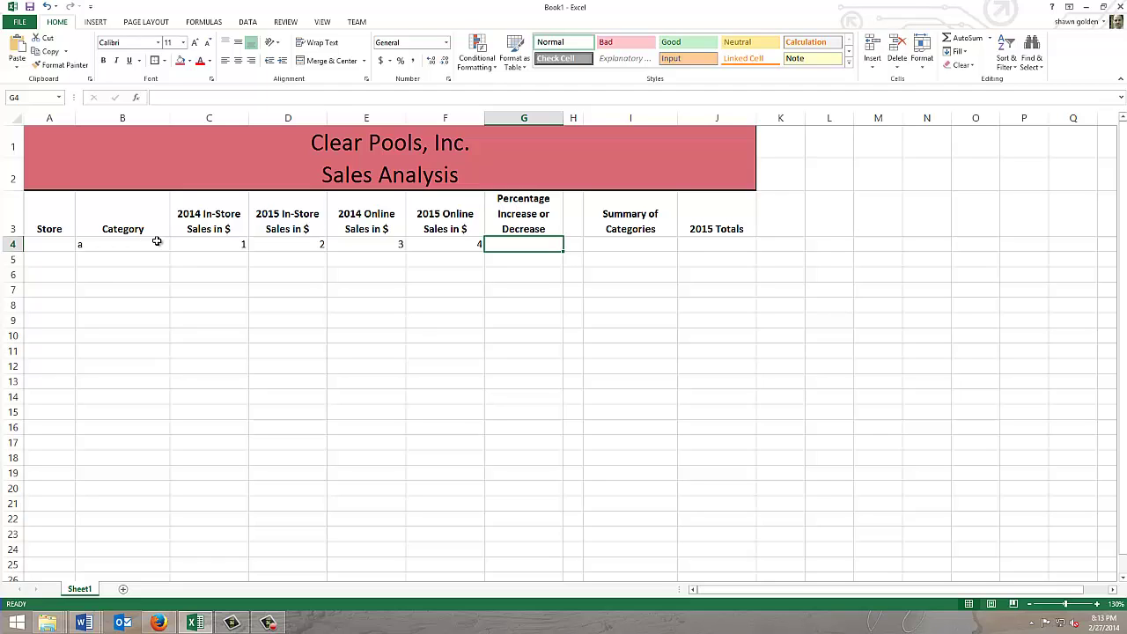
# Enter 50.00% in G4 and apply the percent number format with two decimal places
pyautogui.write('50.')
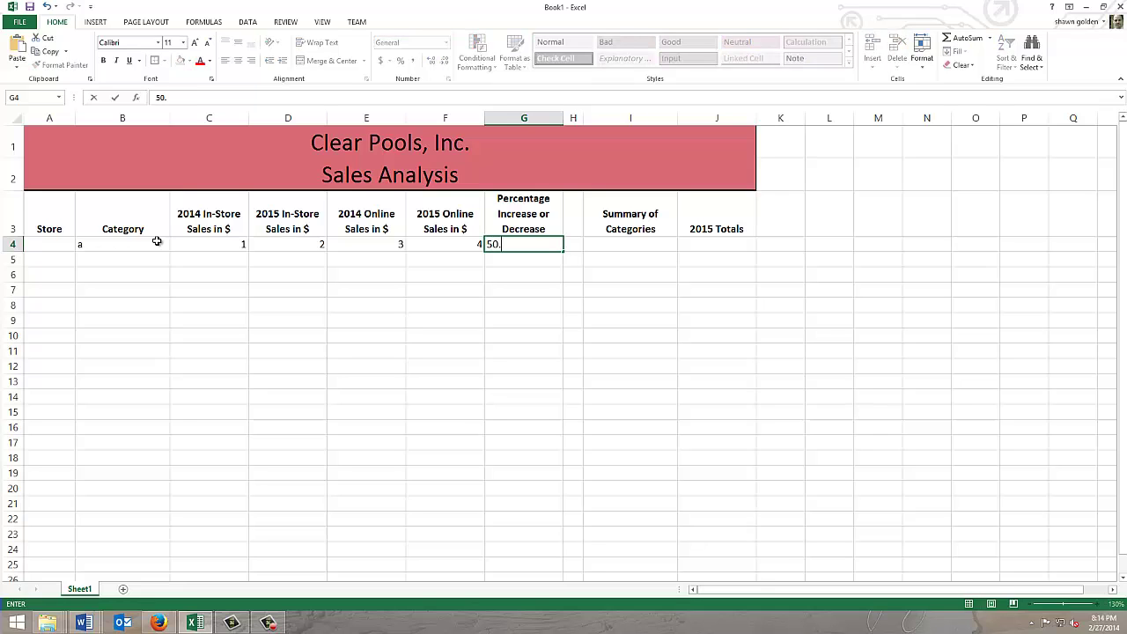
pyautogui.write('00%')
pyautogui.press('Return')
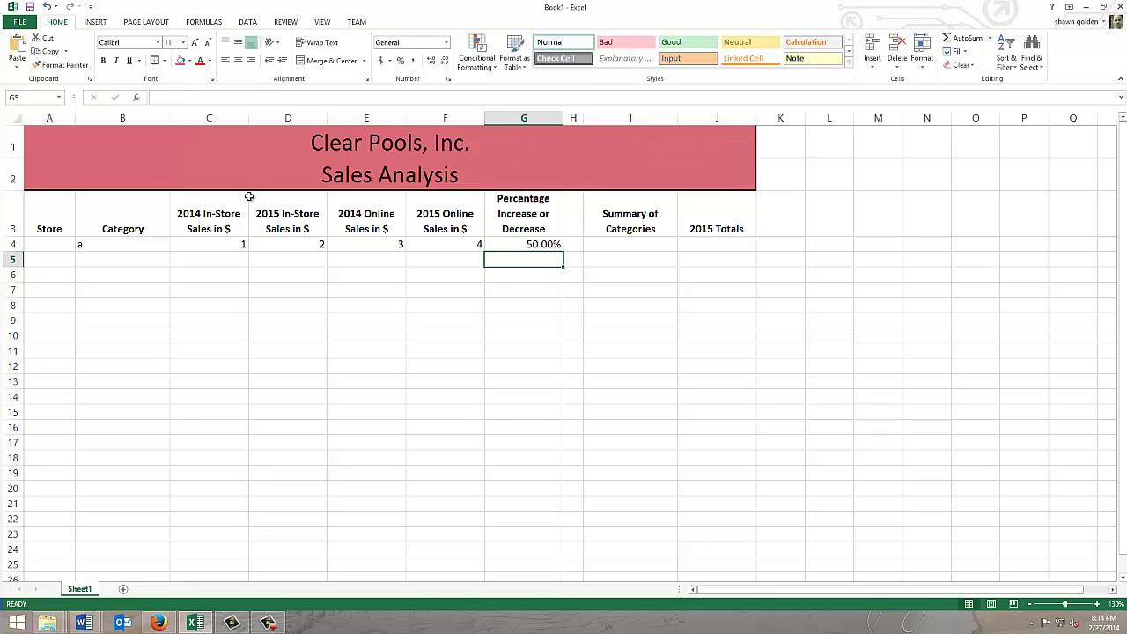
pyautogui.click(536, 246)
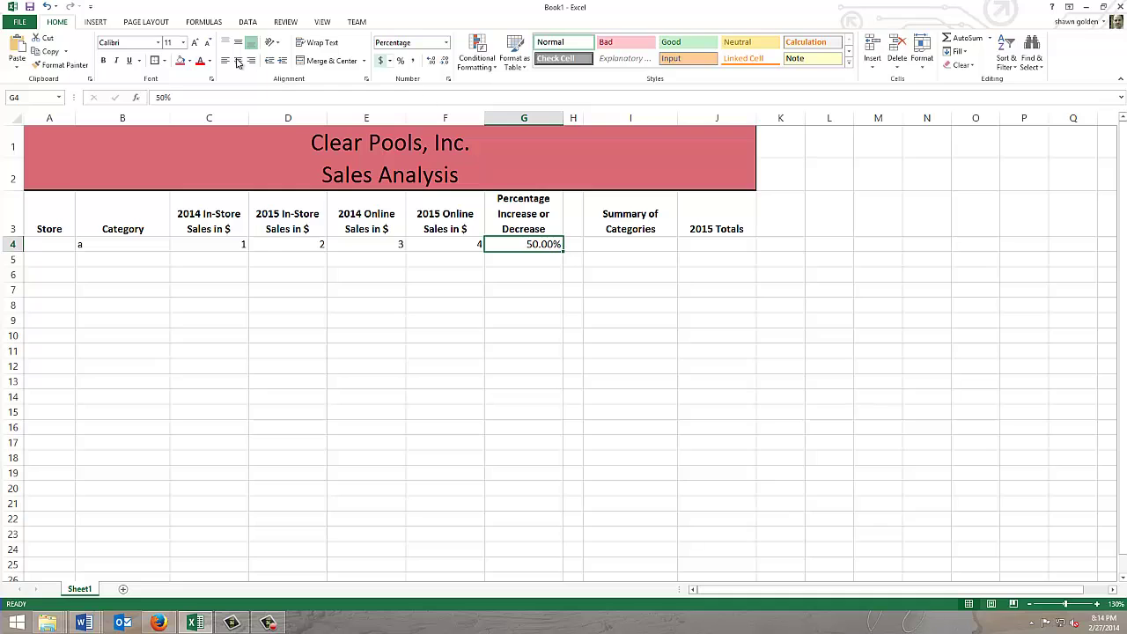
pyautogui.click(400, 62)
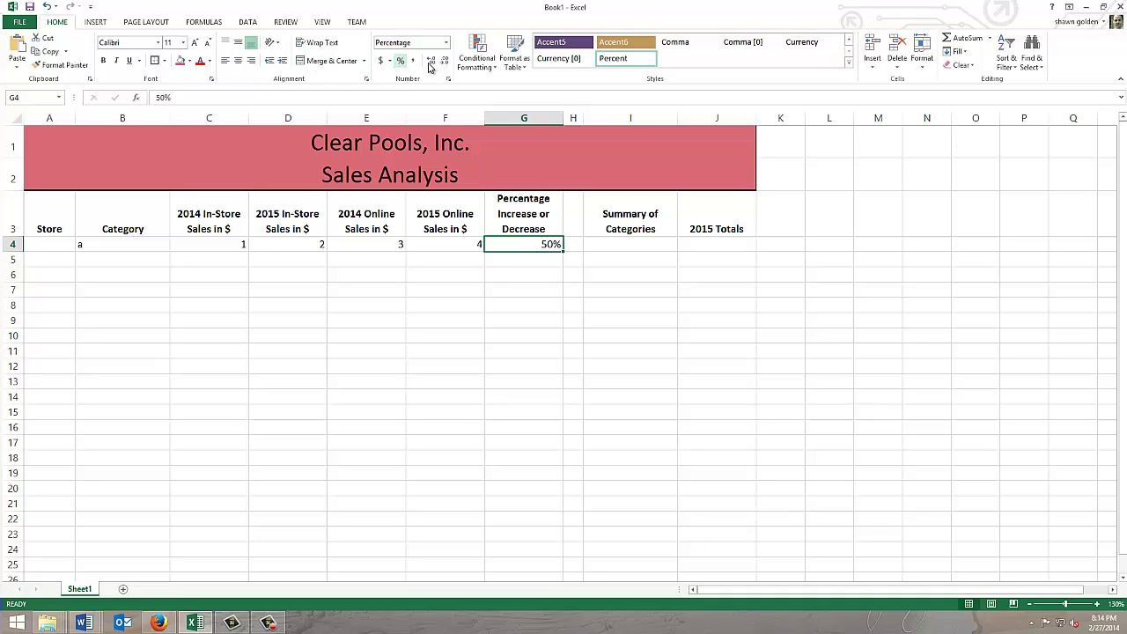
pyautogui.click(432, 62)
pyautogui.click(431, 62)
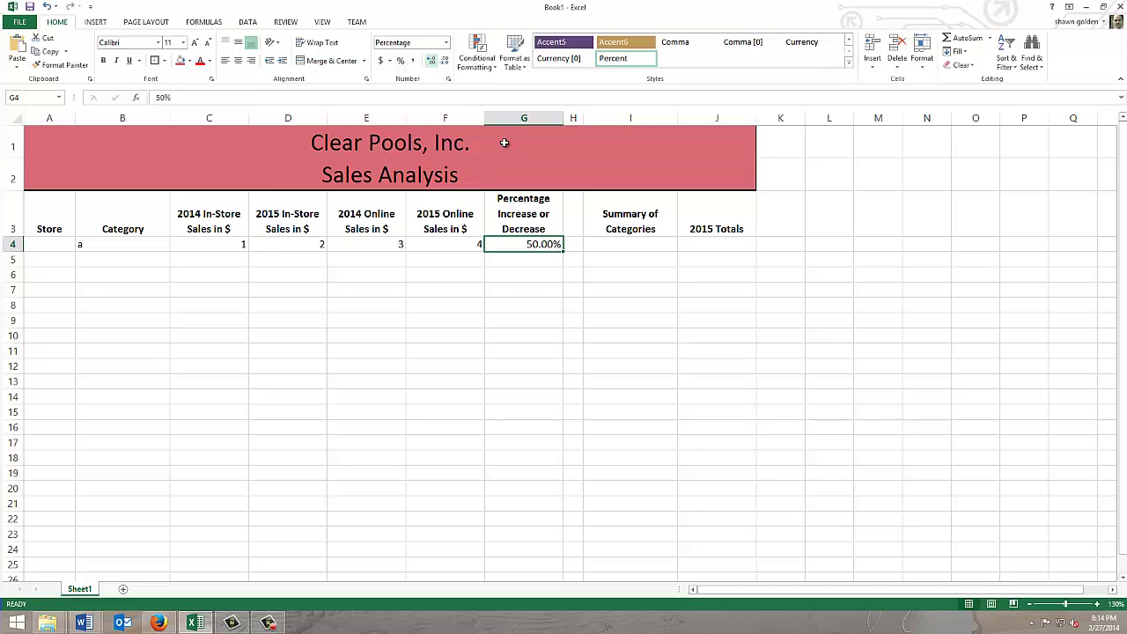
# Enter the sample category "a" in I4 and the sample total 6 in J4
pyautogui.click(634, 240)
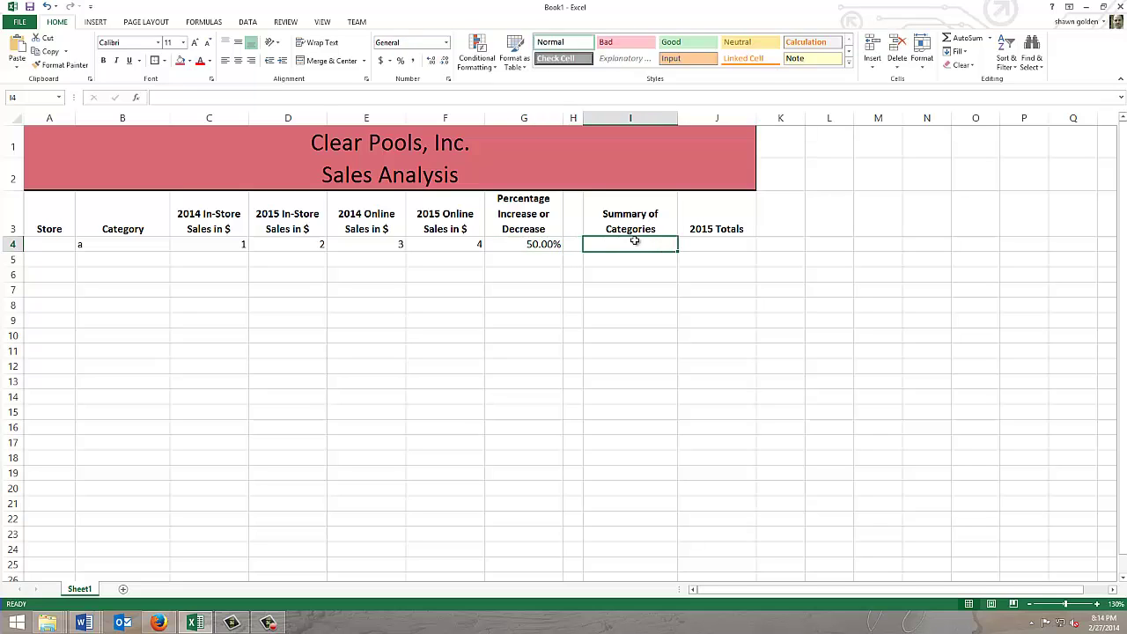
pyautogui.write('a')
pyautogui.click(720, 248)
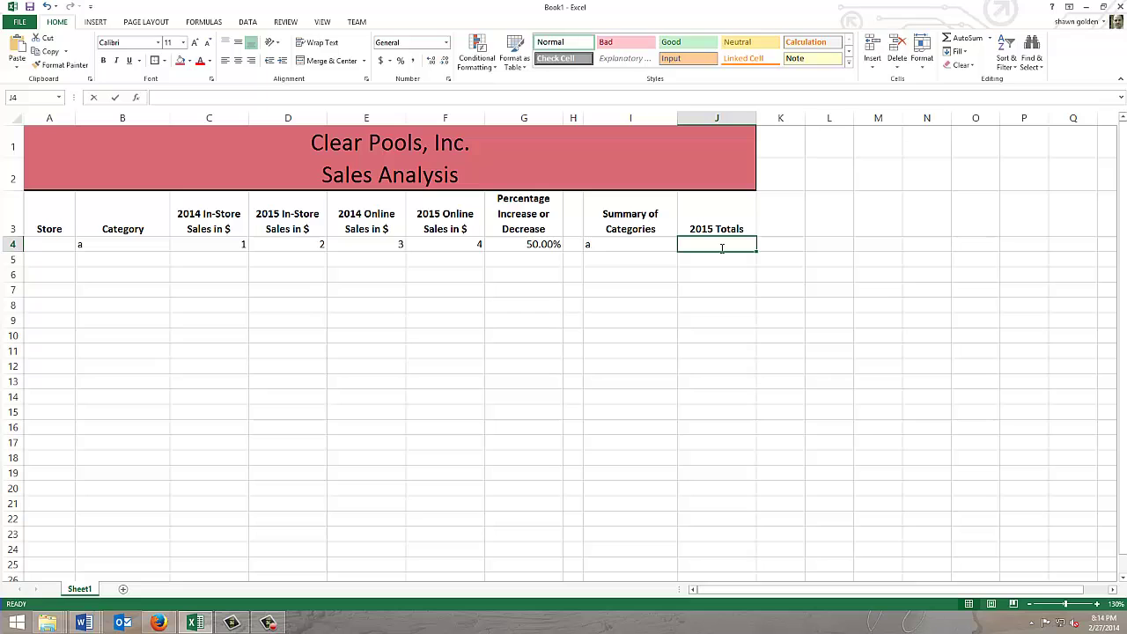
pyautogui.write('6')
pyautogui.click(610, 275)
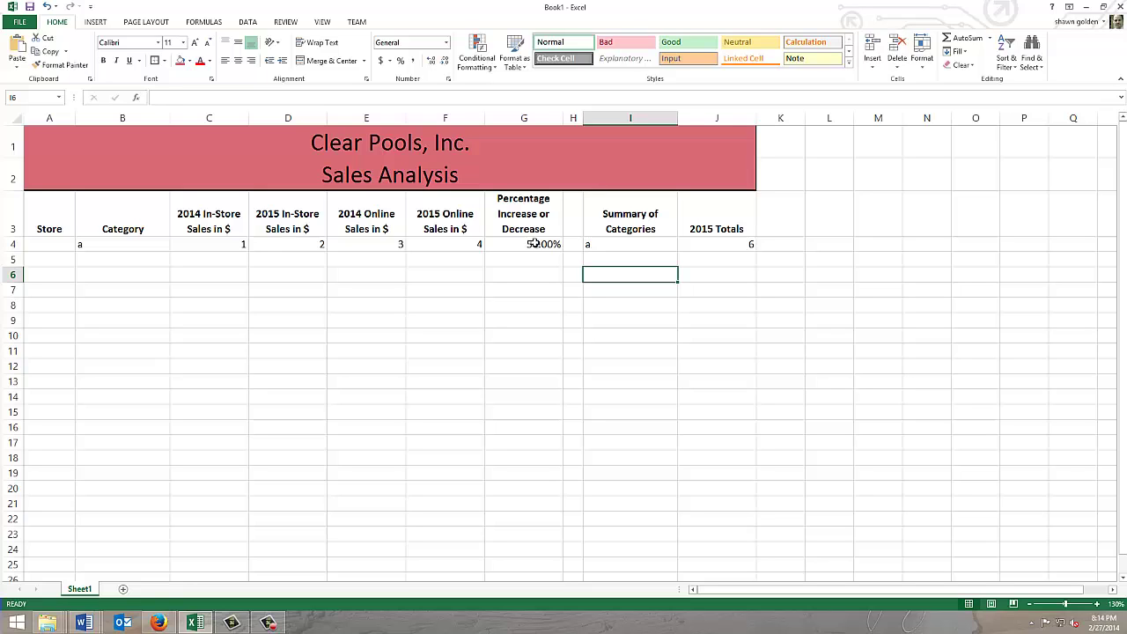
# Replace the G4 value with the percentage change formula =((d4+f4)/(c4+e4))-1 and reselect the cell
pyautogui.click(535, 243)
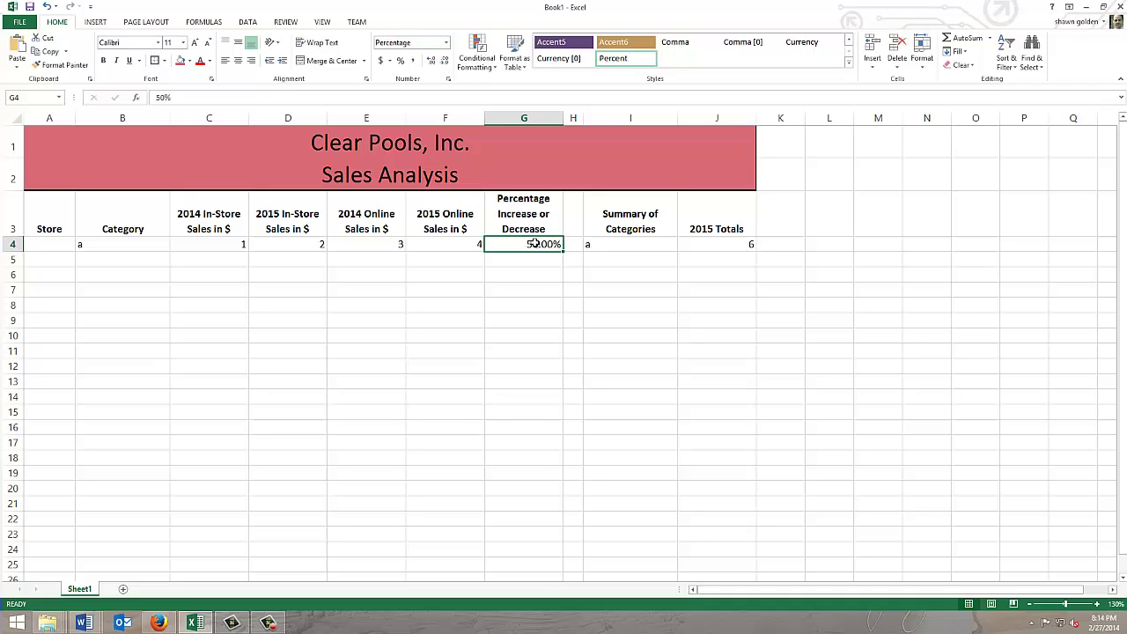
pyautogui.write('=')
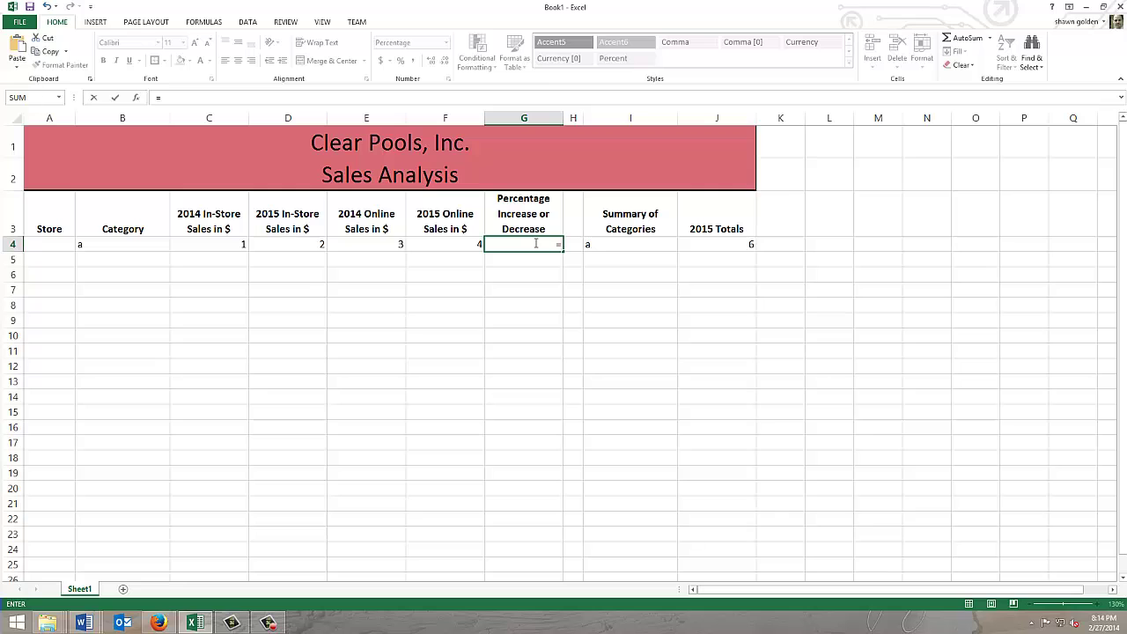
pyautogui.write('((d4+')
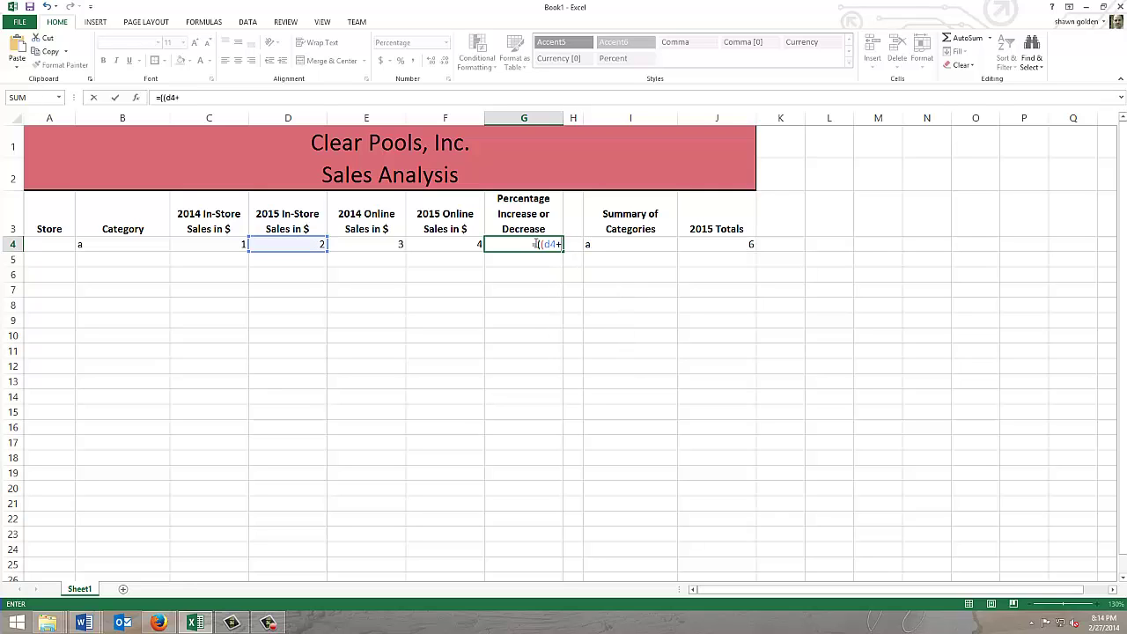
pyautogui.write('f4)/(')
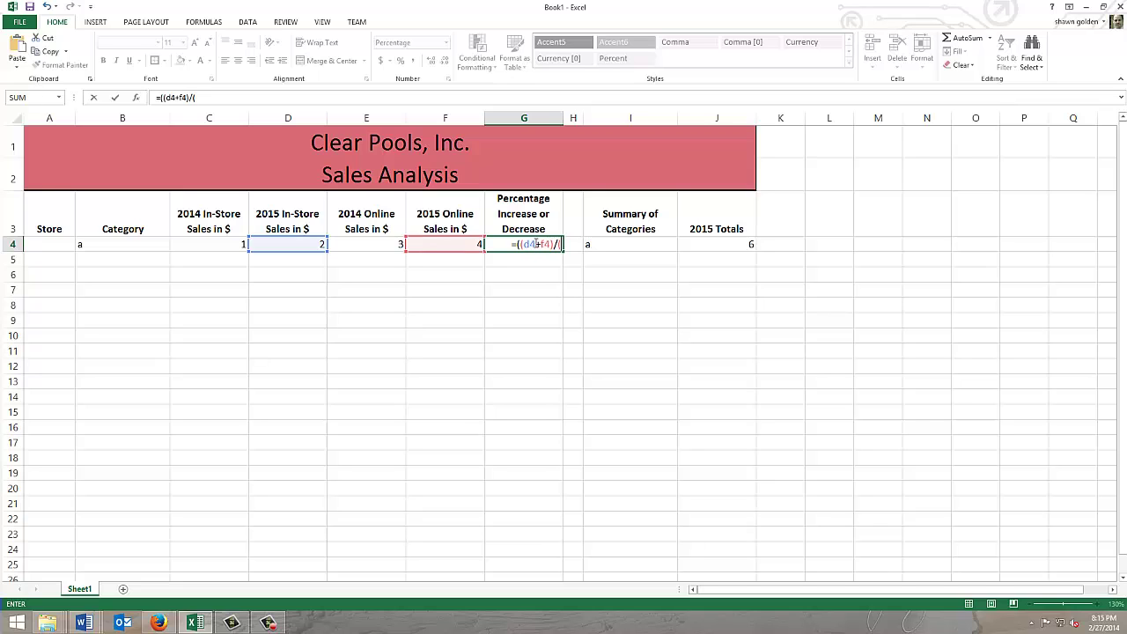
pyautogui.write('c4+')
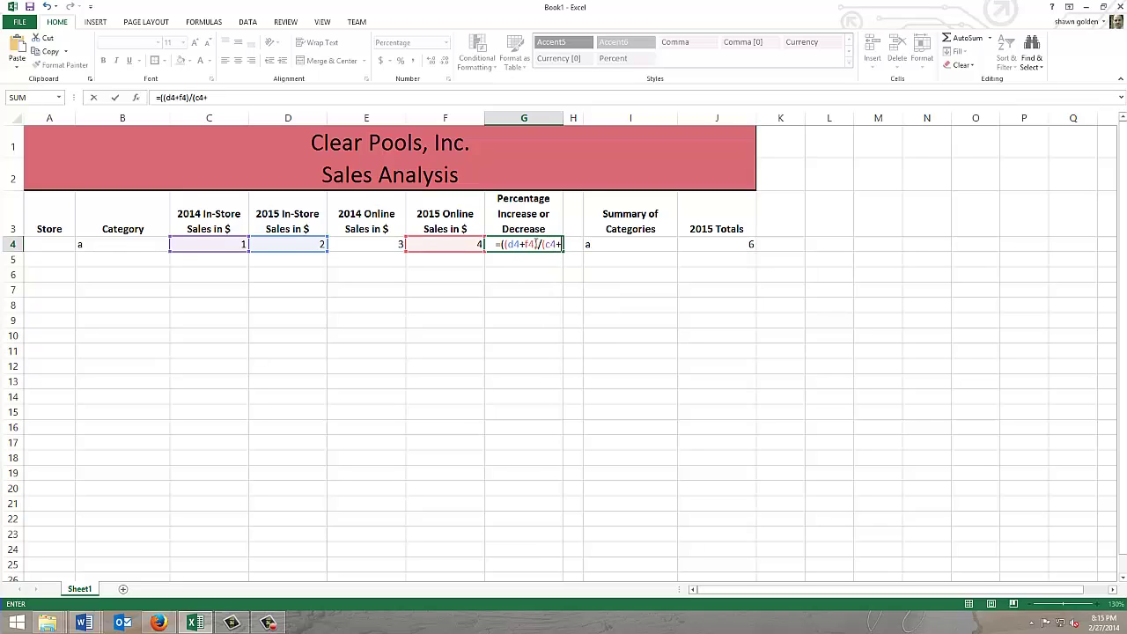
pyautogui.write('e4)__')
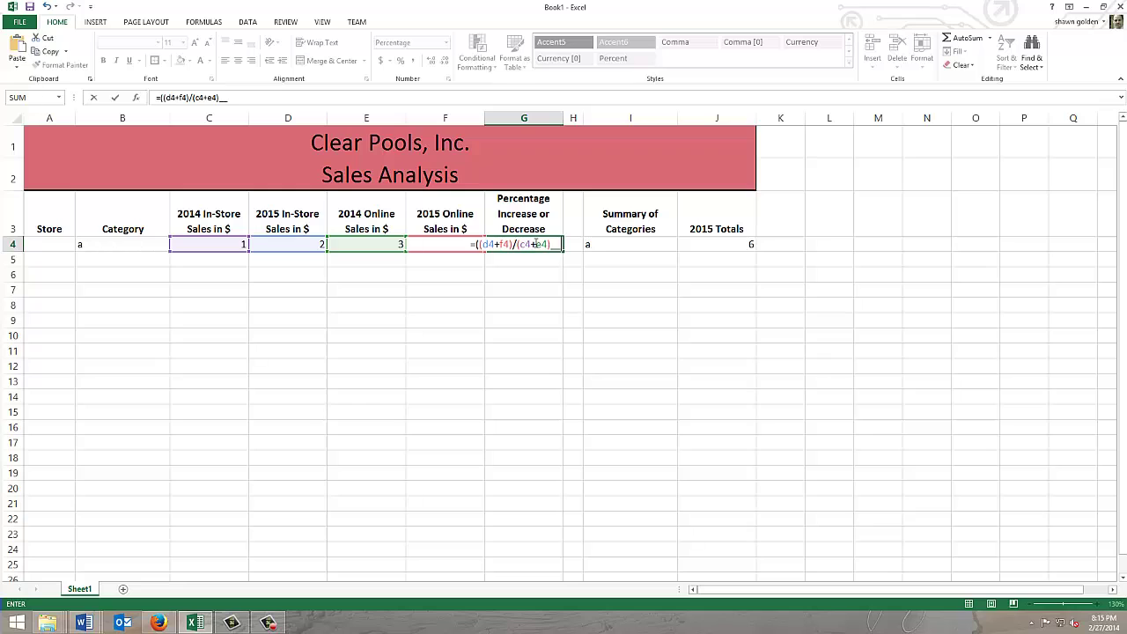
pyautogui.write('-1')
pyautogui.press('BackSpace')
pyautogui.press('BackSpace')
pyautogui.press('BackSpace')
pyautogui.write(')-1')
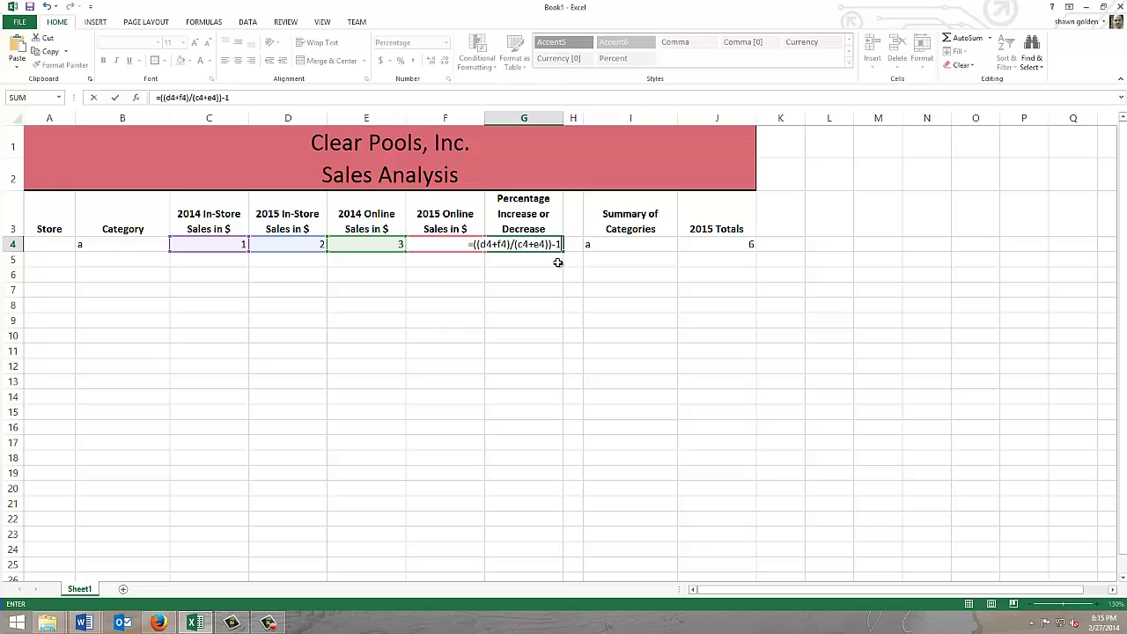
pyautogui.press('Return')
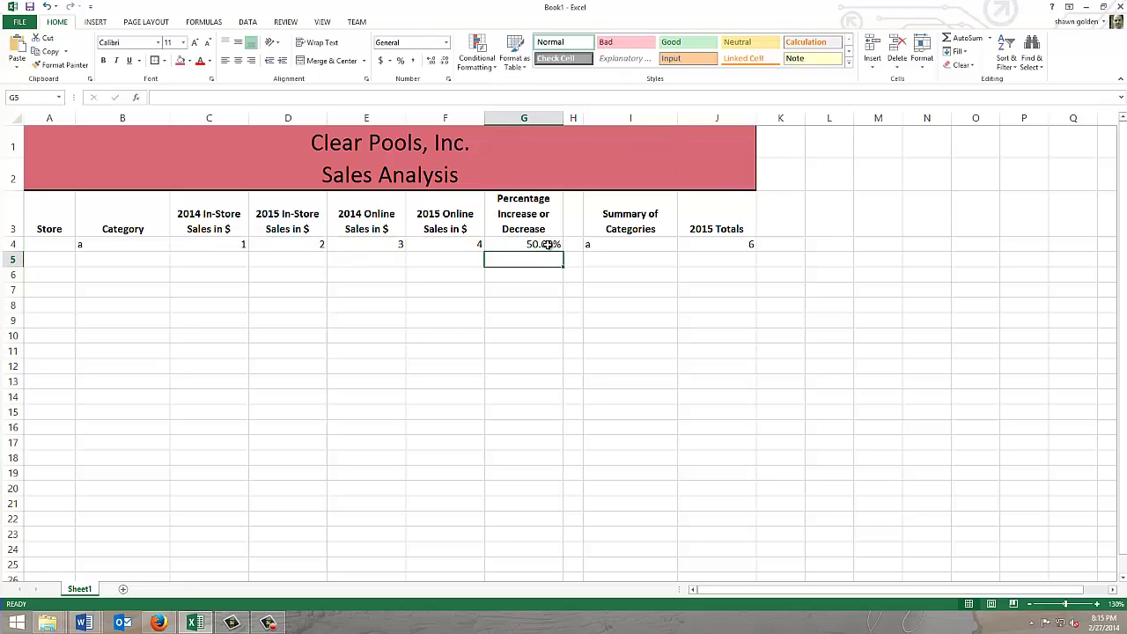
pyautogui.click(547, 245)
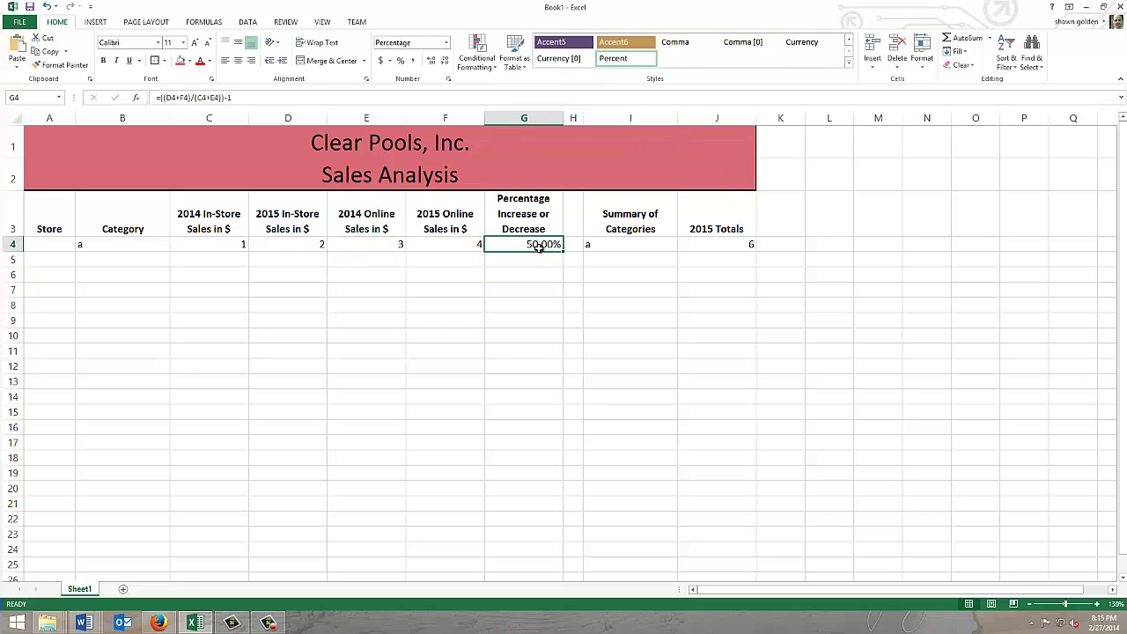
# Replace the sample category in I4 with the formula =if(countif($b$4:b4)=1,b4,"") and try to commit it
pyautogui.click(647, 250)
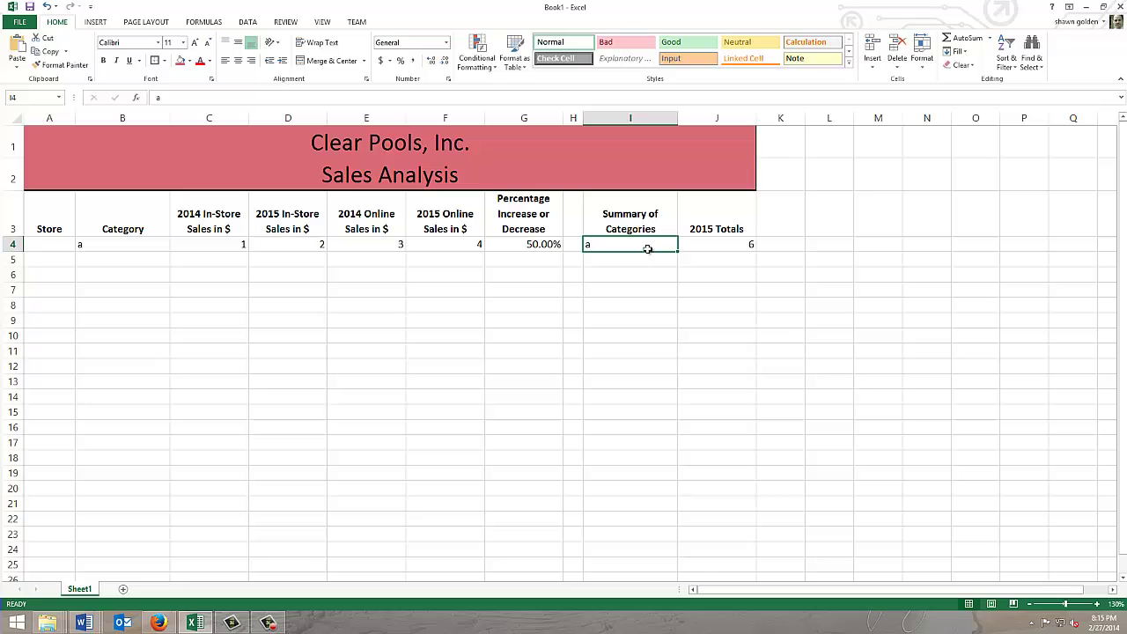
pyautogui.write('=')
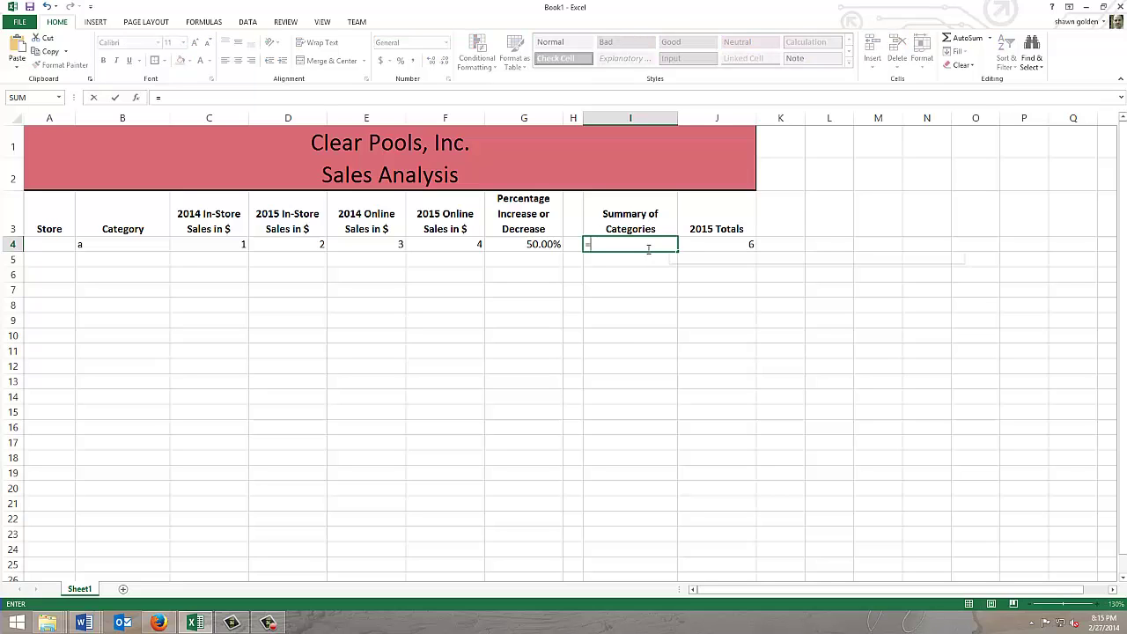
pyautogui.write('if(count')
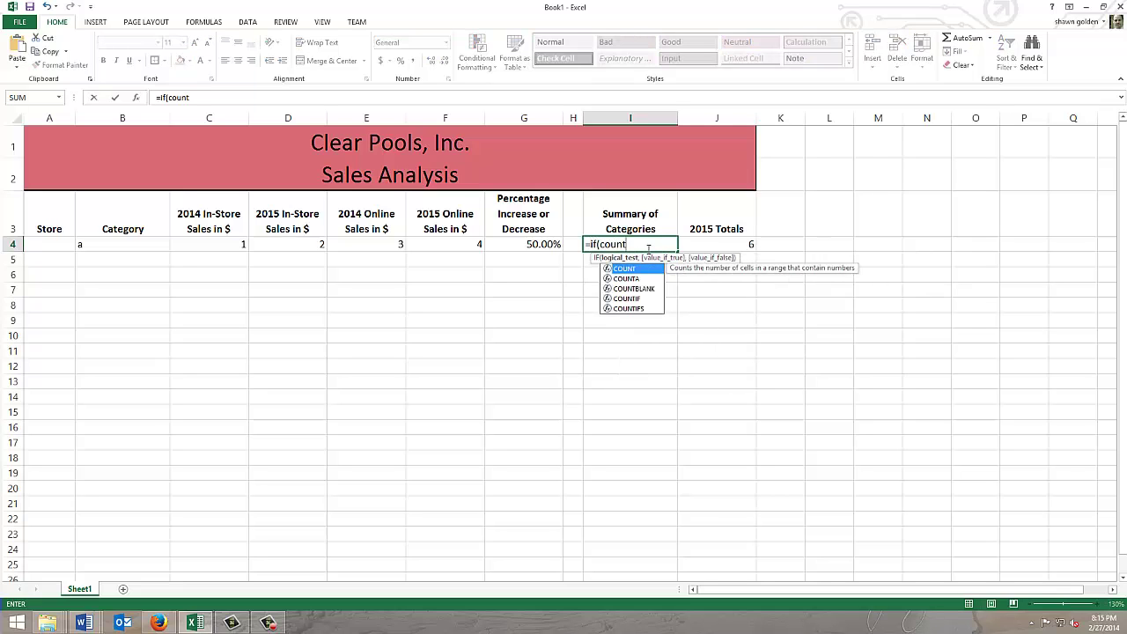
pyautogui.write('if(')
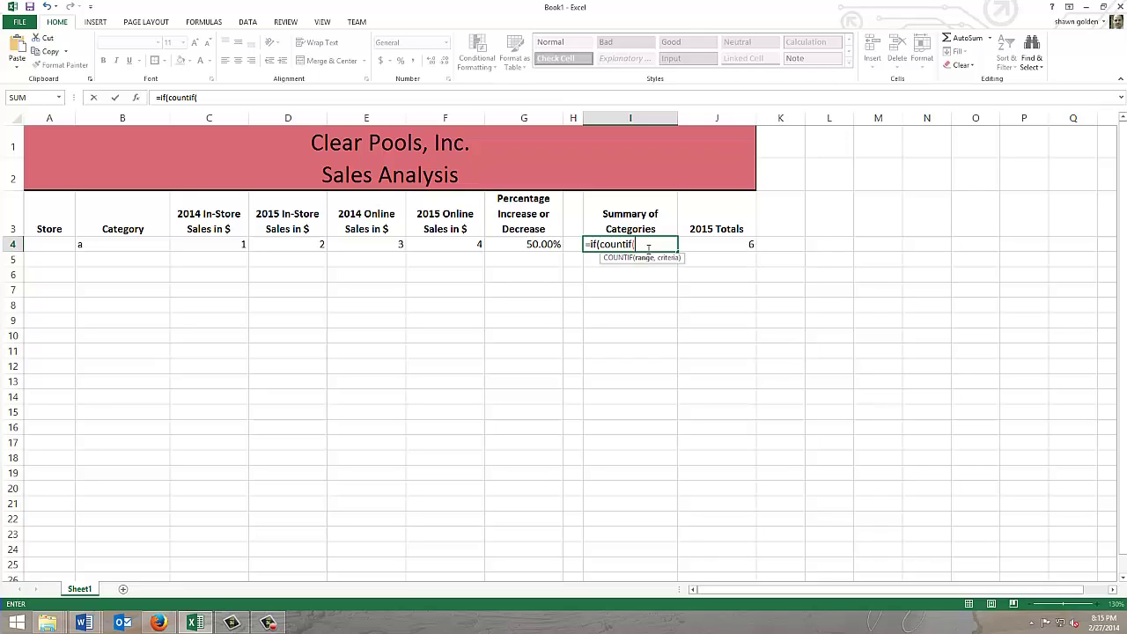
pyautogui.write('$b$4:')
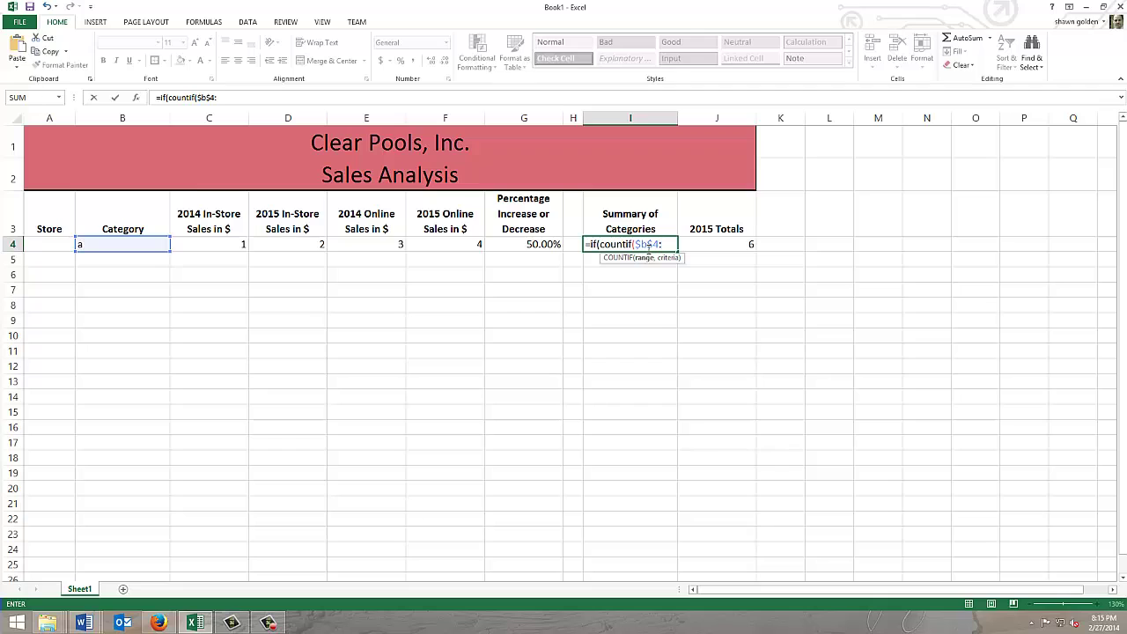
pyautogui.write('b4)')
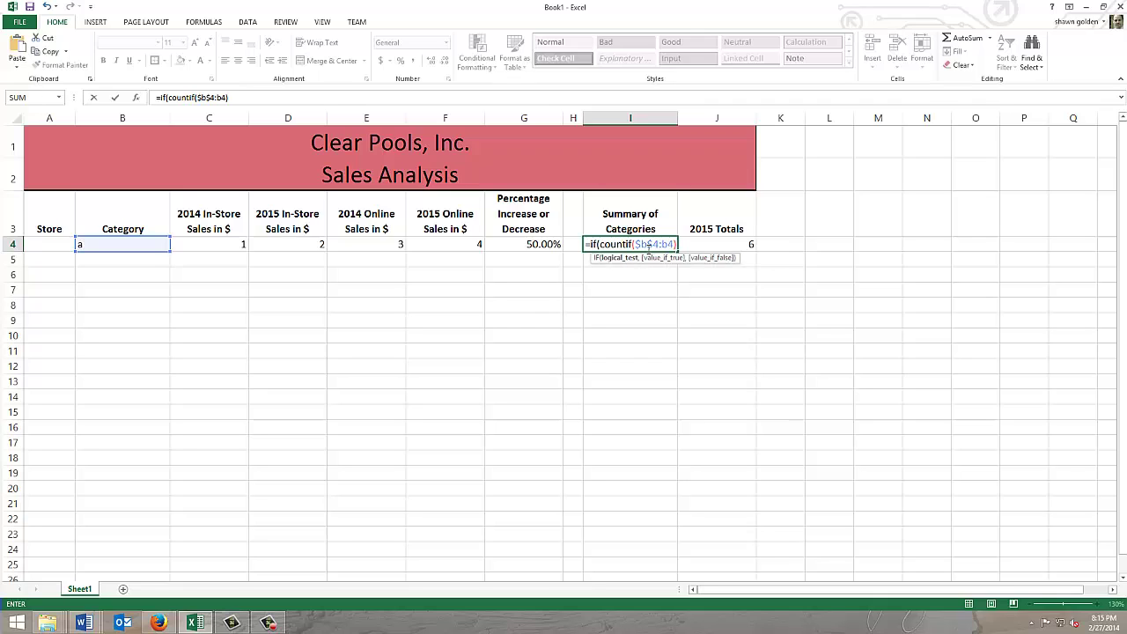
pyautogui.write('=1,b4')
pyautogui.write(',')
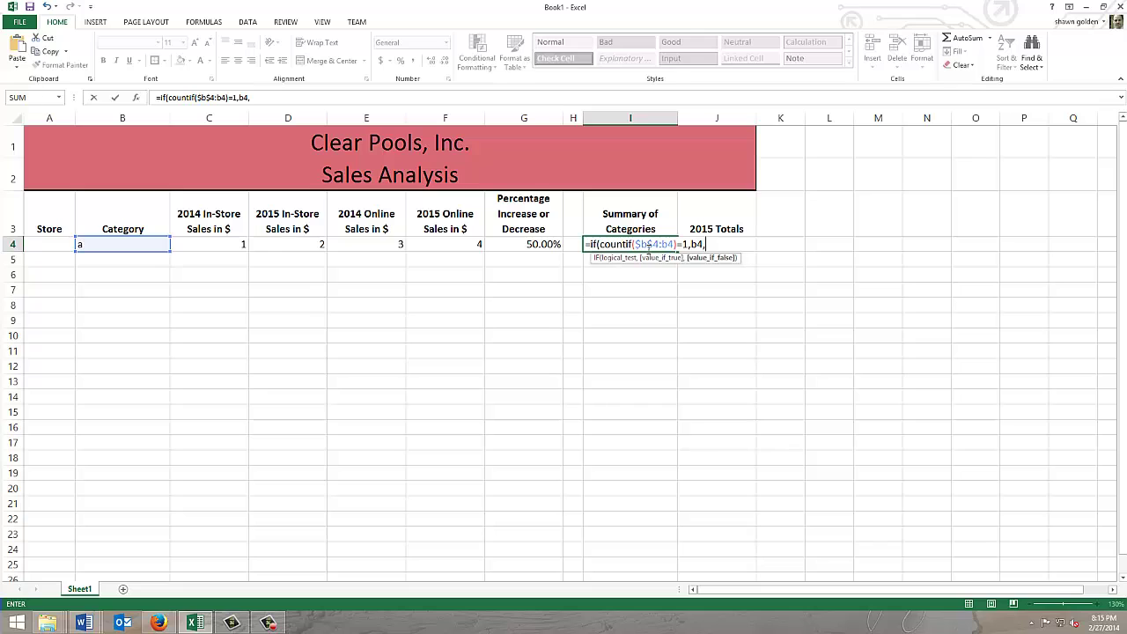
pyautogui.write('"")')
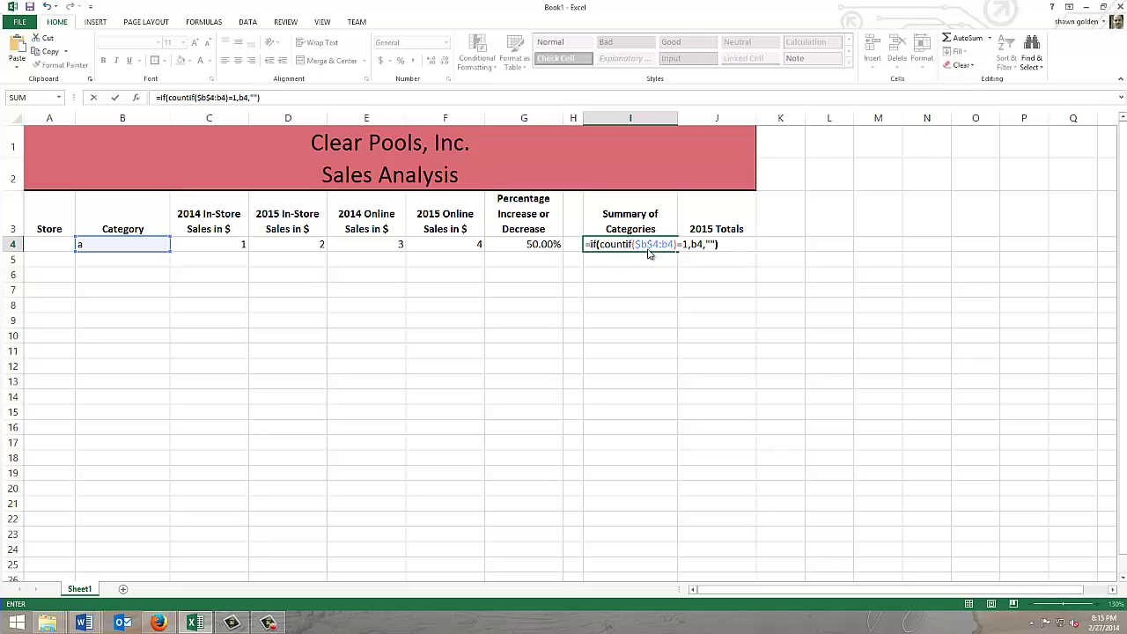
pyautogui.press('Return')
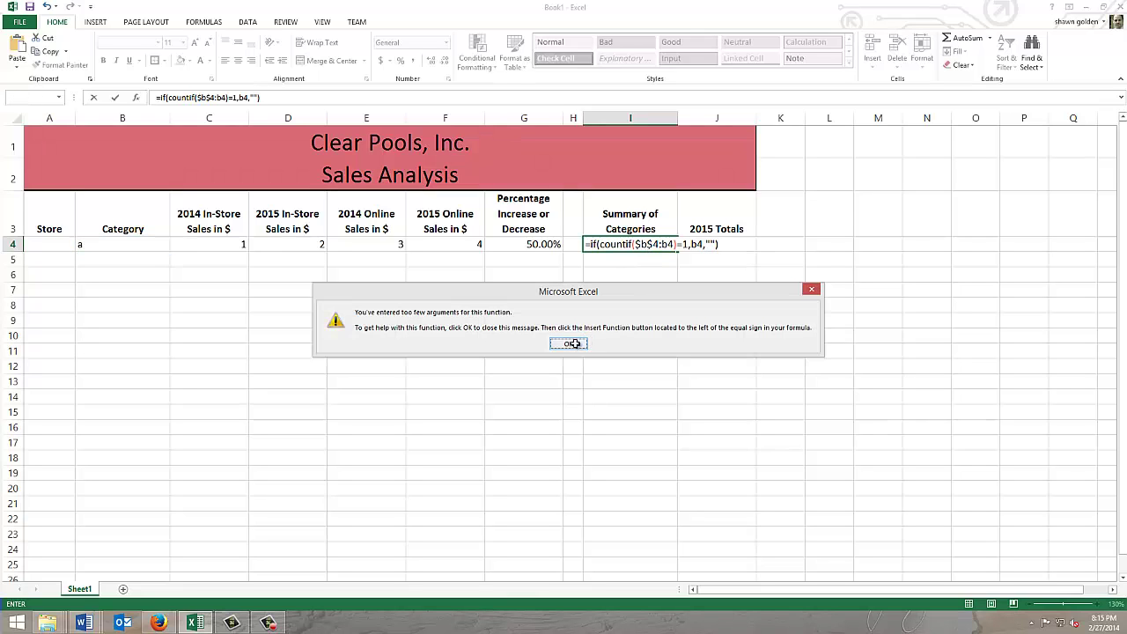
pyautogui.click(571, 343)
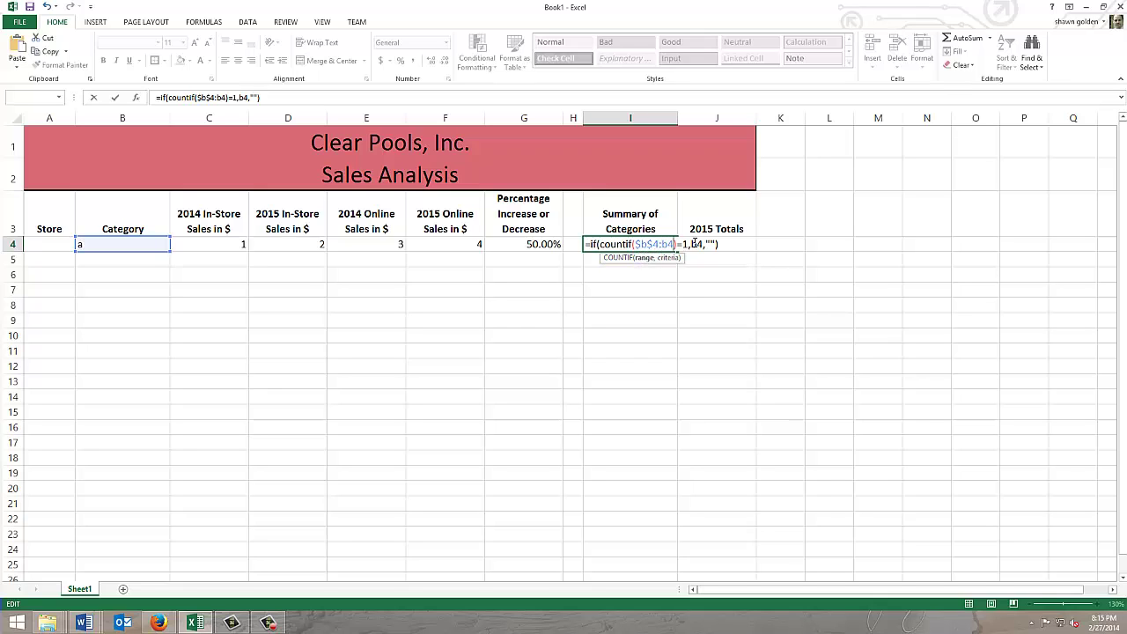
# Add b4 as the COUNTIF criteria in the I4 formula, giving =IF(COUNTIF($B$4:B4,B4)=1,B4,""), and reselect I4
pyautogui.write(',b4')
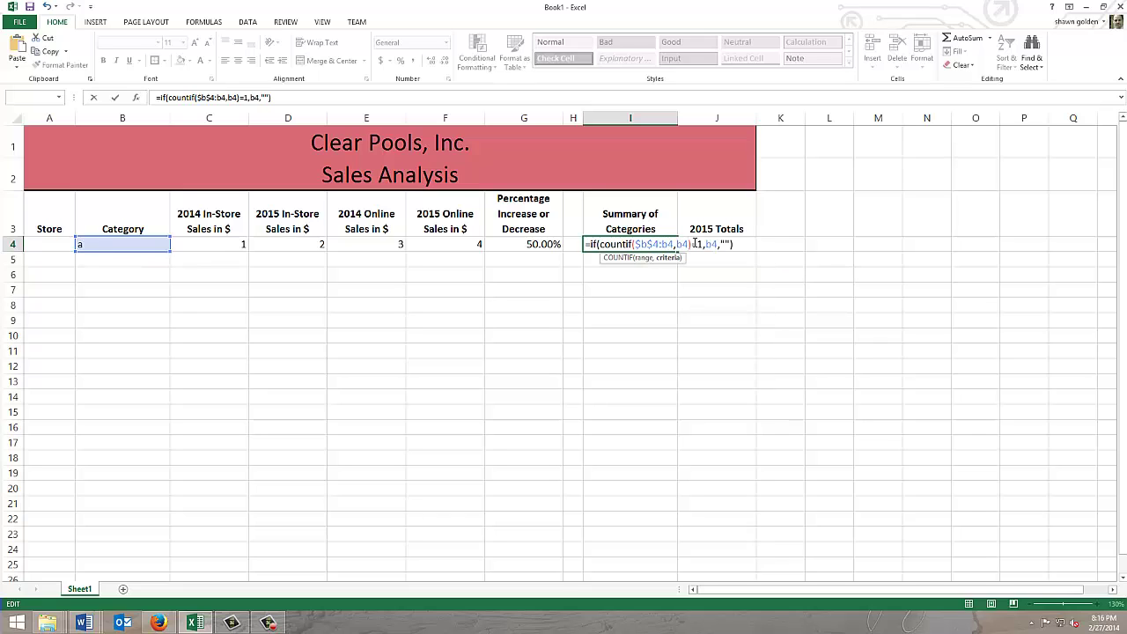
pyautogui.press('Return')
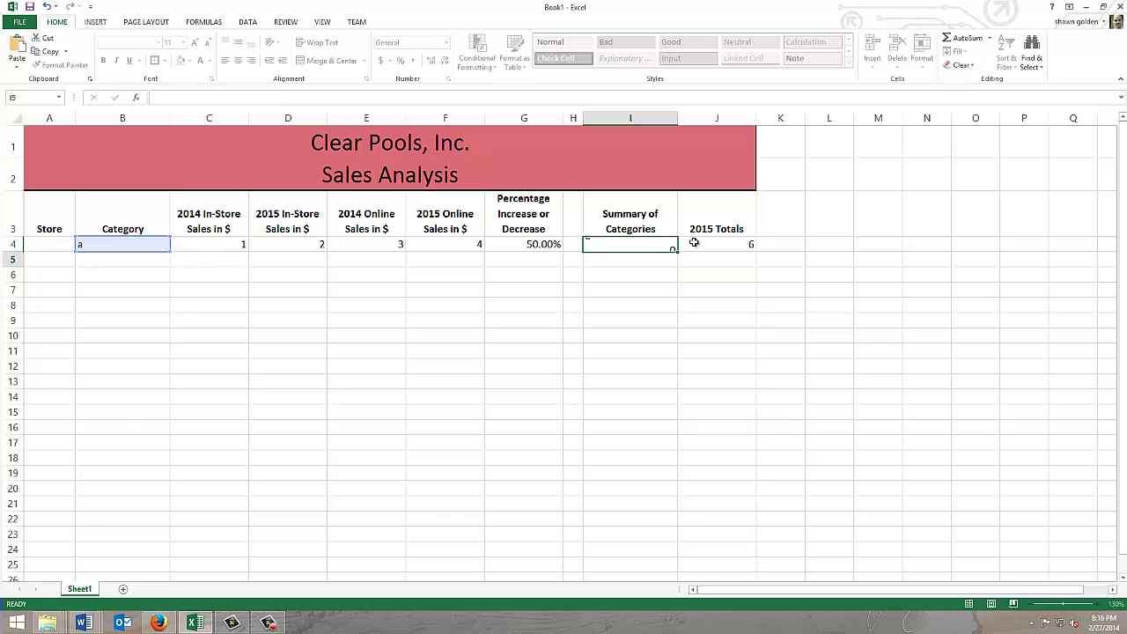
pyautogui.click(647, 244)
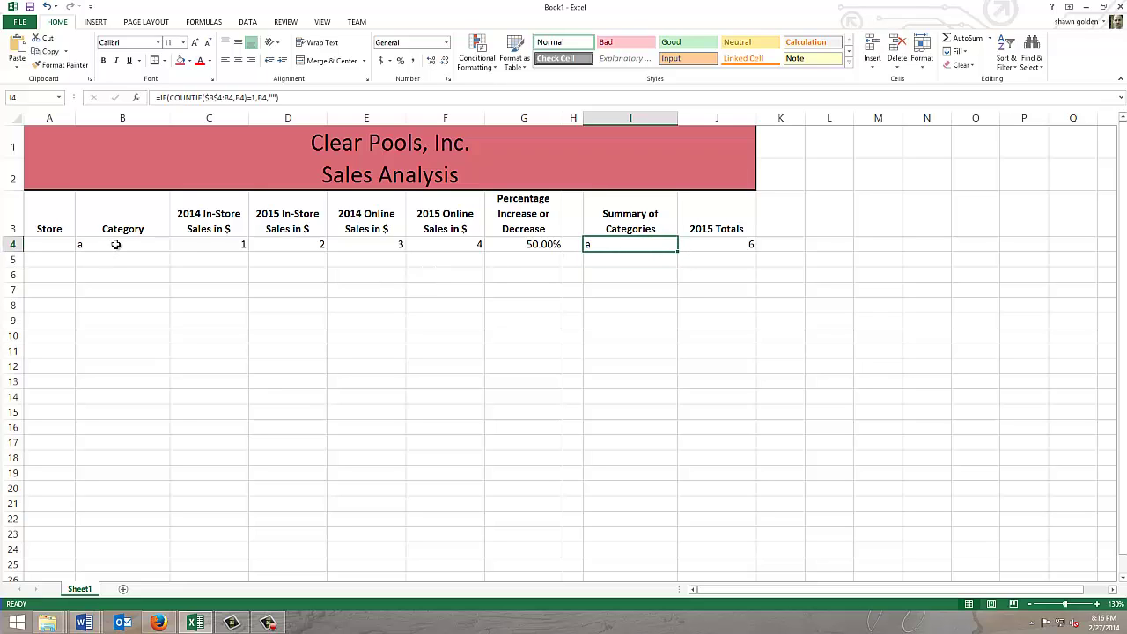
# Replace the sample total in J4 with a SUMIF over $b$4:$b$100, using criteria i4 and sum range $d$4:$d$100
pyautogui.click(697, 249)
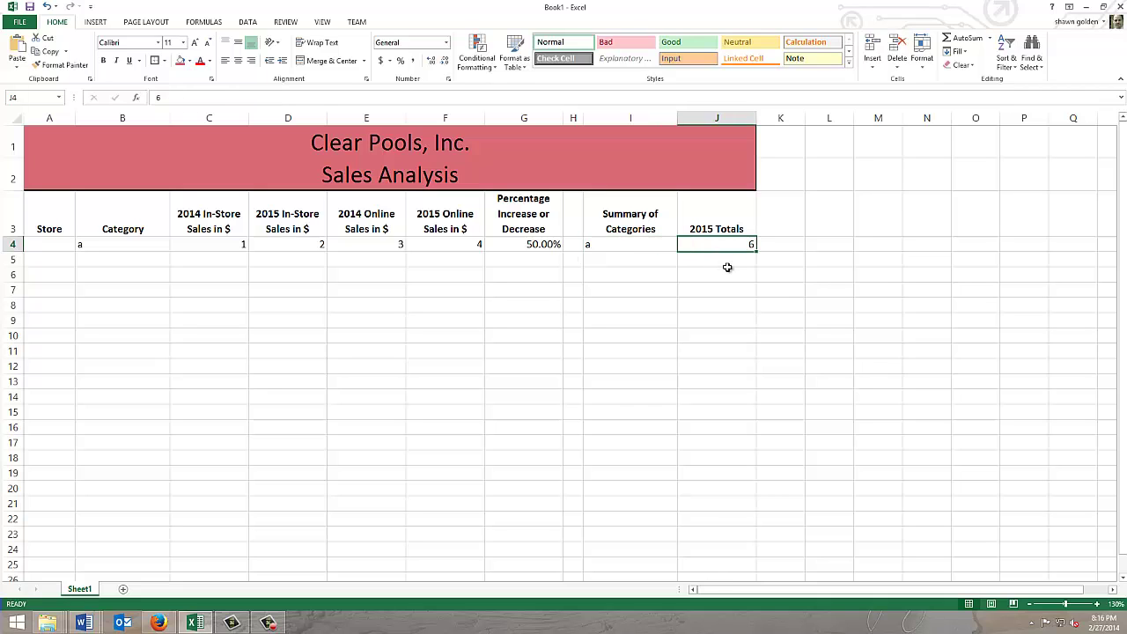
pyautogui.write('=sumif(')
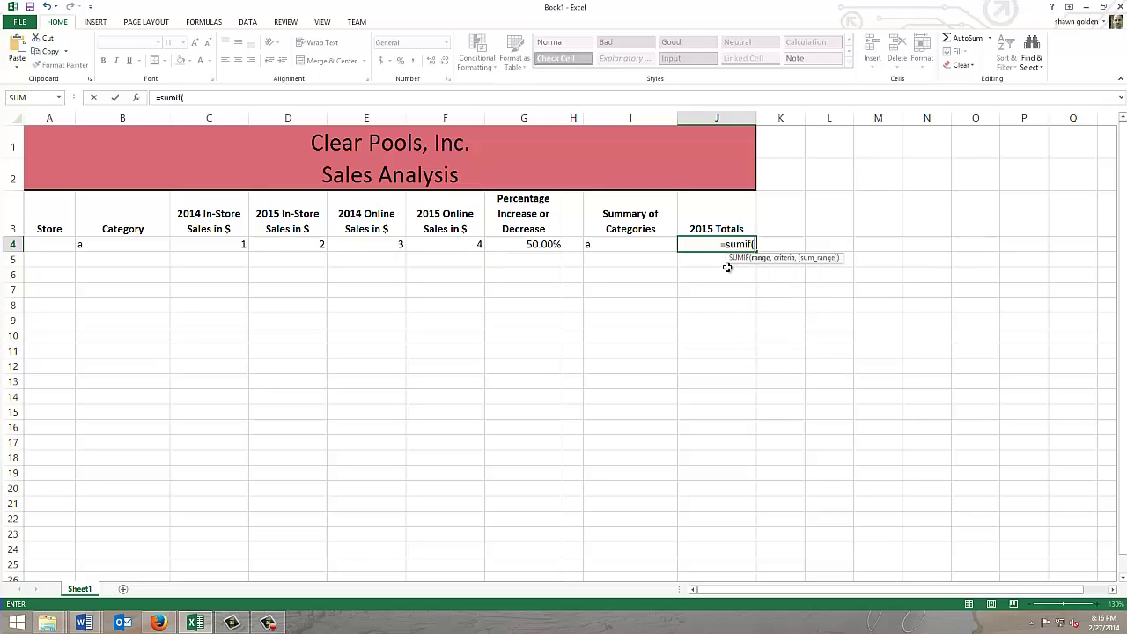
pyautogui.write('$b$4')
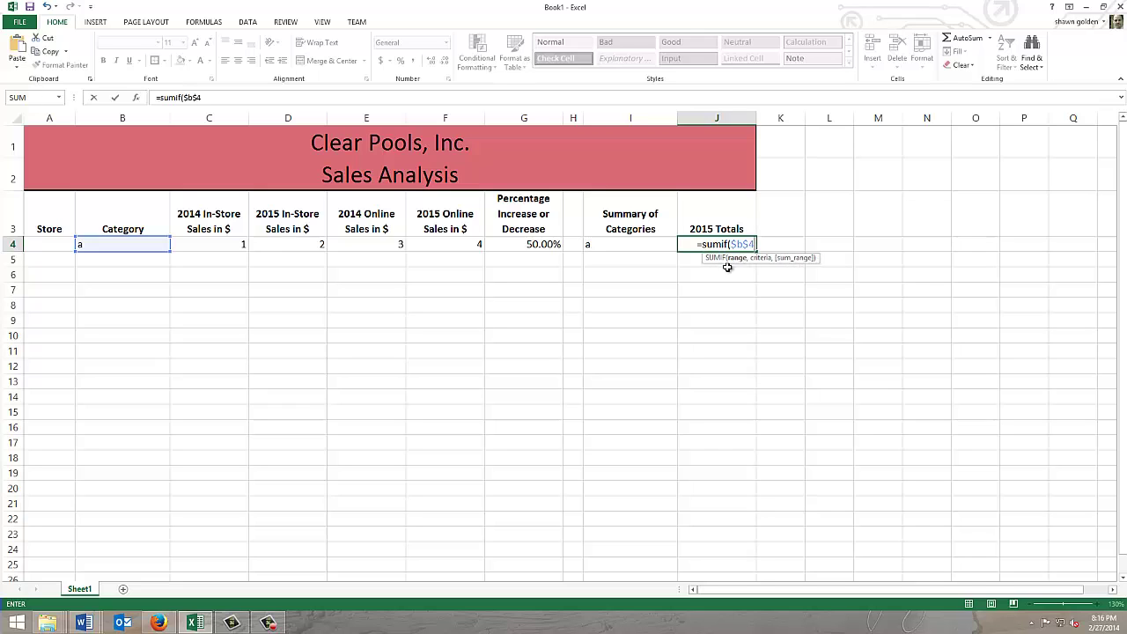
pyautogui.write(':')
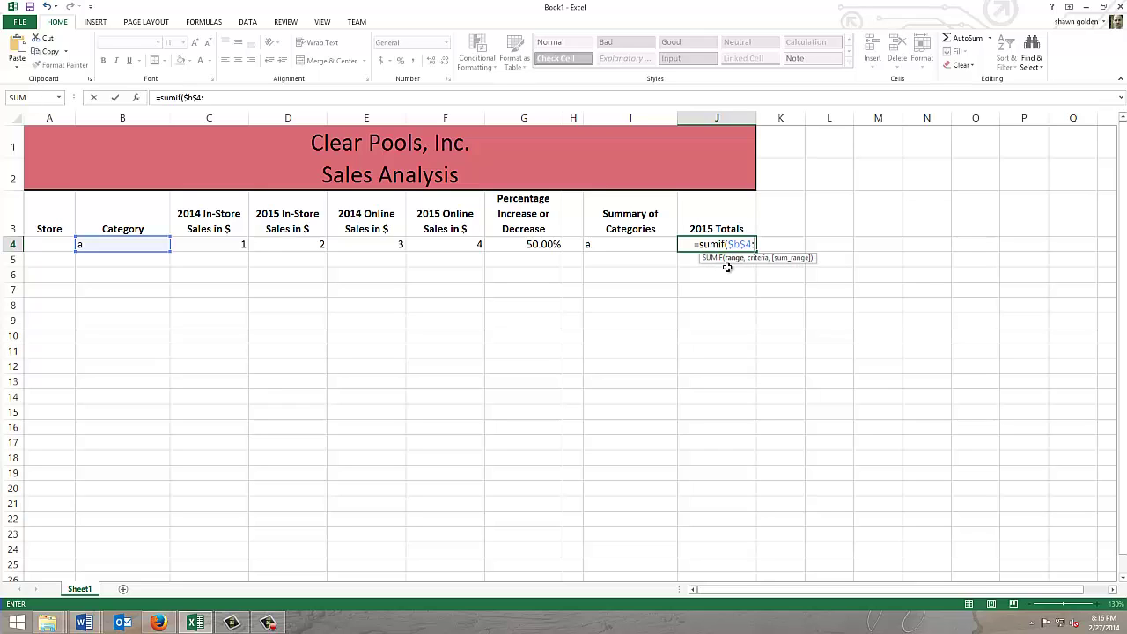
pyautogui.write('$b$')
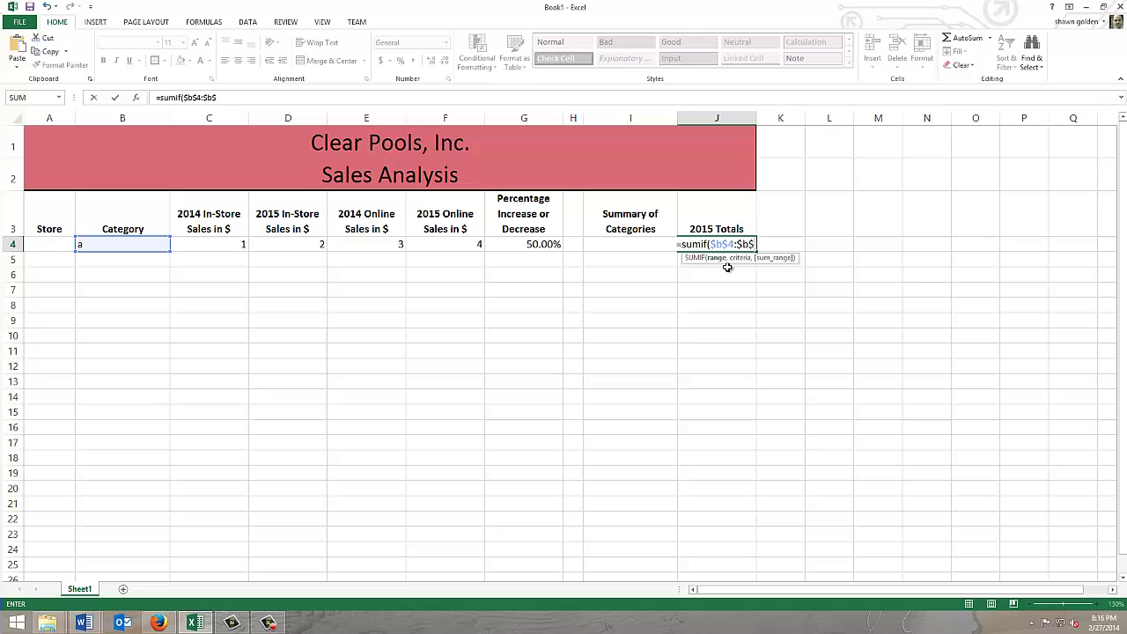
pyautogui.write('100,i4')
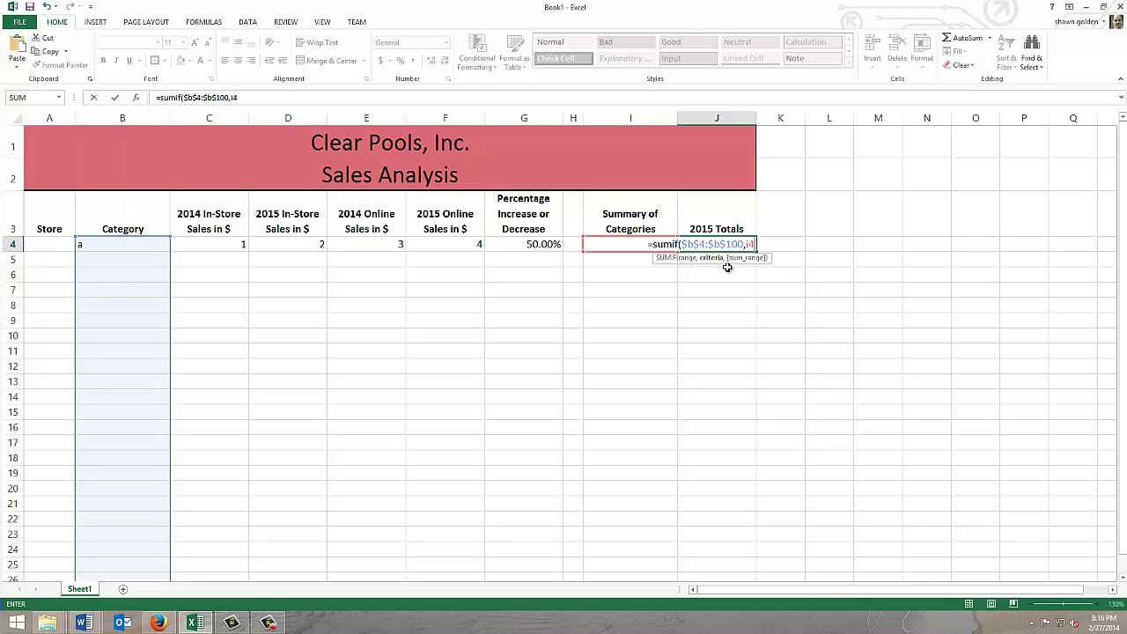
pyautogui.write(',$')
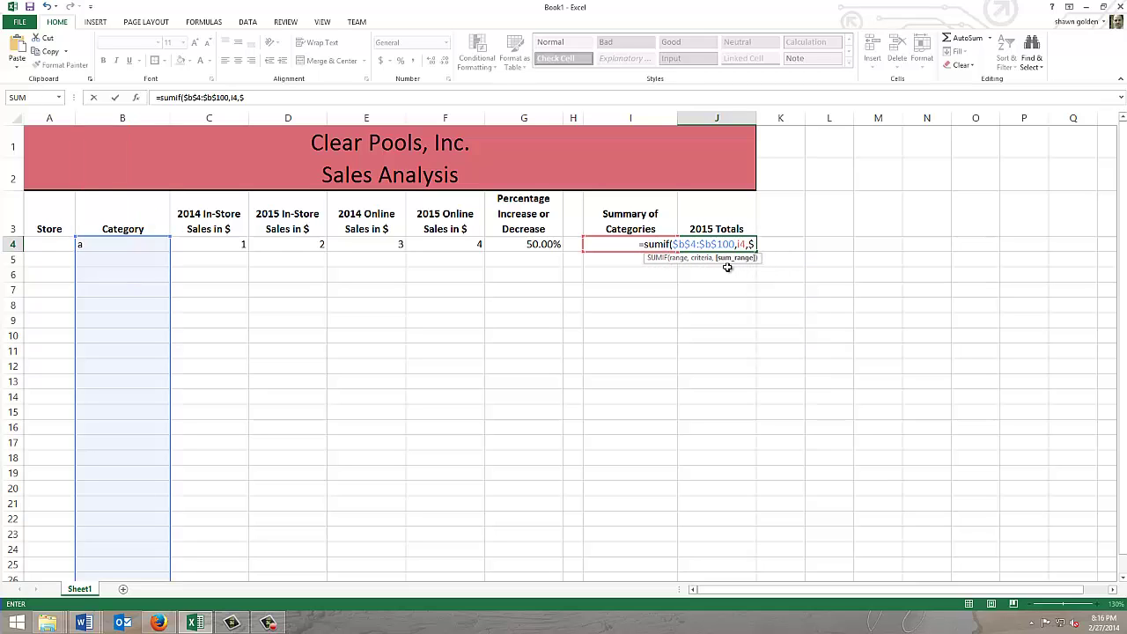
pyautogui.write('d$')
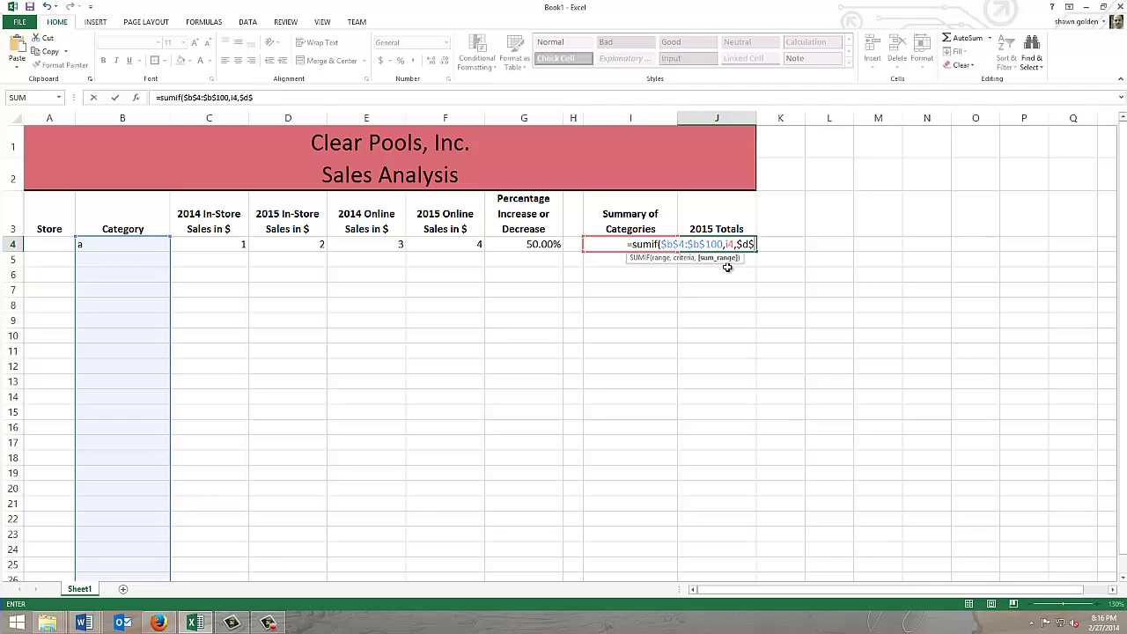
pyautogui.write('4')
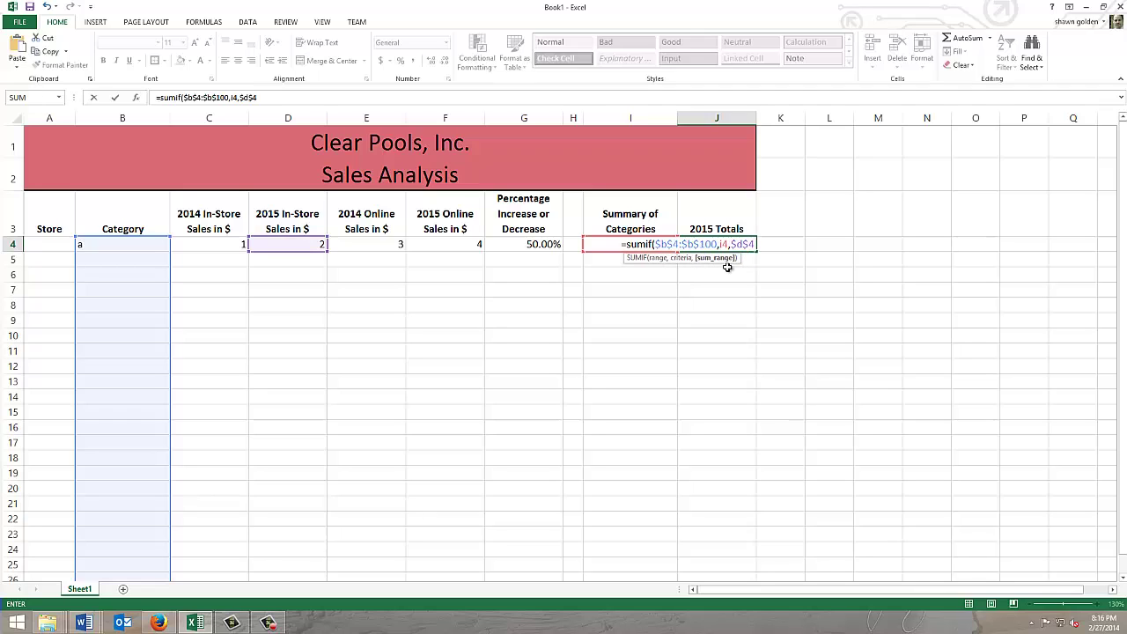
pyautogui.write(':$d$100')
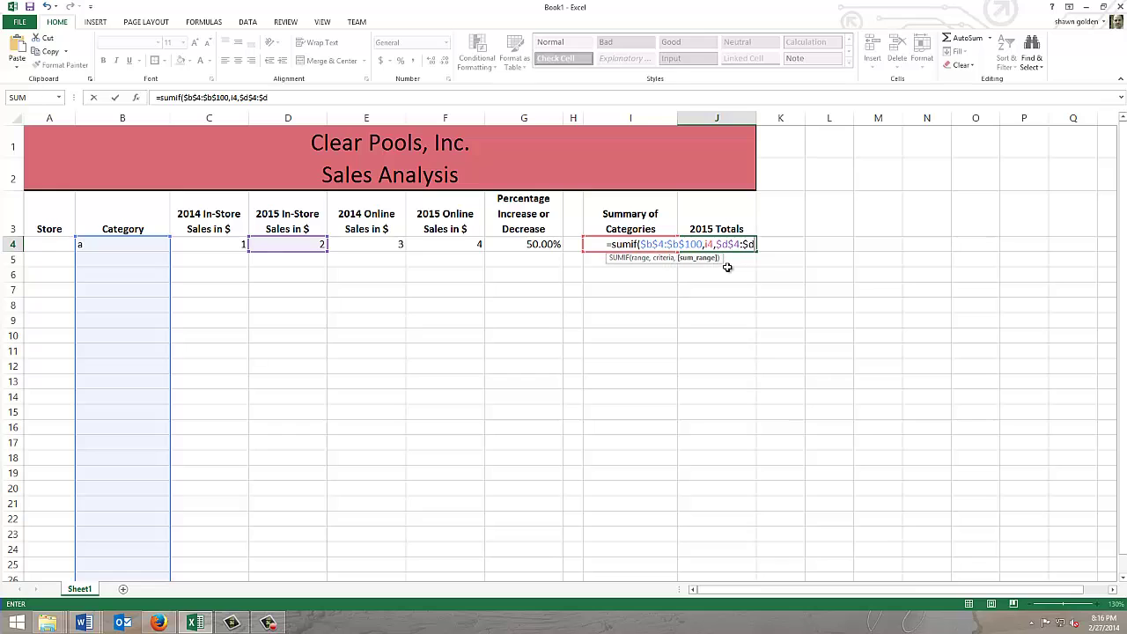
# Finish the first SUMIF in J4 with $d$4:$d$100 and add a second SUMIF over the range $b$4:$b$100
pyautogui.write(')+sum')
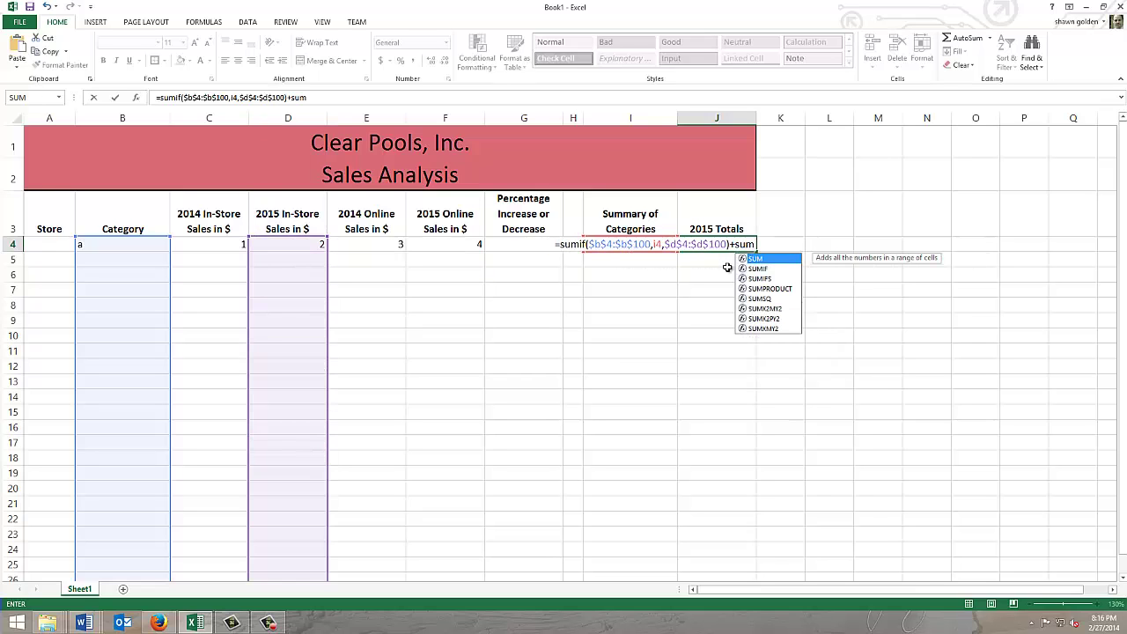
pyautogui.write('if(')
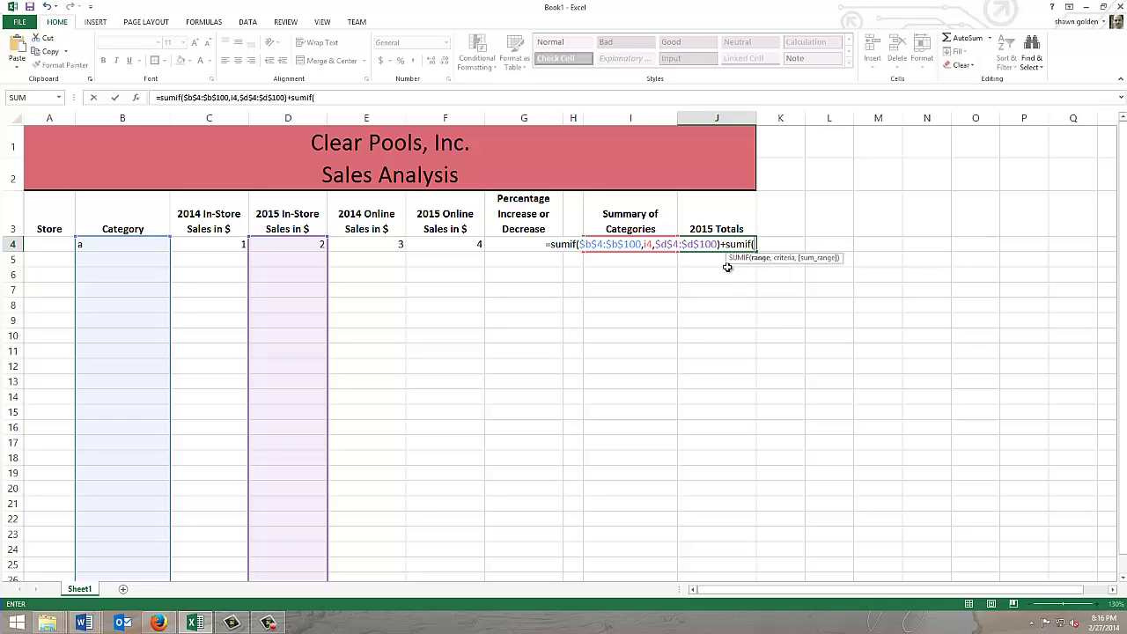
pyautogui.write('$b$')
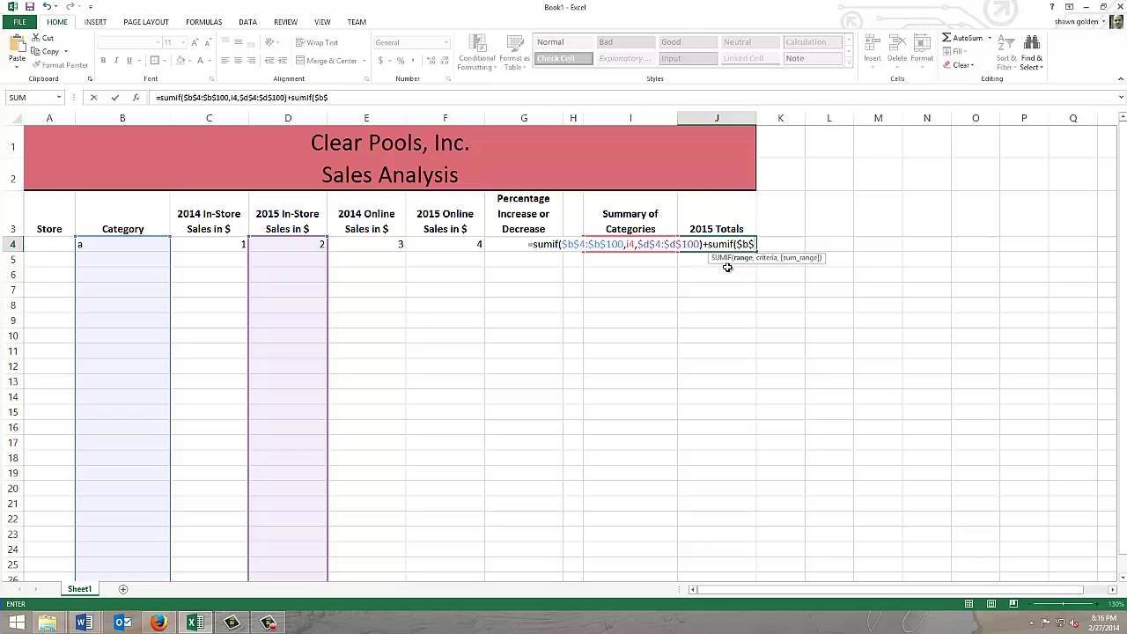
pyautogui.write('4:')
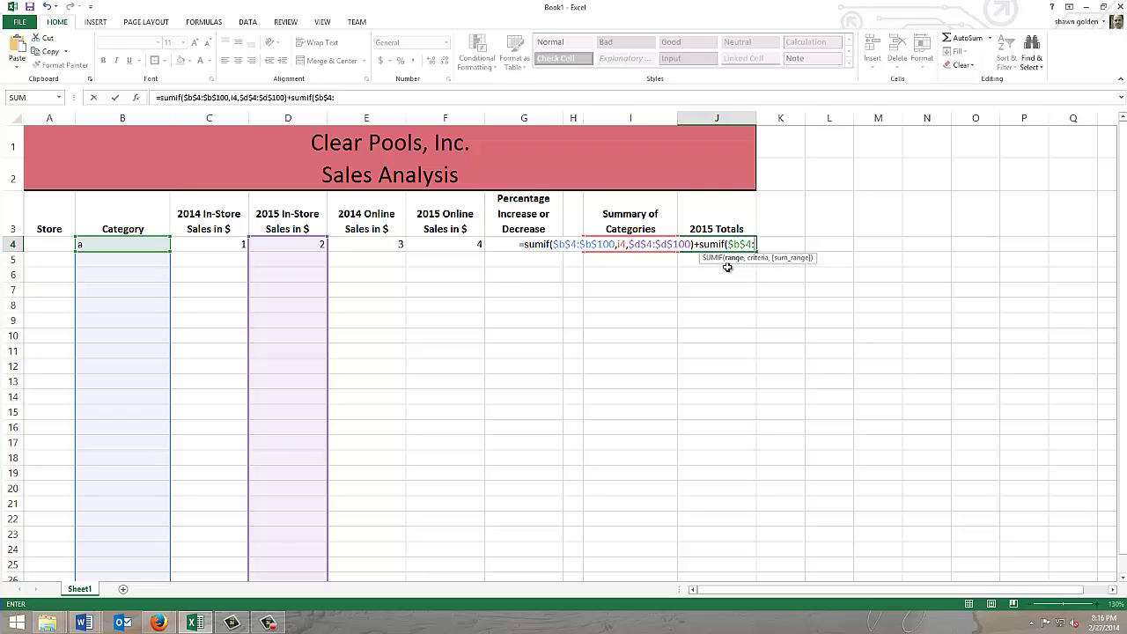
pyautogui.write('$')
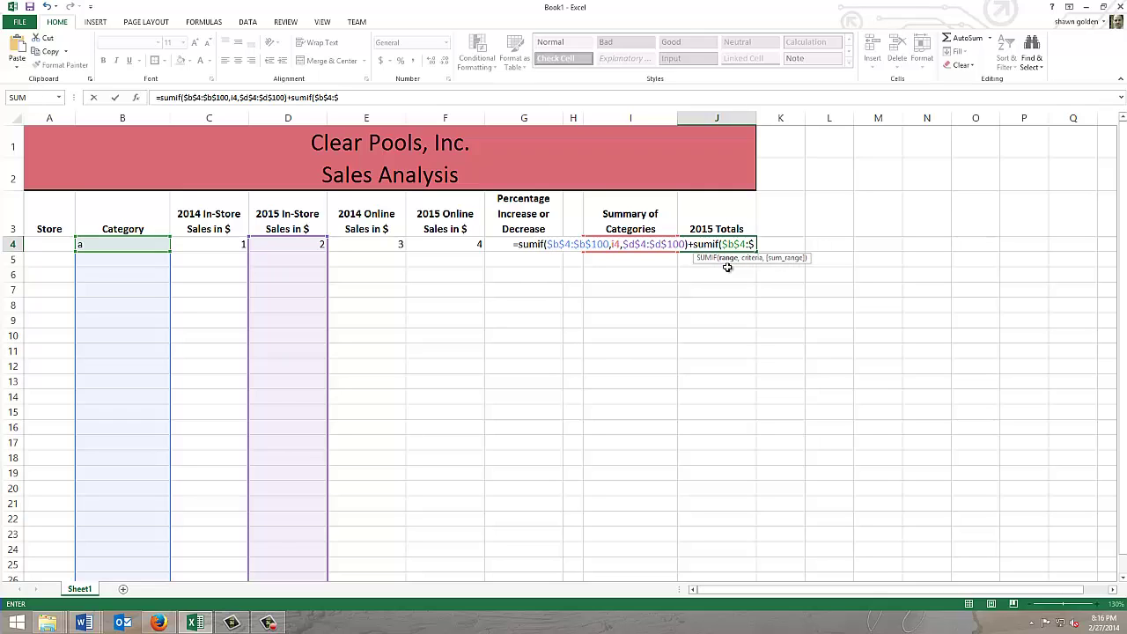
pyautogui.write('b')
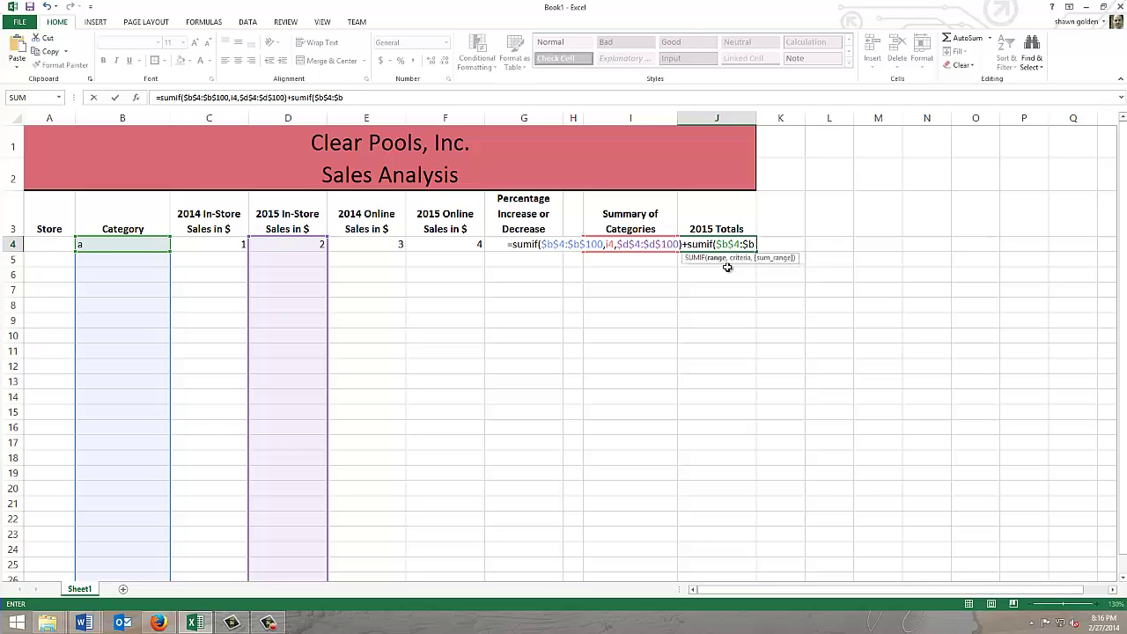
pyautogui.write('$100')
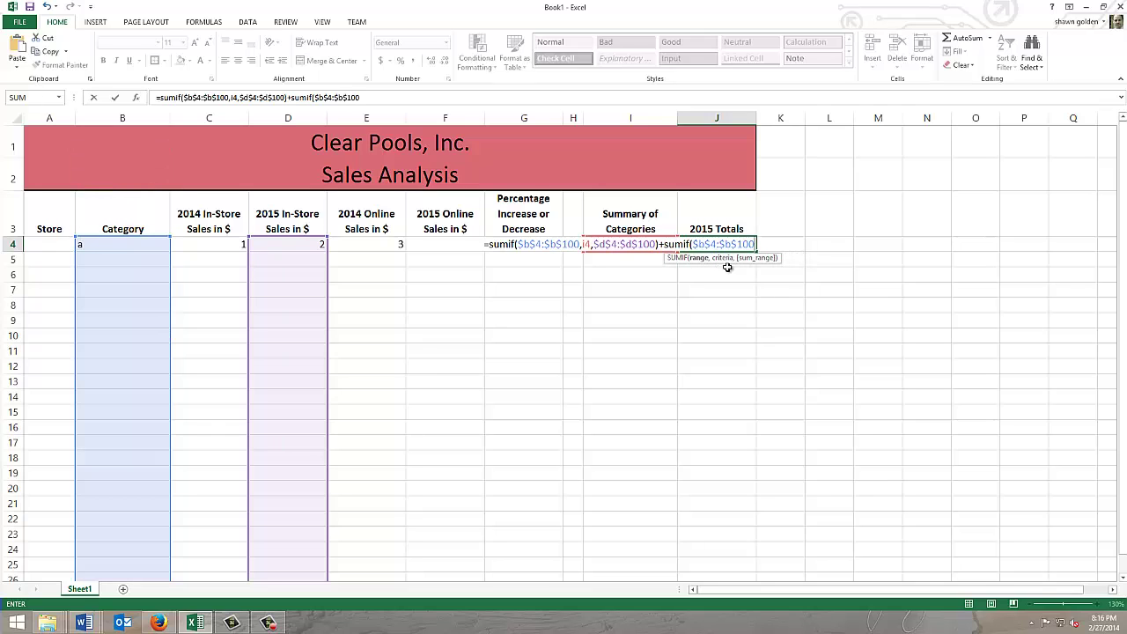
# Give the second SUMIF in J4 the criteria i4 and sum range $f$4:$f$100, commit the formula, and select I4
pyautogui.write(',i4,')
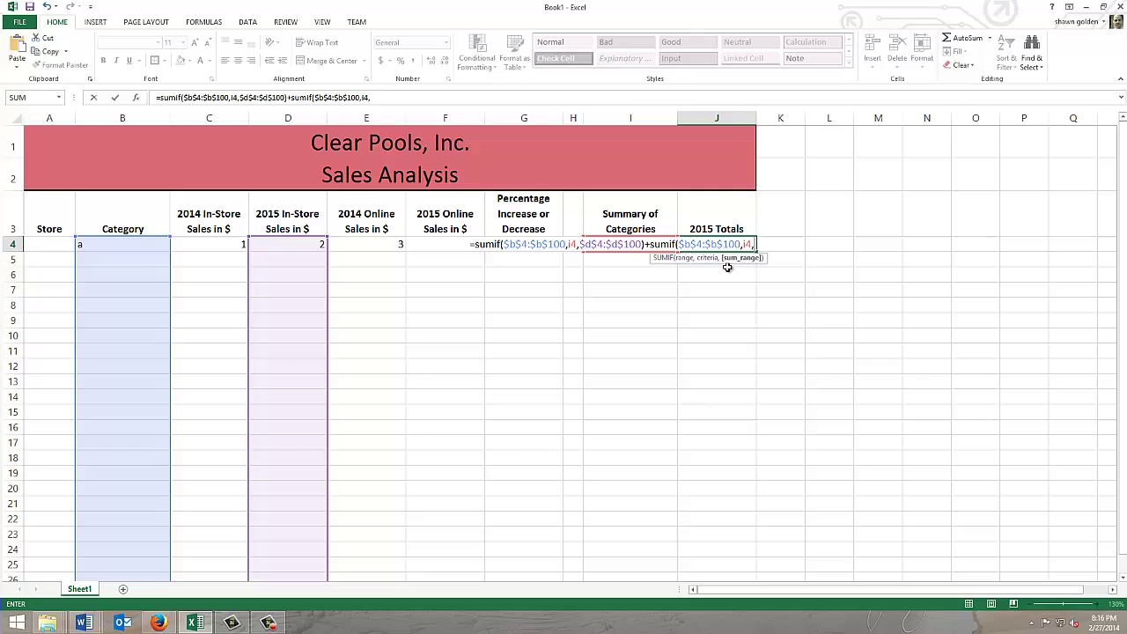
pyautogui.write('$f$')
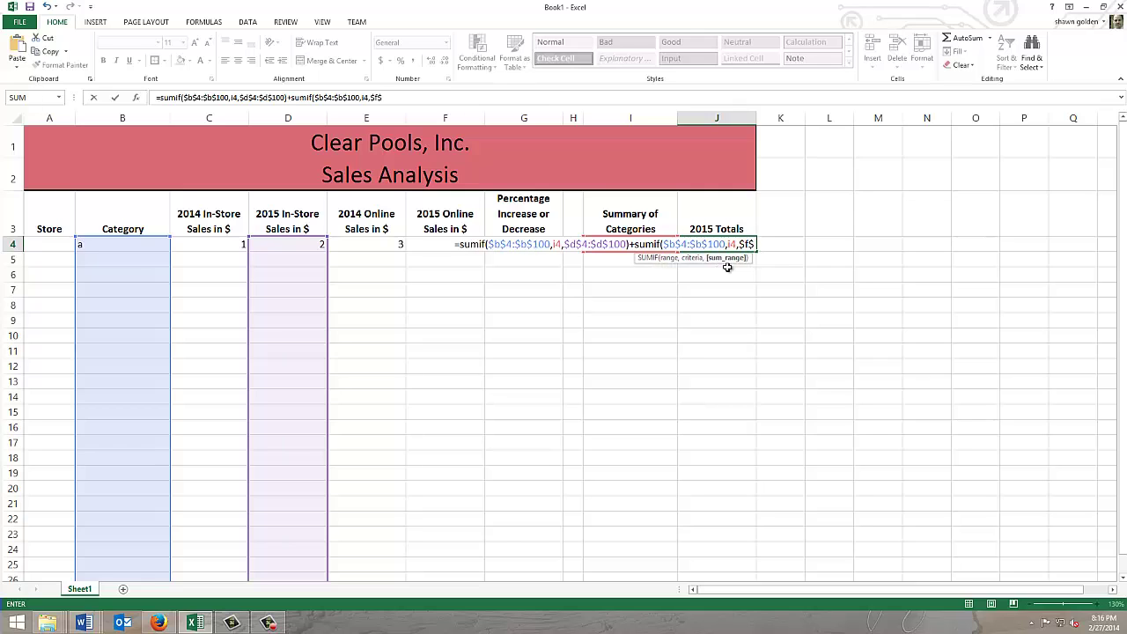
pyautogui.write('4')
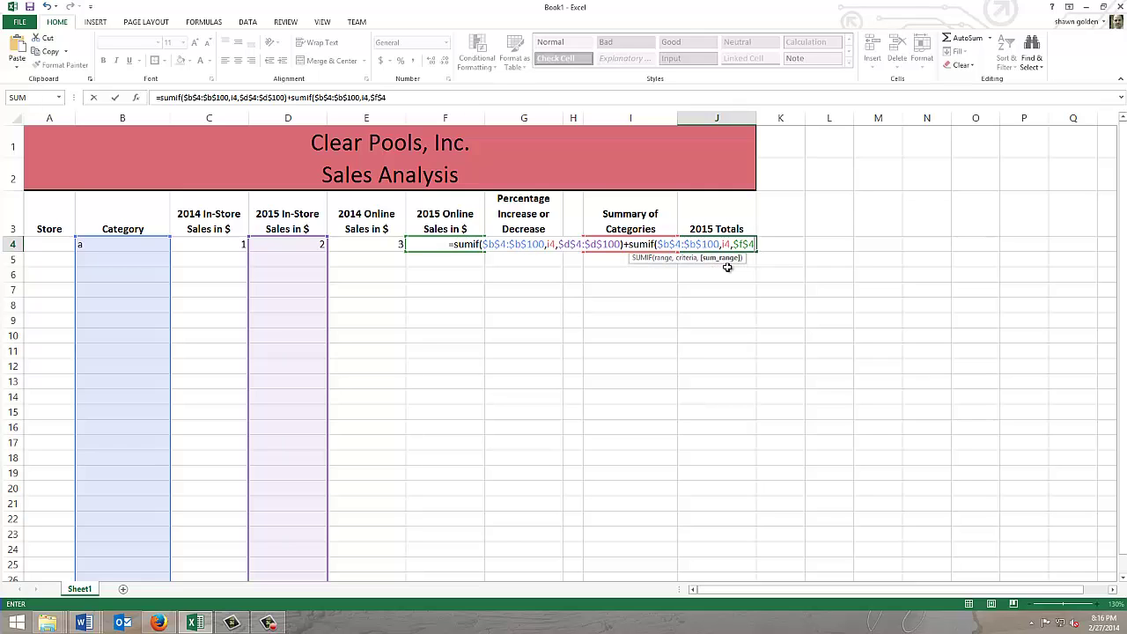
pyautogui.write(':$f')
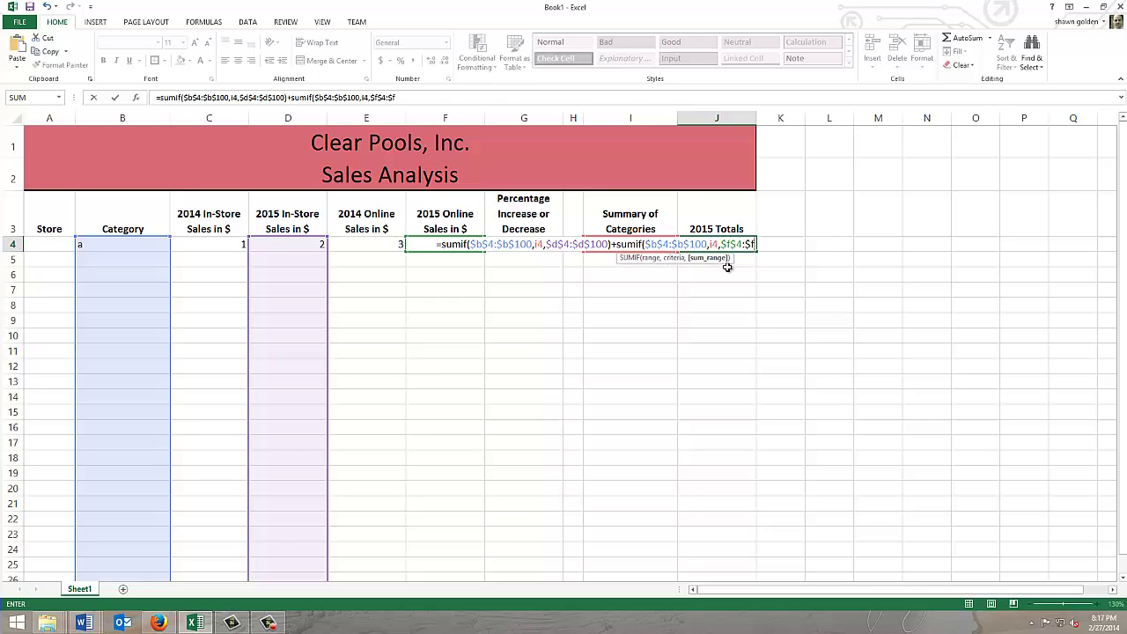
pyautogui.write('$100')
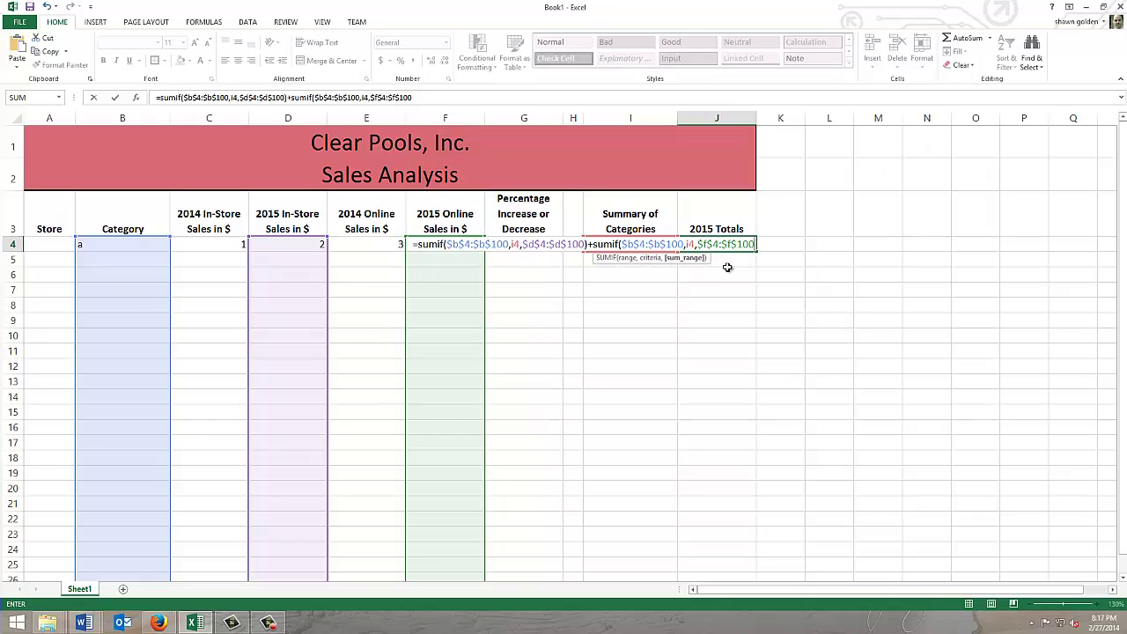
pyautogui.write(')')
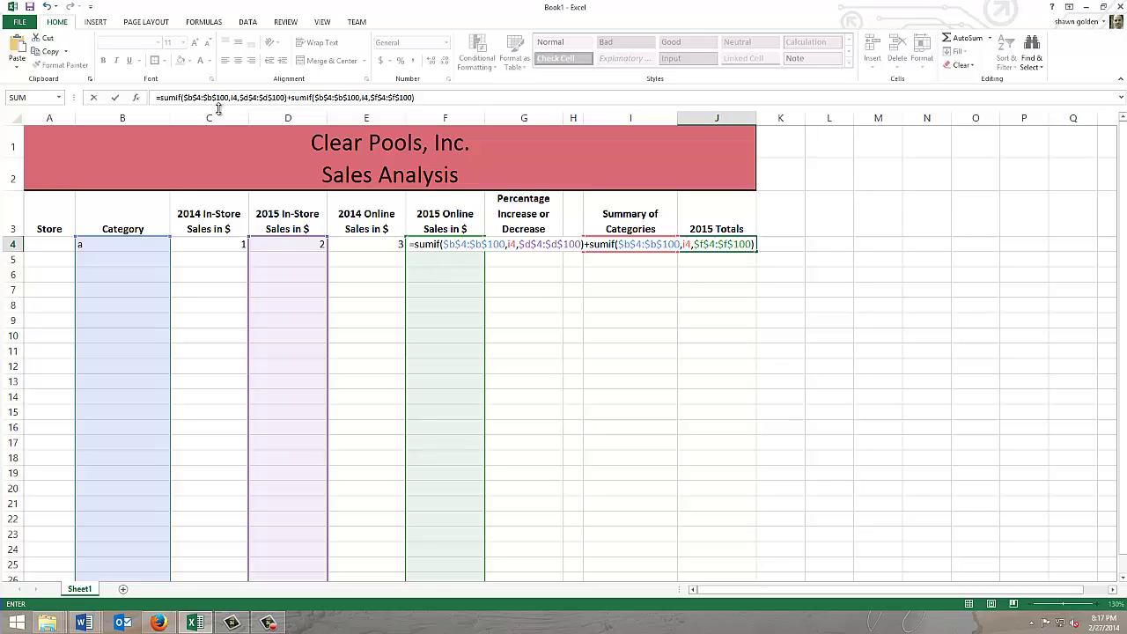
pyautogui.press('Return')
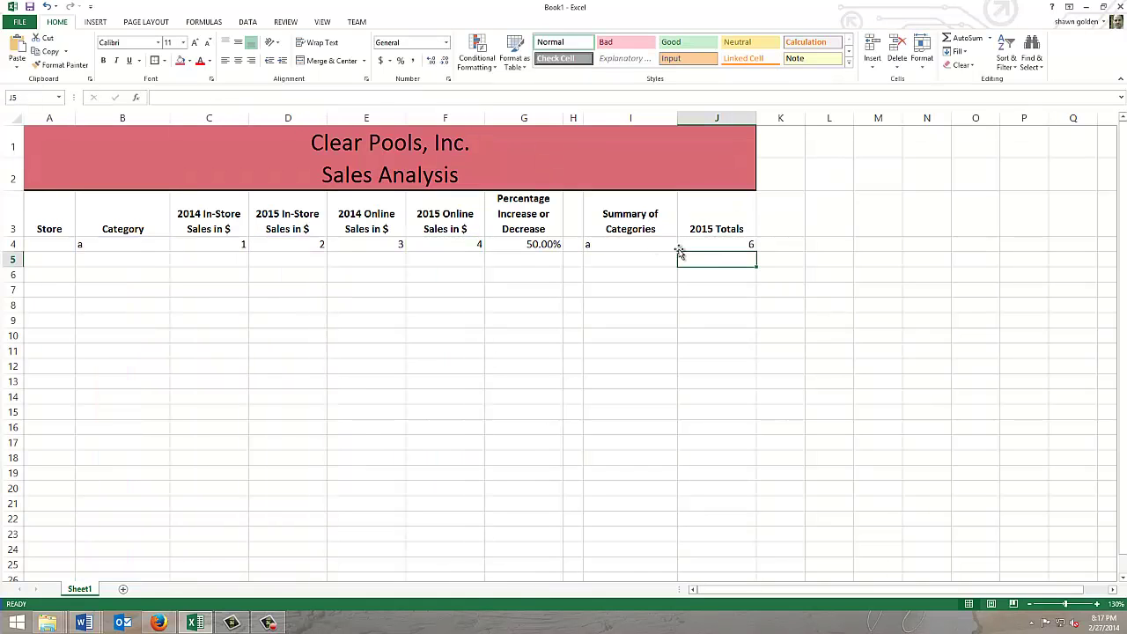
pyautogui.click(695, 247)
pyautogui.click(631, 246)
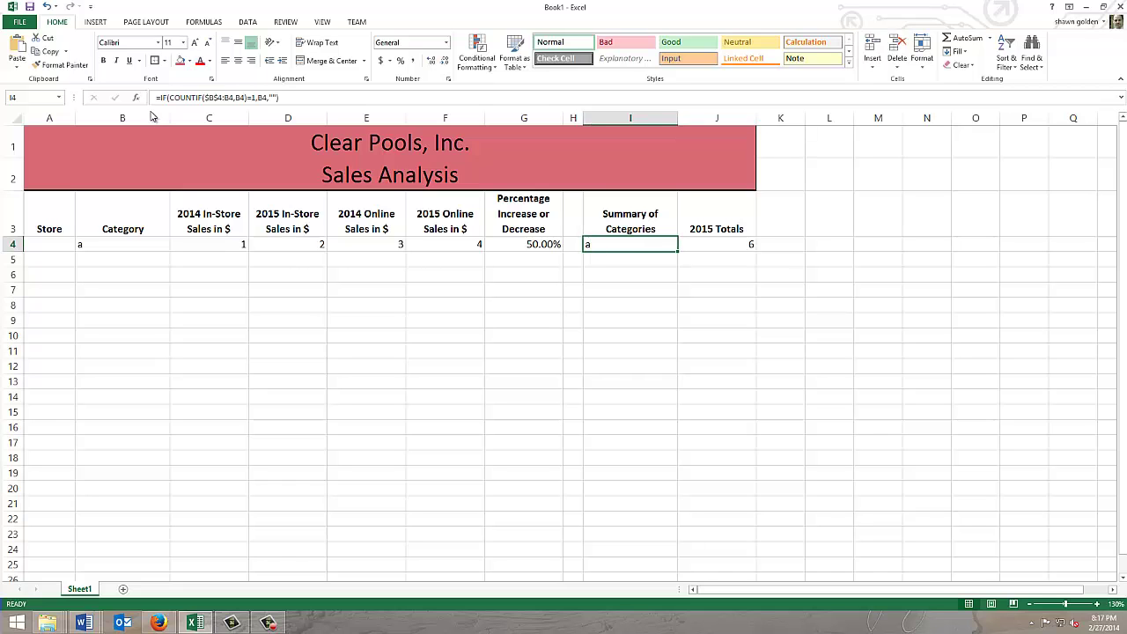
# Start saving the workbook as a new file on the computer, choosing the UDISK (K:) drive as location
pyautogui.click(19, 22)
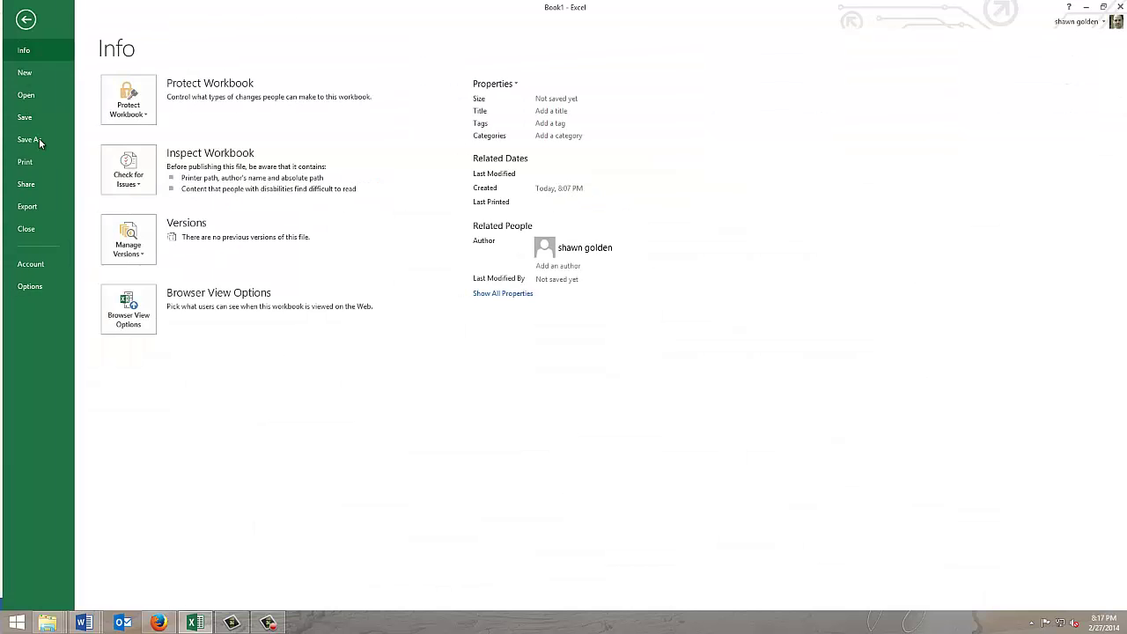
pyautogui.click(39, 138)
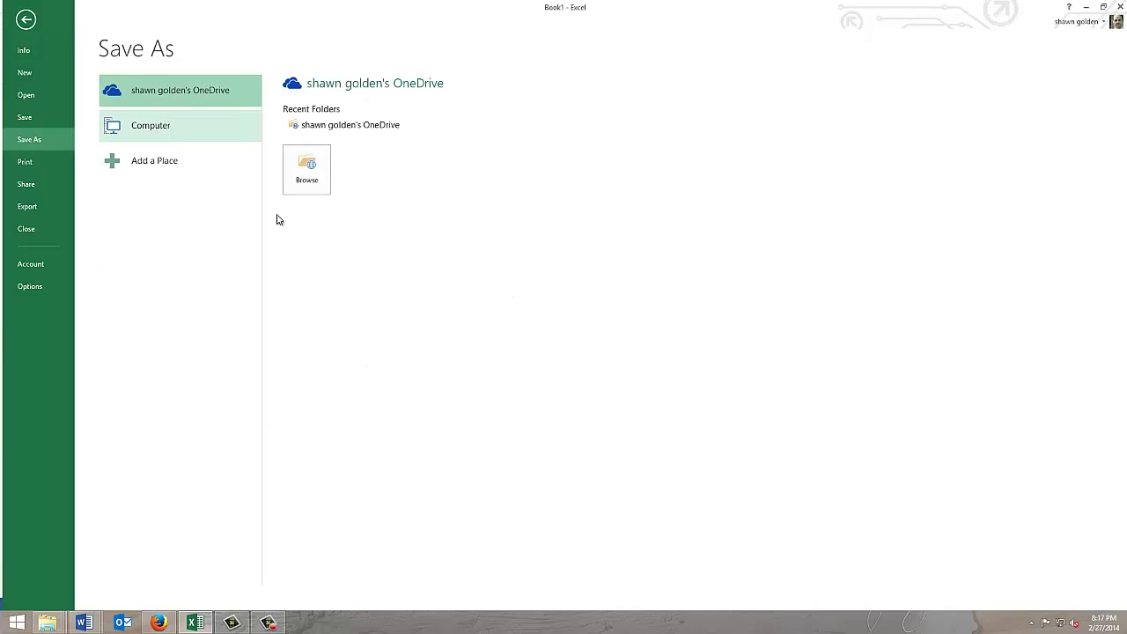
pyautogui.click(151, 125)
pyautogui.click(307, 234)
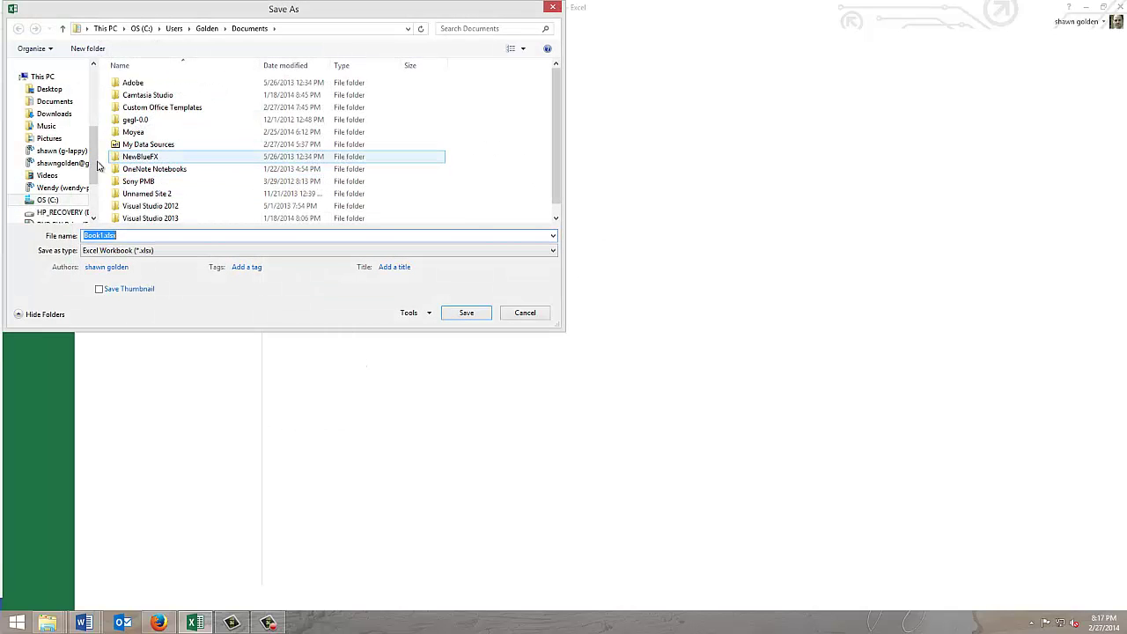
pyautogui.scroll(-2, 88, 167)
pyautogui.click(49, 200)
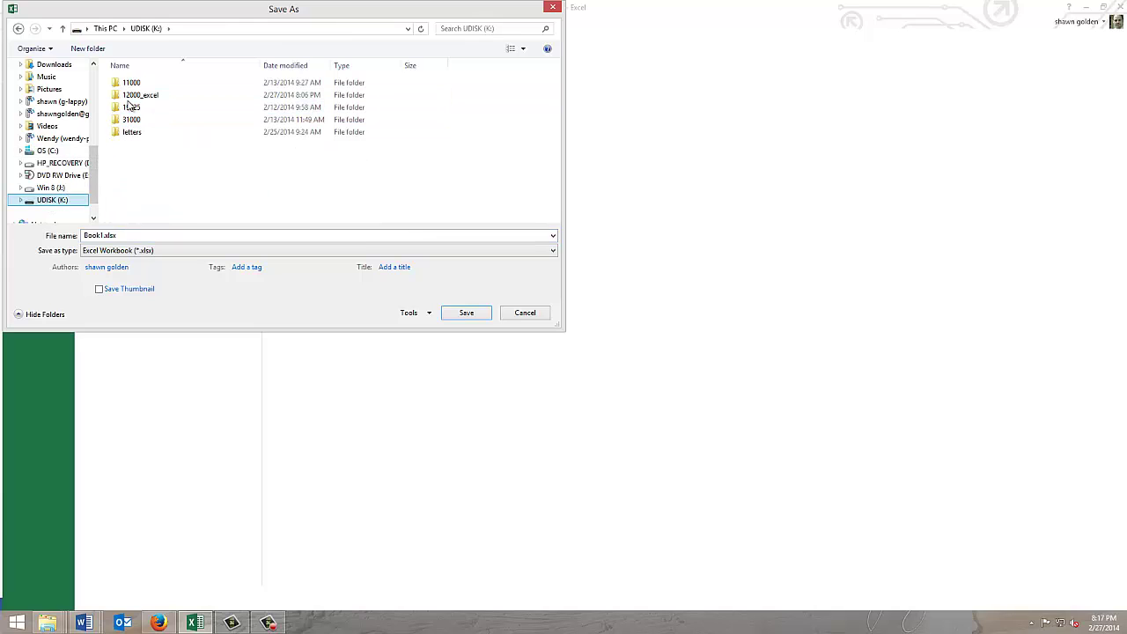
# Name the file Clear Pools, set its type to Excel Template (*.xltx), and save it on UDISK (K:)
pyautogui.click(136, 234)
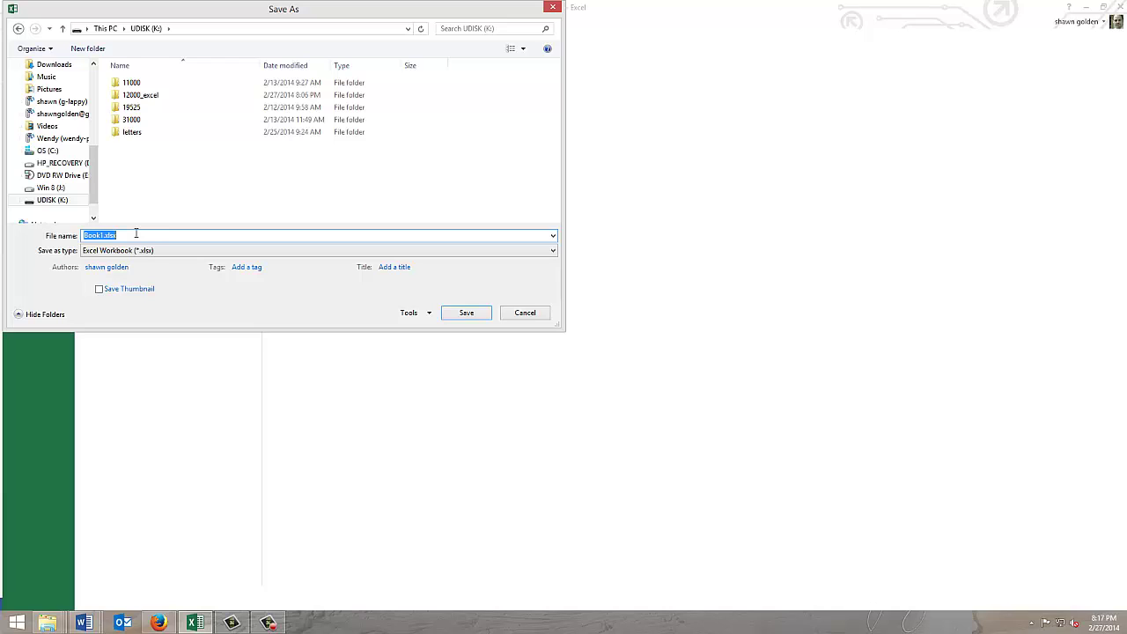
pyautogui.press('BackSpace')
pyautogui.write('Clear Pools')
pyautogui.click(150, 251)
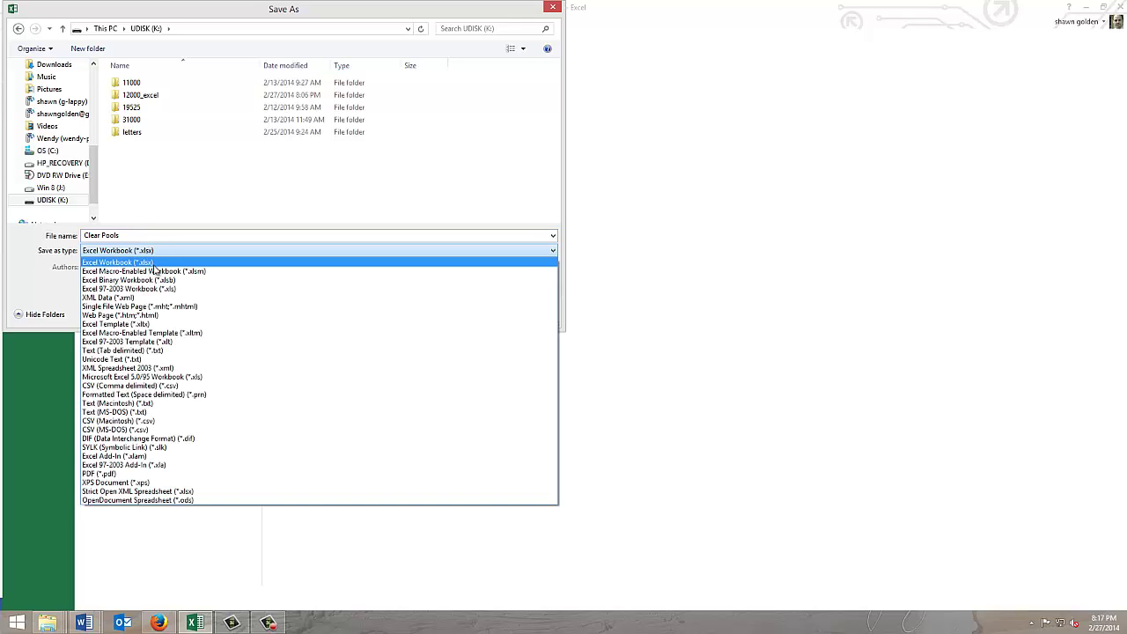
pyautogui.click(132, 324)
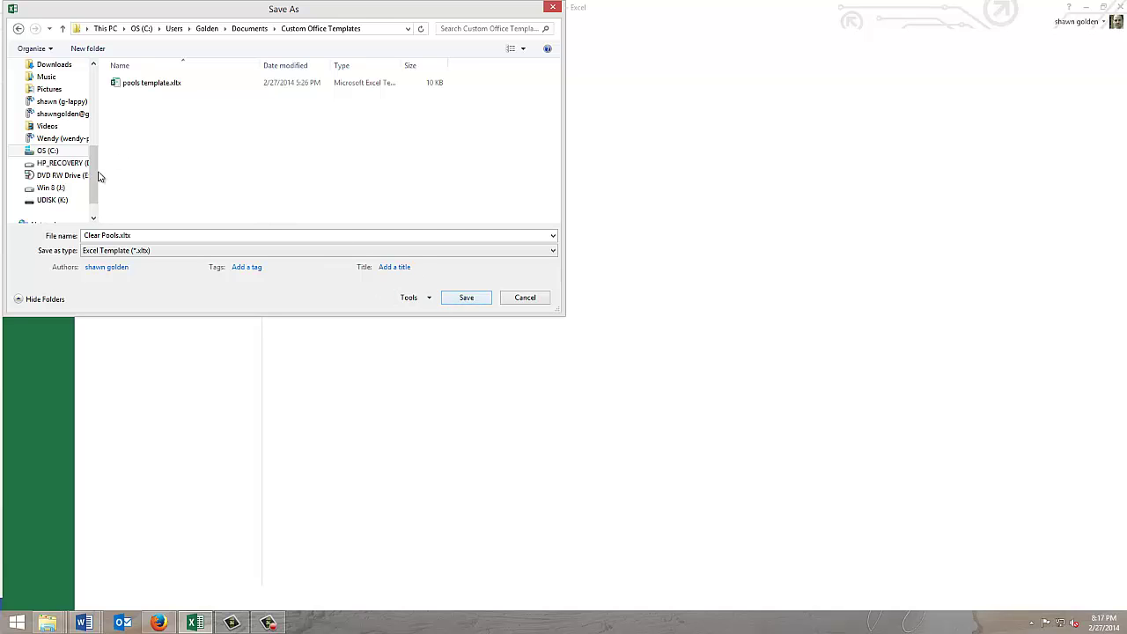
pyautogui.click(52, 200)
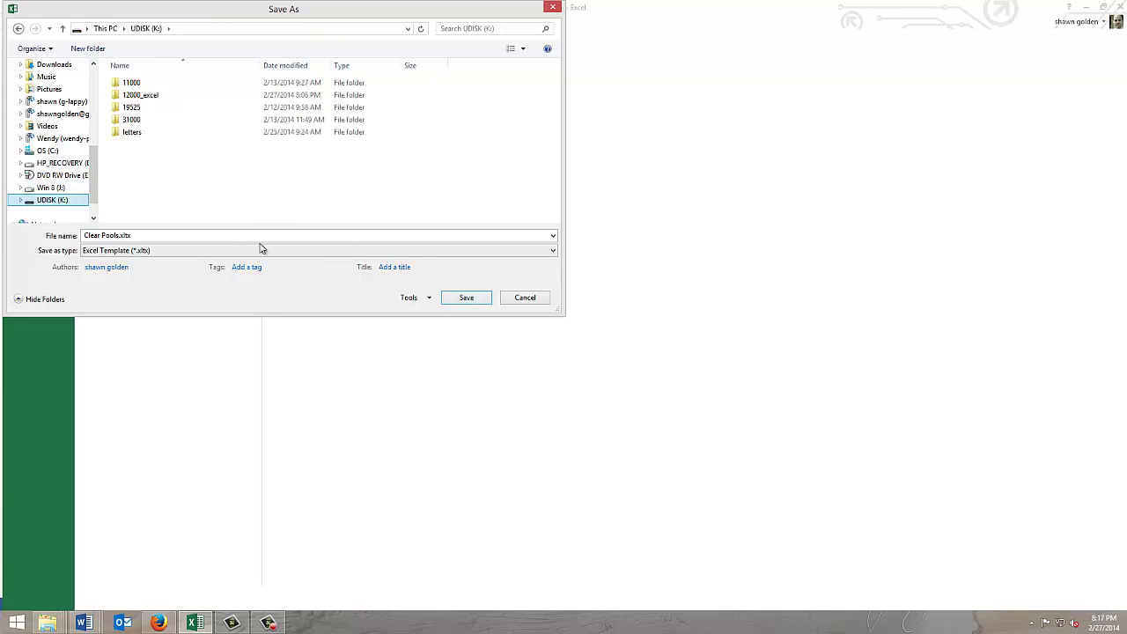
pyautogui.click(464, 297)
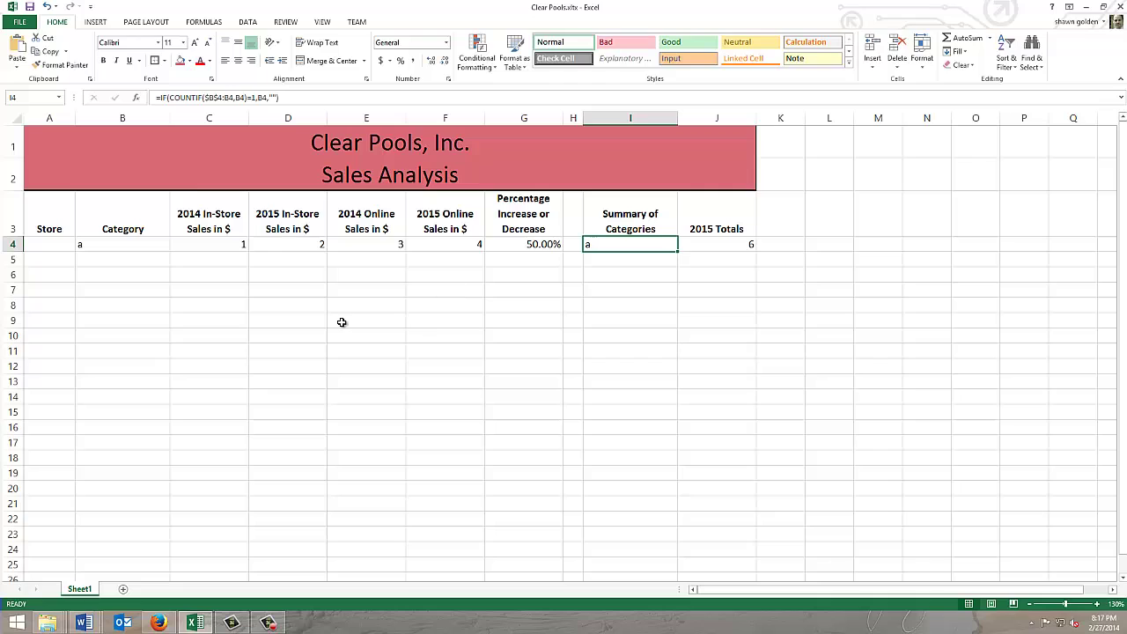